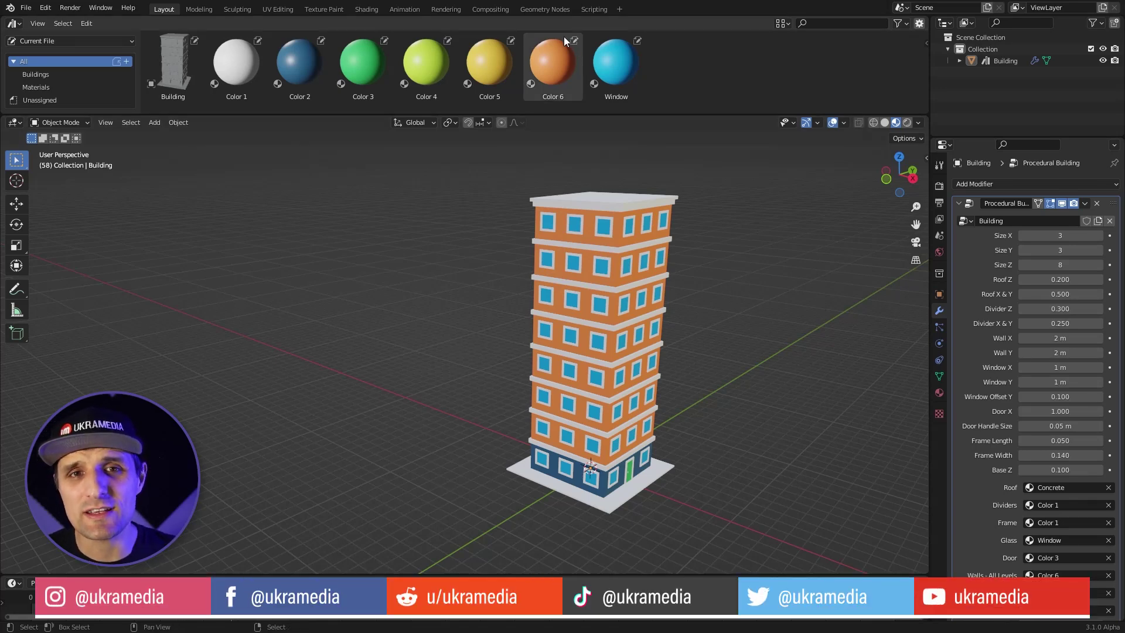
- Open the Geometry Nodes workspace and examine the building's whole node tree and its modifier settings
left_click(545, 10)
key("Tab")
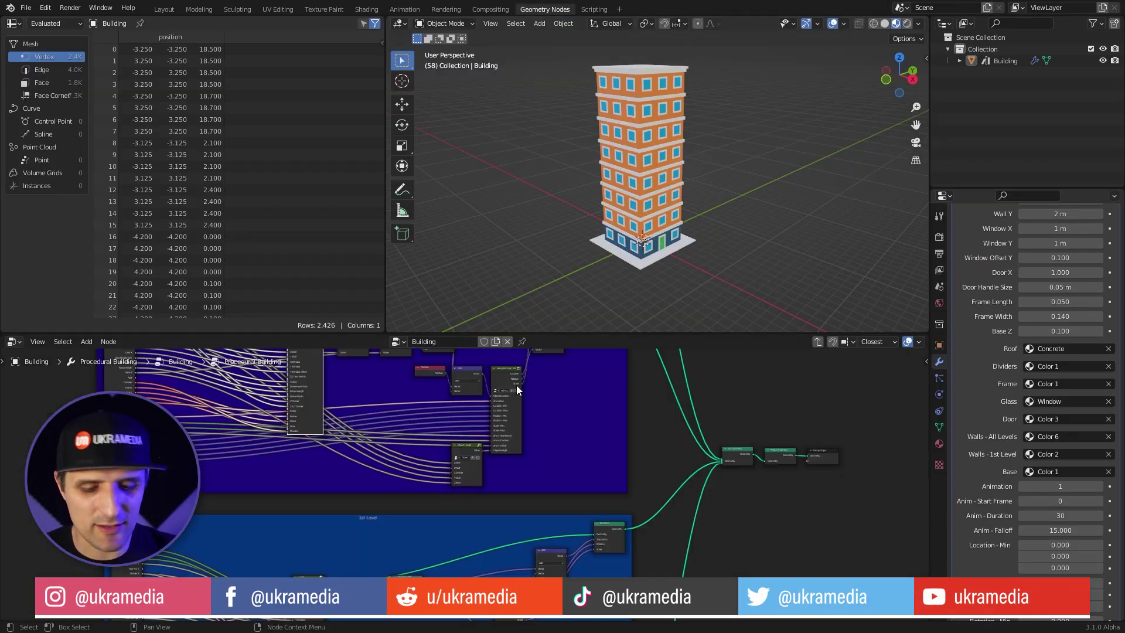
key("Home")
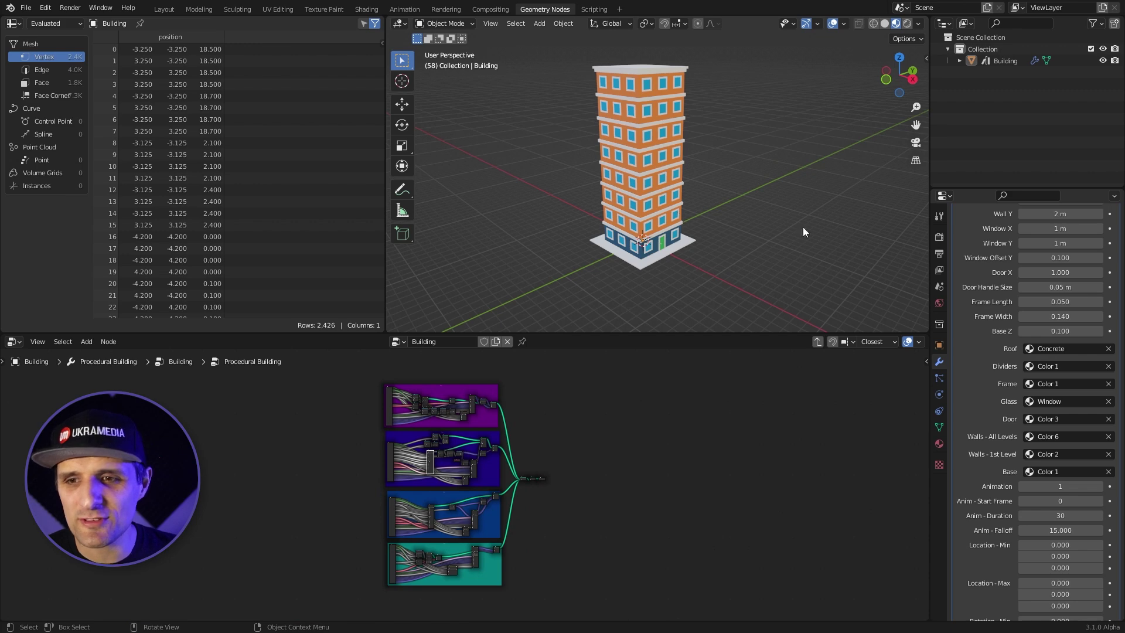
scroll(1044, 351, "down", 4)
scroll(1043, 351, "up", 6)
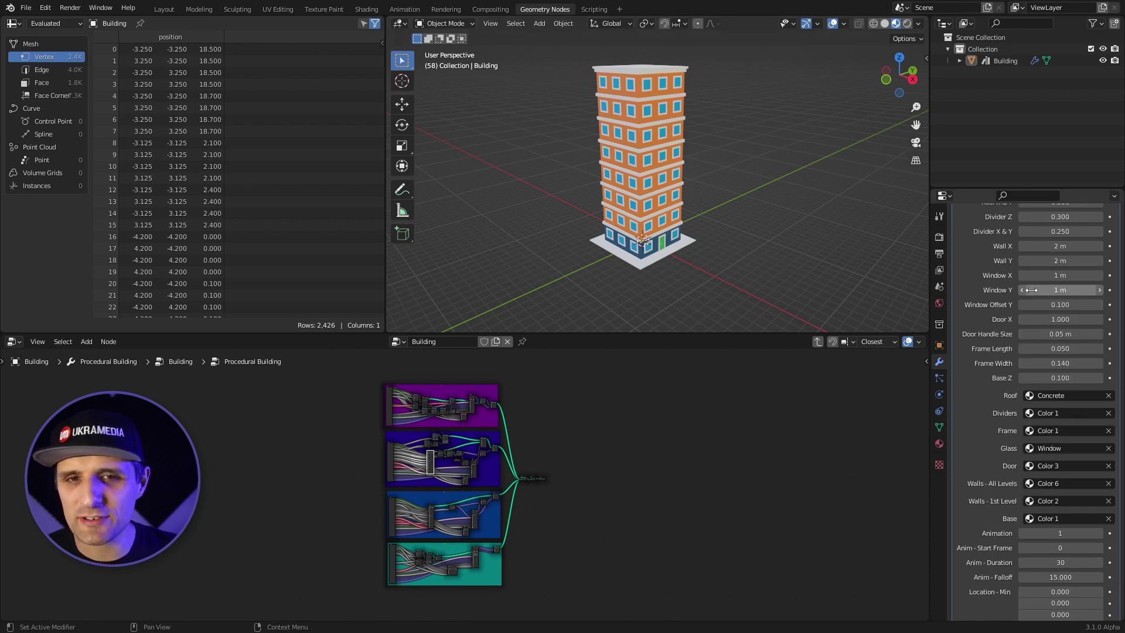
- Return to the Layout workspace and play the building animation from the first frame
left_click(164, 9)
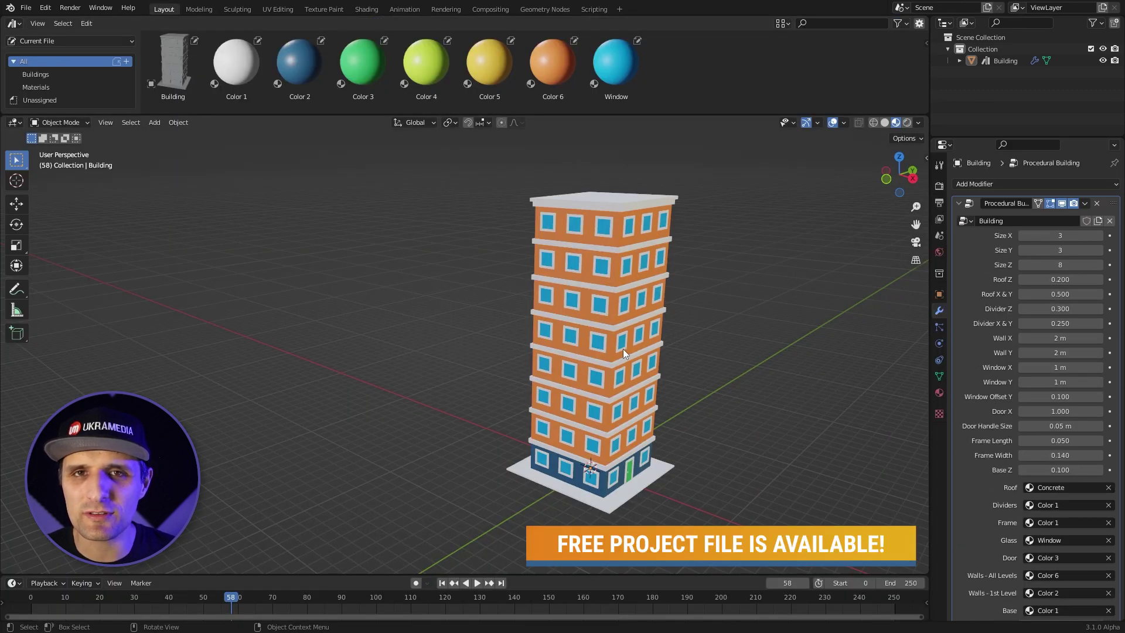
left_click(144, 597)
key("space")
key("shift+Left")
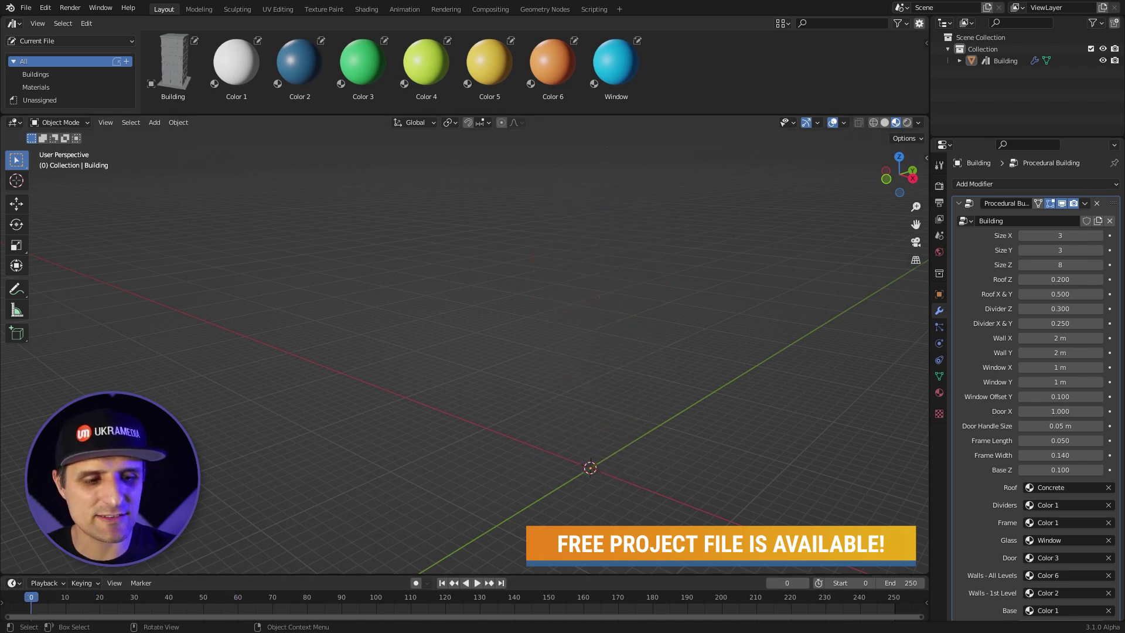
key("space")
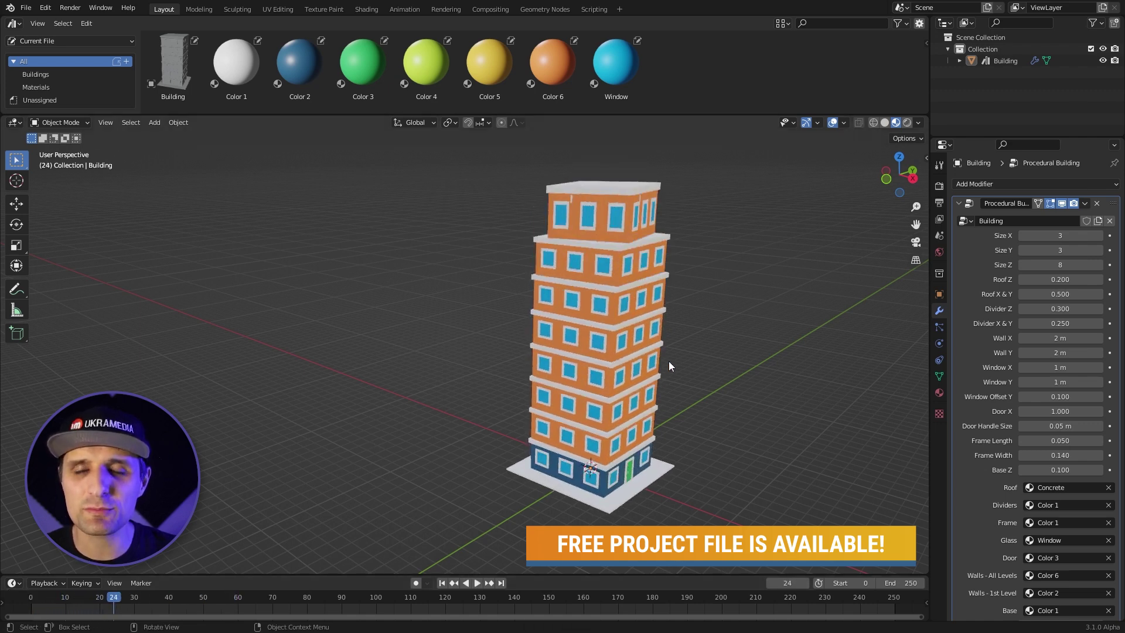
key("space")
key("space")
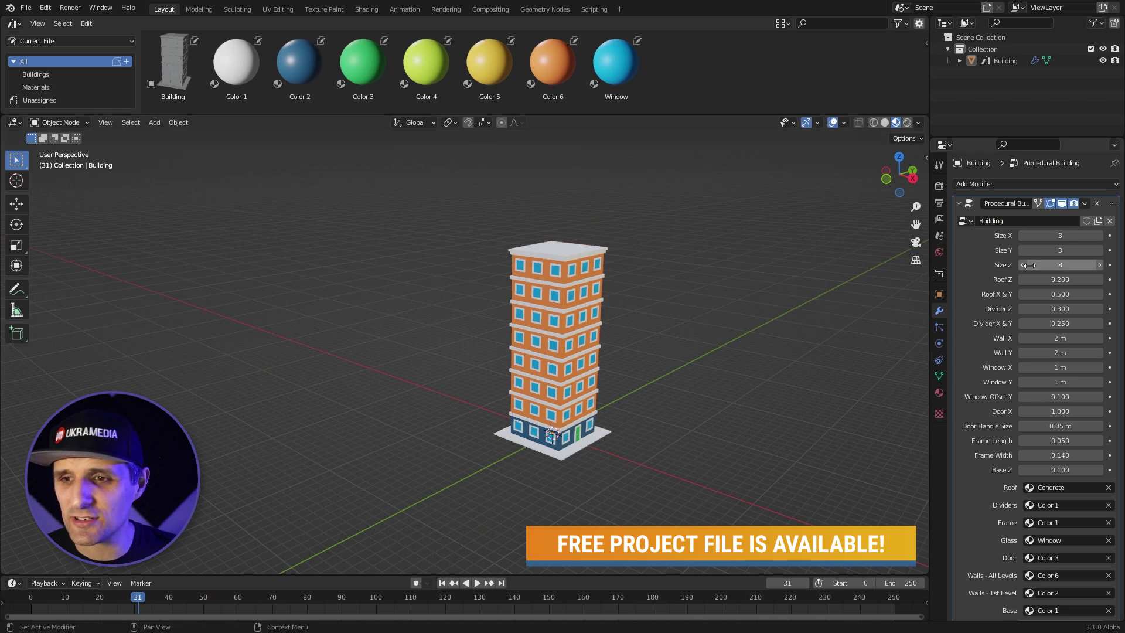
- Try a larger building with Size X 8, Size Y 5 and Size Z 19, and undo the change
left_click_drag(1049, 235, 1078, 264)
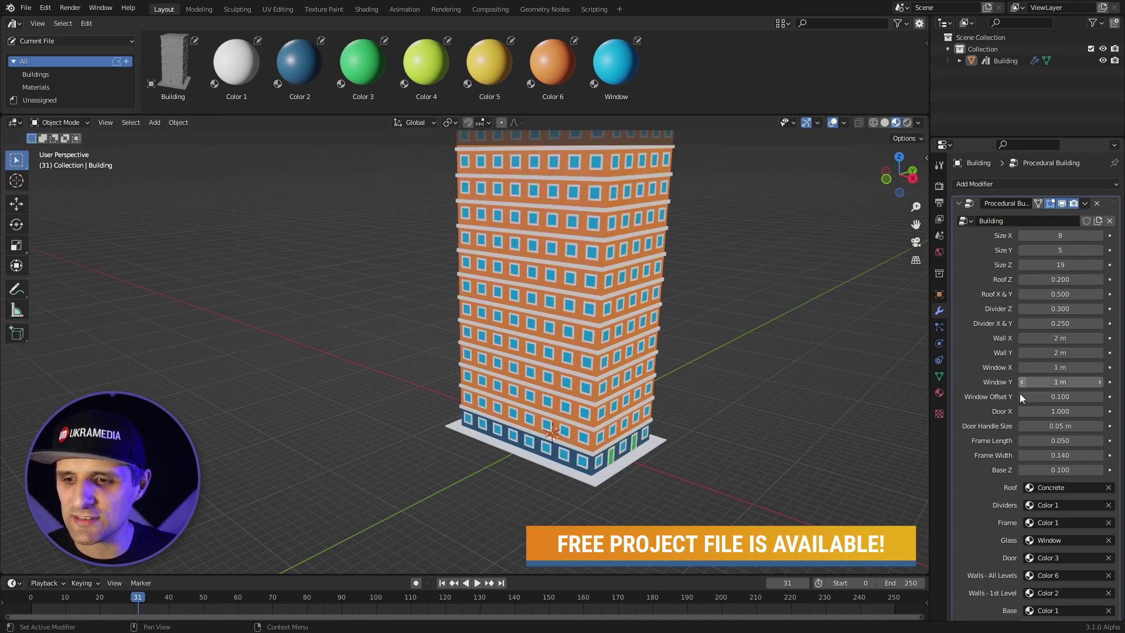
scroll(1019, 455, "down", 3)
scroll(1011, 513, "down", 3)
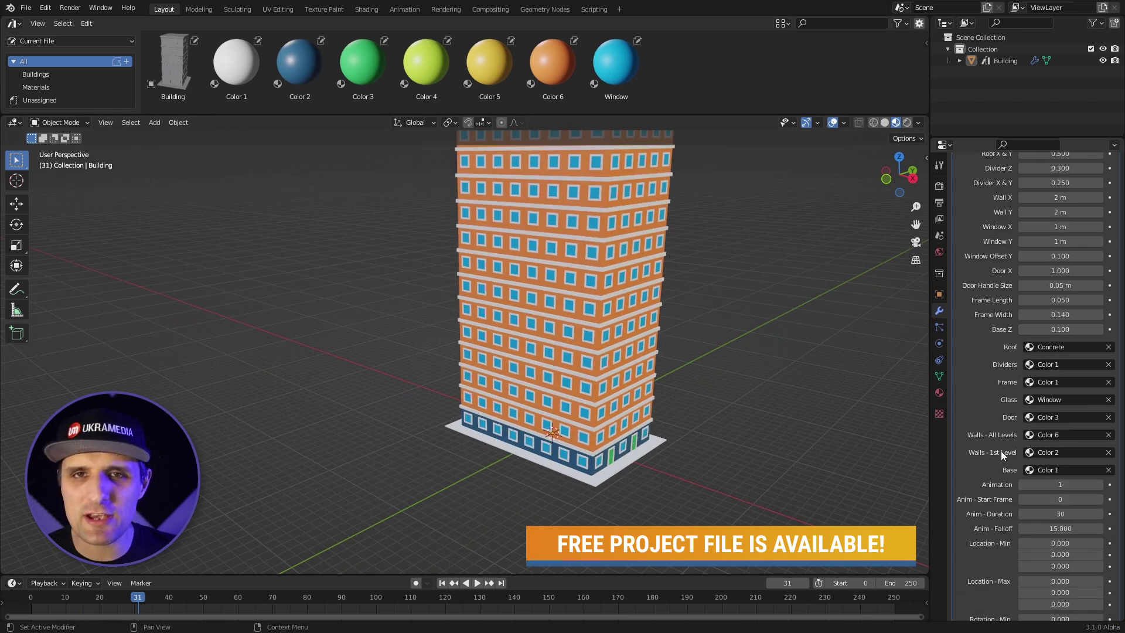
key("ctrl+z")
- Play the building animation again and stop it at frame 79
key("space")
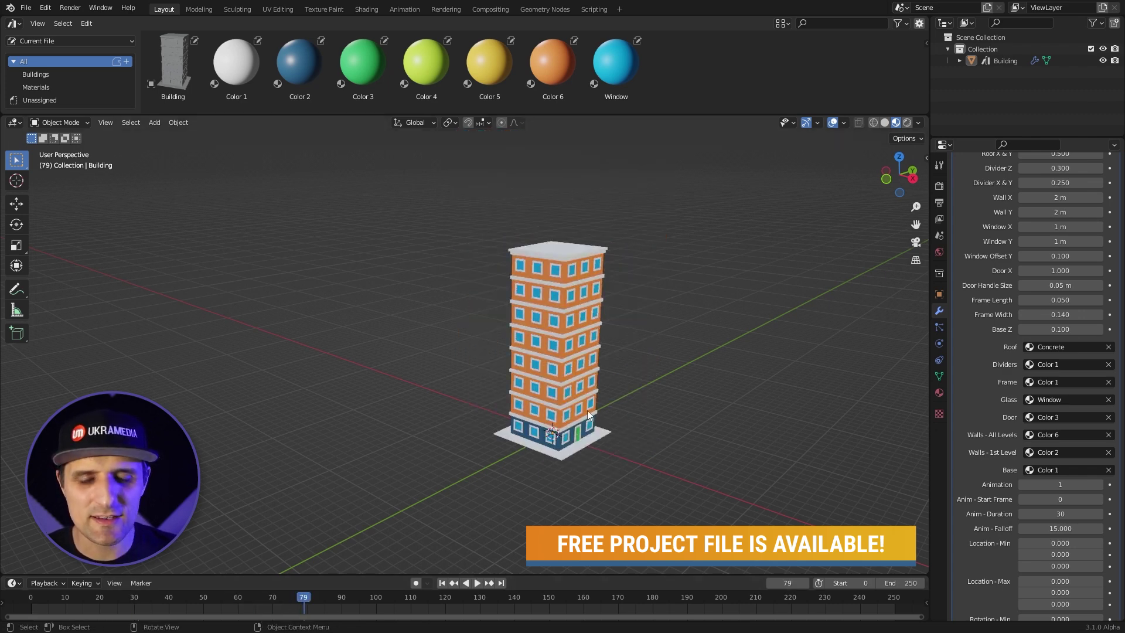
key("space")
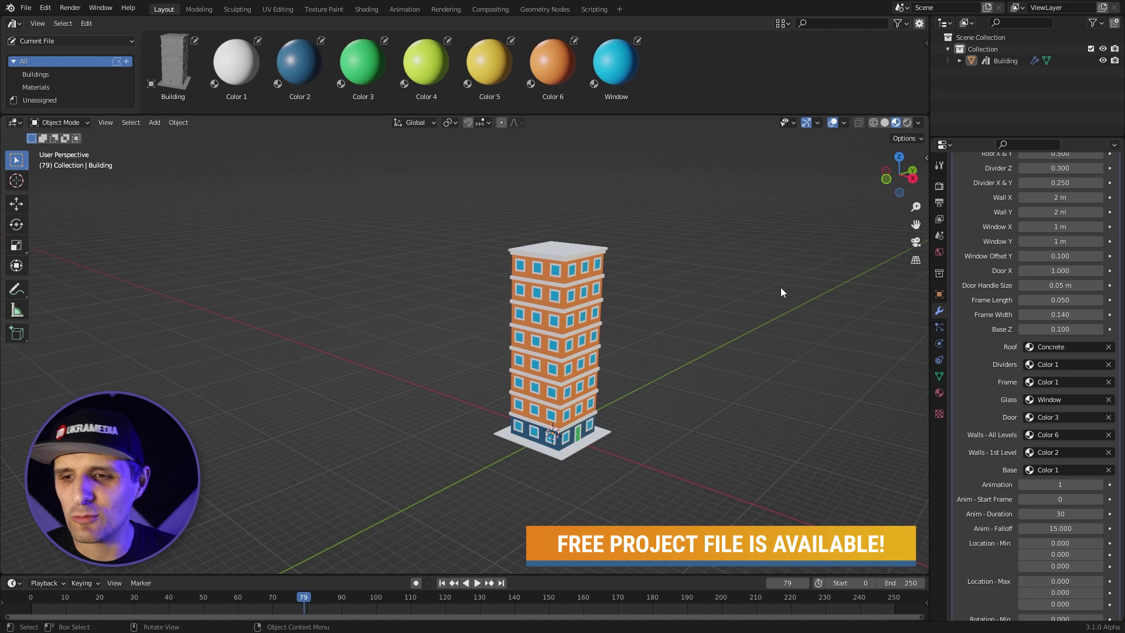
scroll(701, 385, "up", 3)
scroll(702, 384, "down", 2)
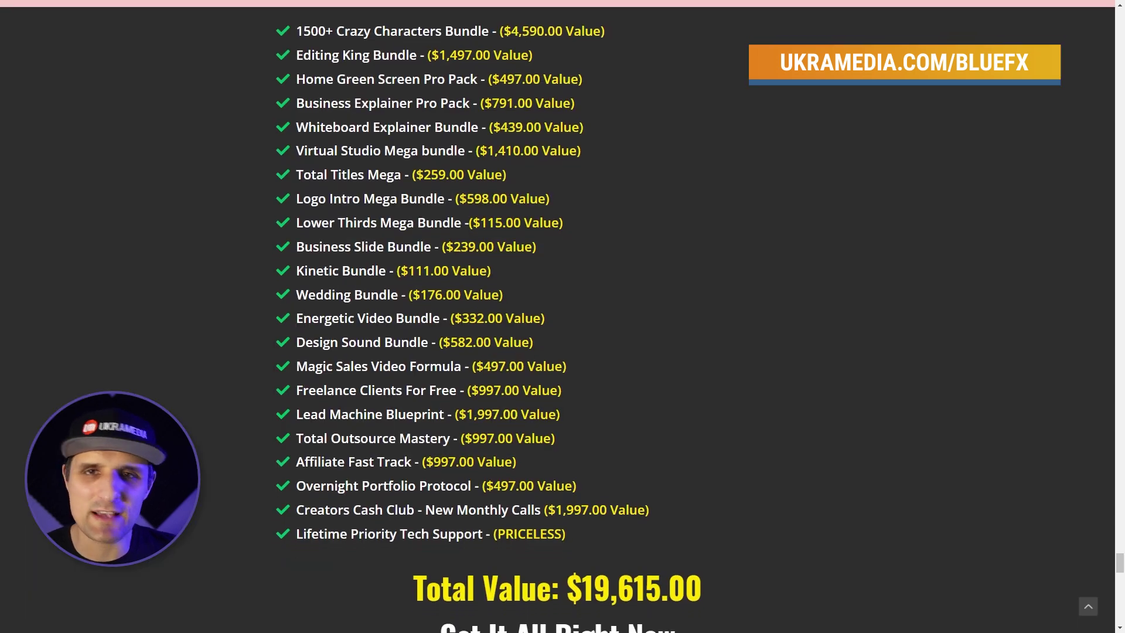
scroll(556, 316, "down", 2)
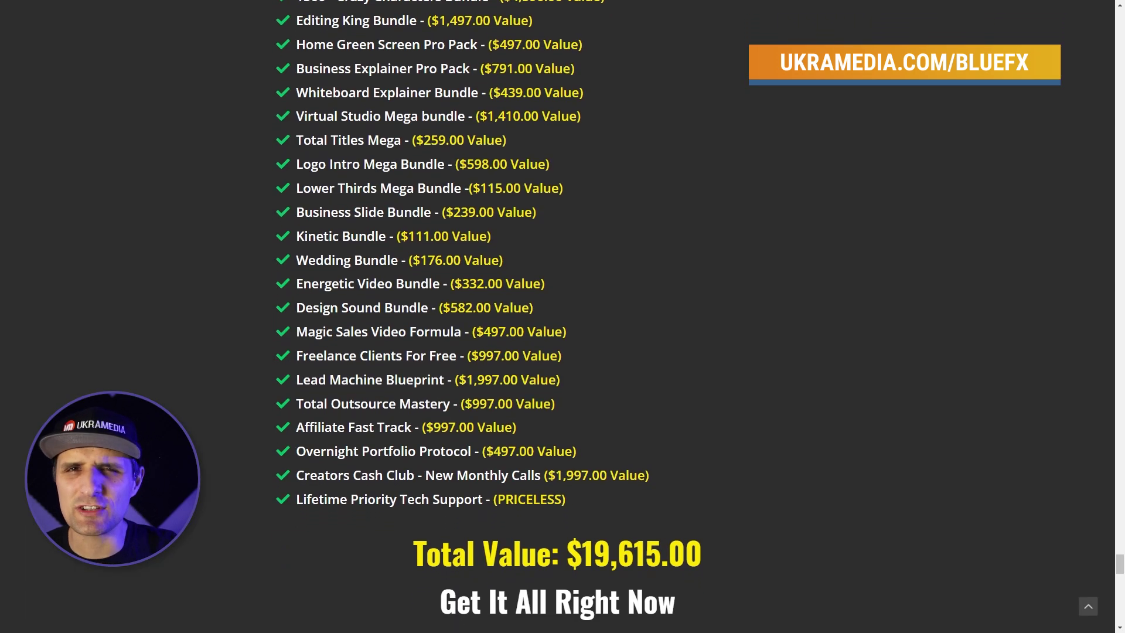
scroll(556, 316, "down", 2)
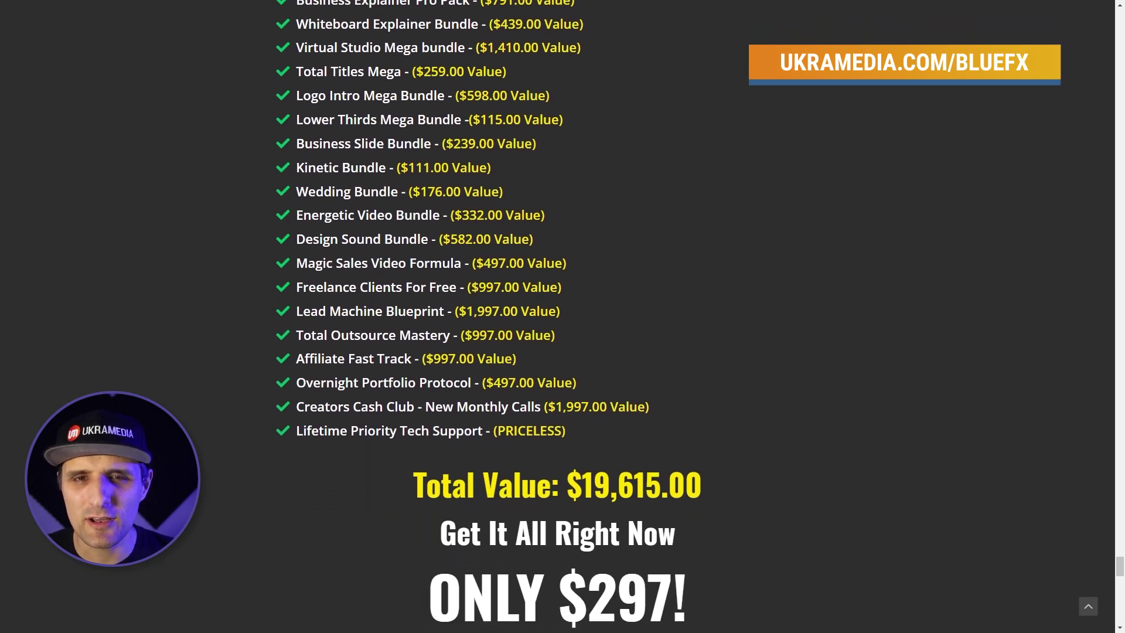
scroll(557, 317, "down", 2)
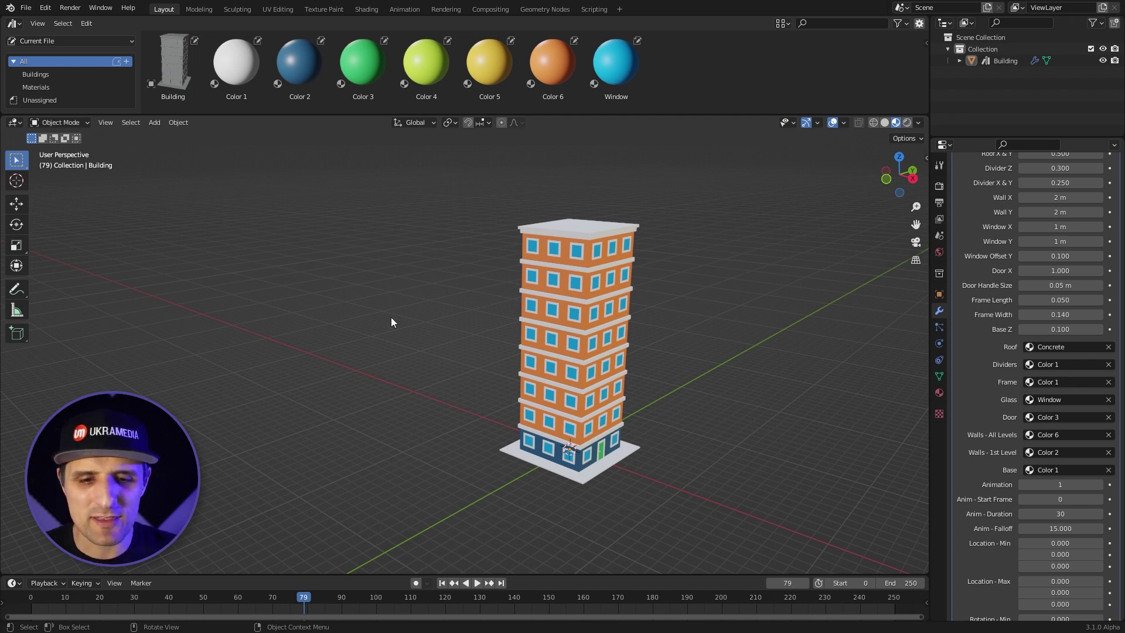
scroll(497, 351, "down", 1)
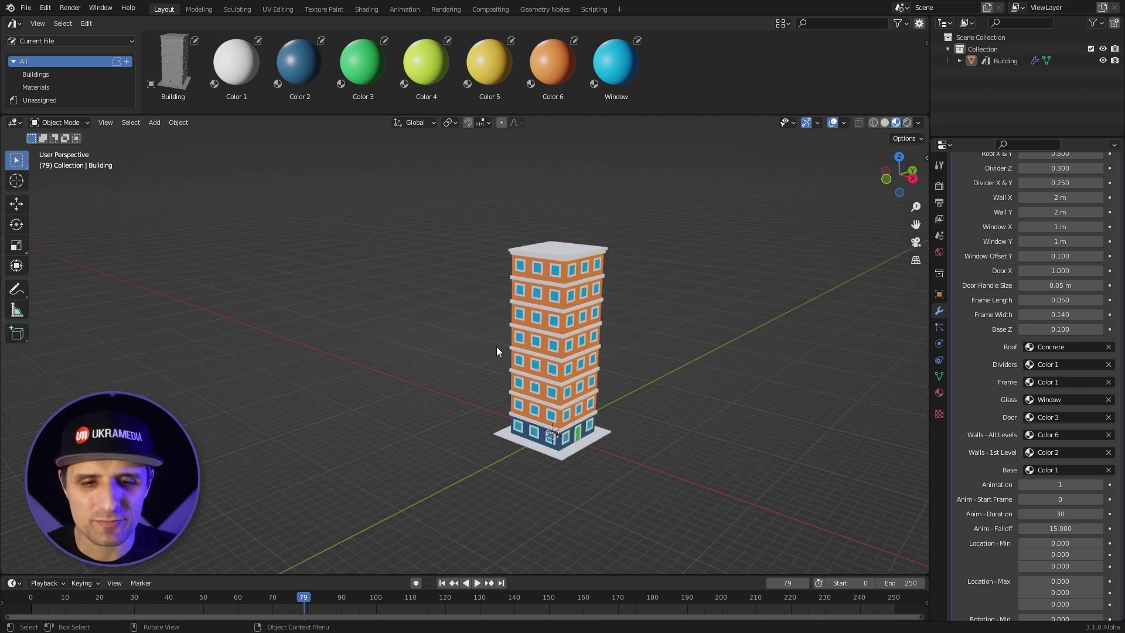
- Create a new General file without saving the changes to the current one
key("ctrl+n")
left_click(222, 216)
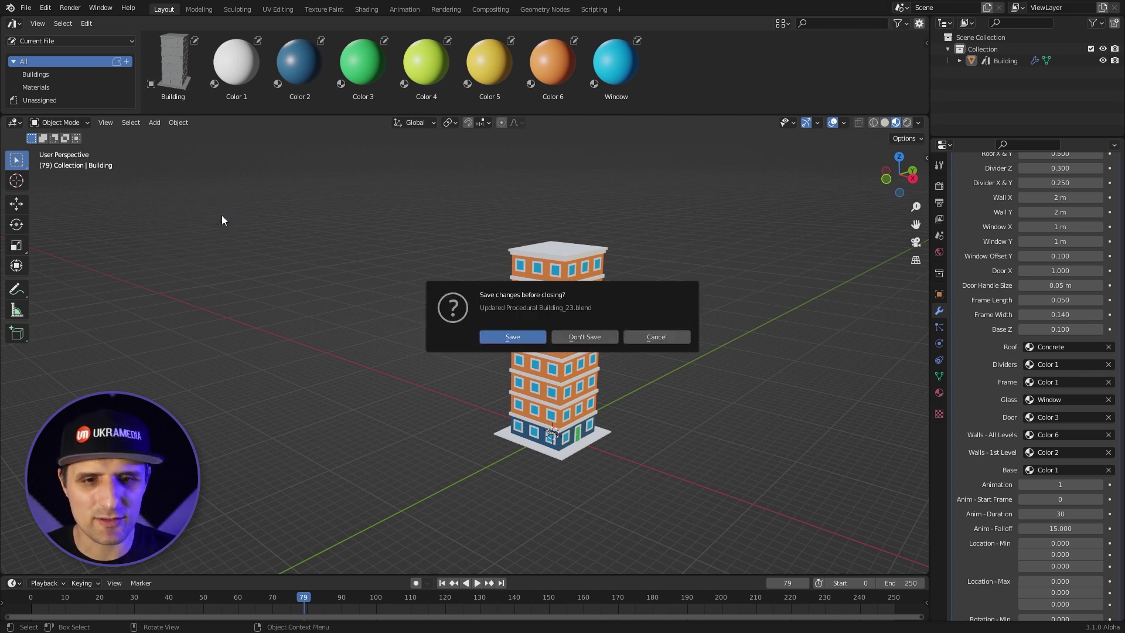
left_click(585, 337)
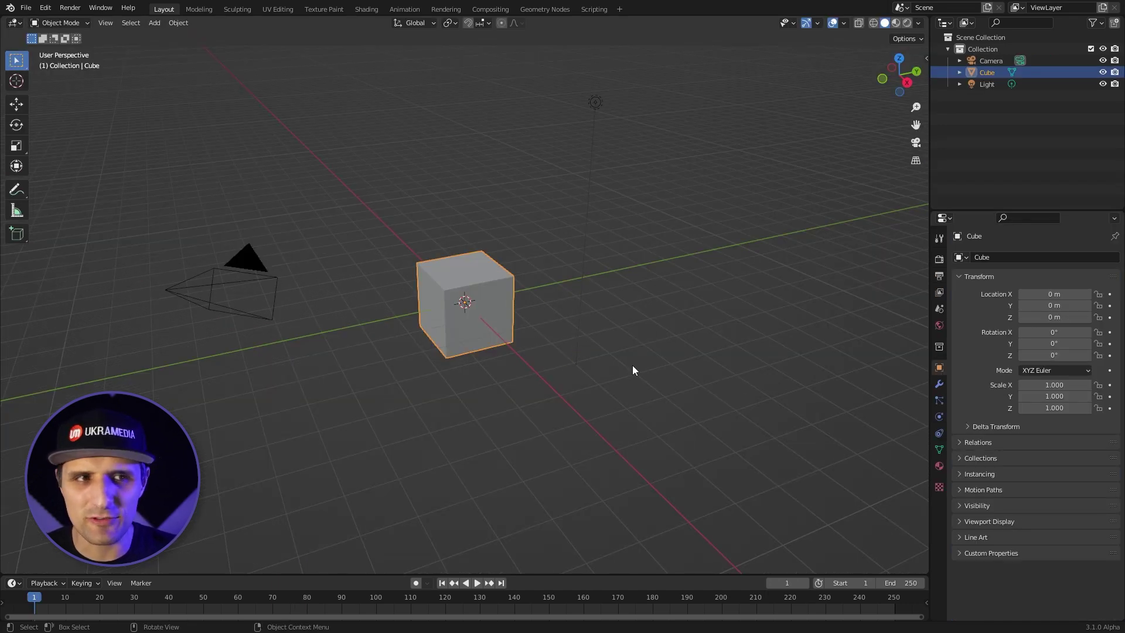
- Split the 3D viewport horizontally and turn the new upper area into an Asset Browser
left_click_drag(5, 31, 70, 187)
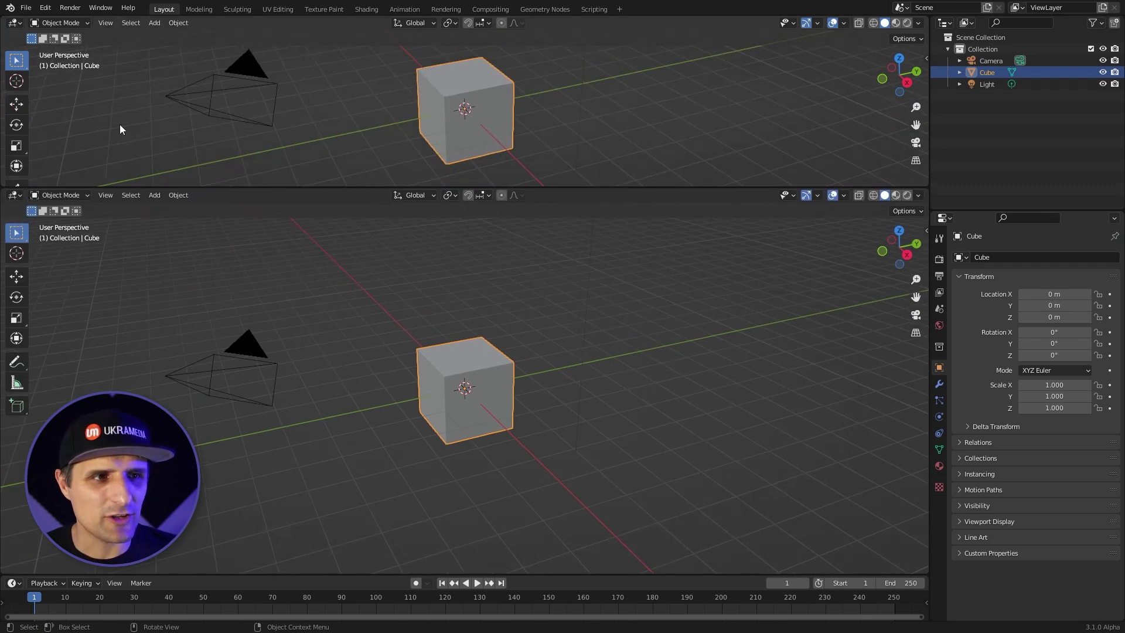
key("shift")
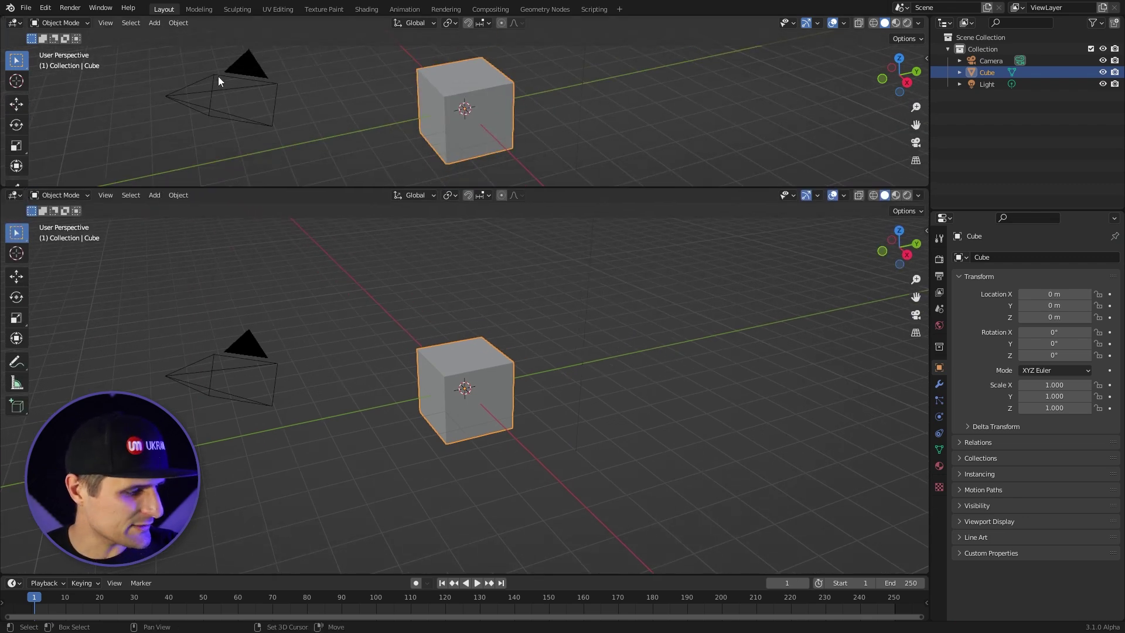
key("shift+F1")
key("shift+F1")
key("shift+F1")
key("shift+F1")
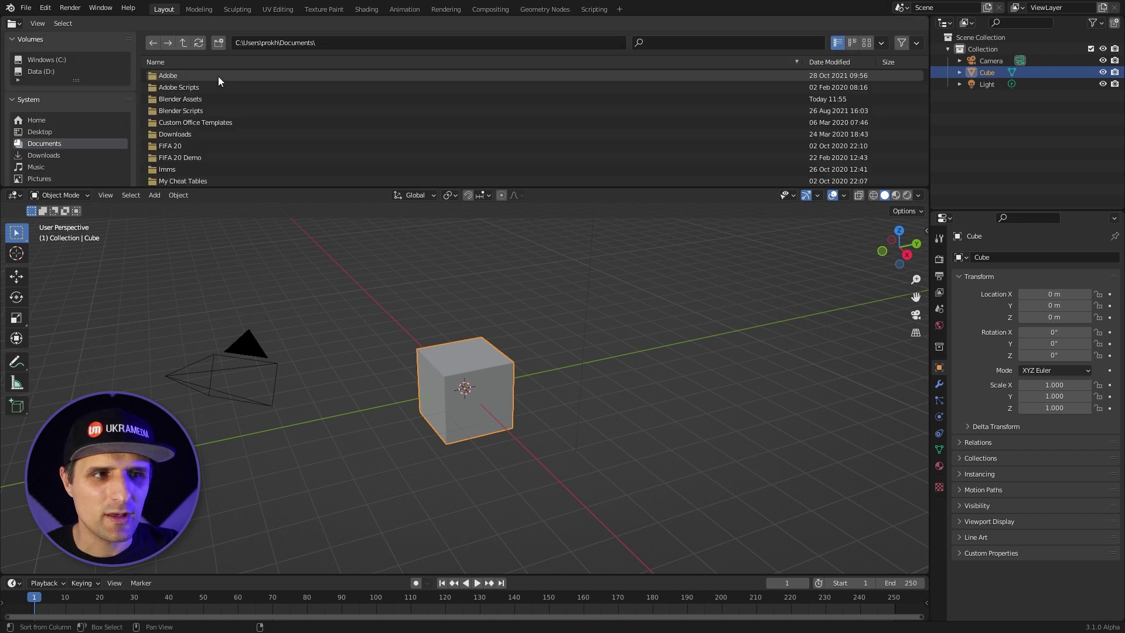
- Switch the Asset Browser from the current file to the User Library and select the Building asset
left_click(68, 44)
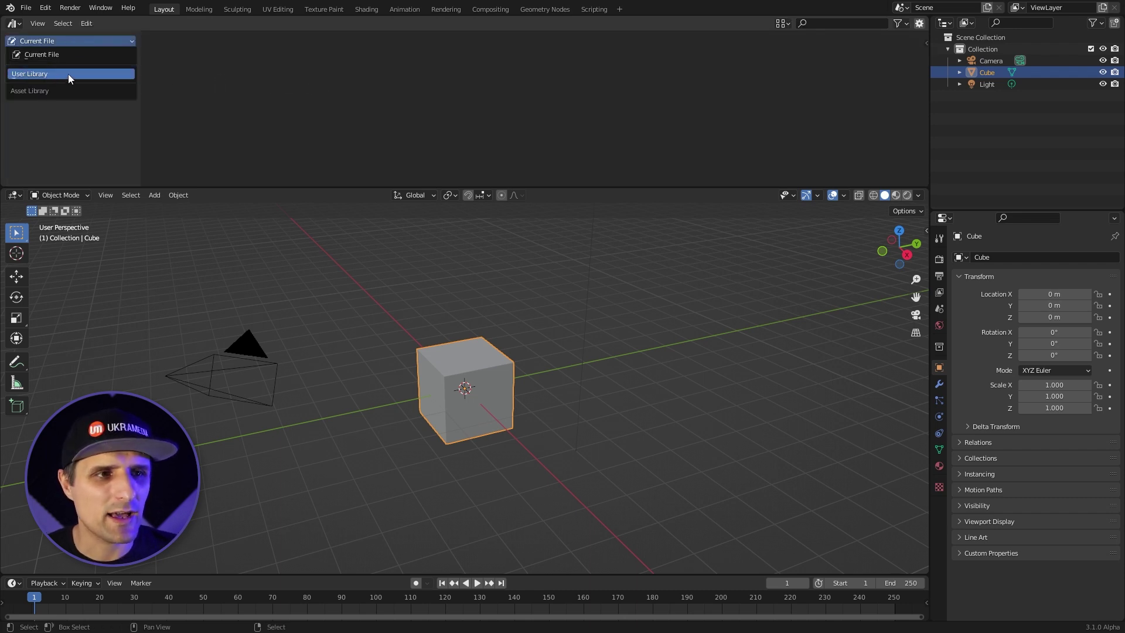
left_click(36, 76)
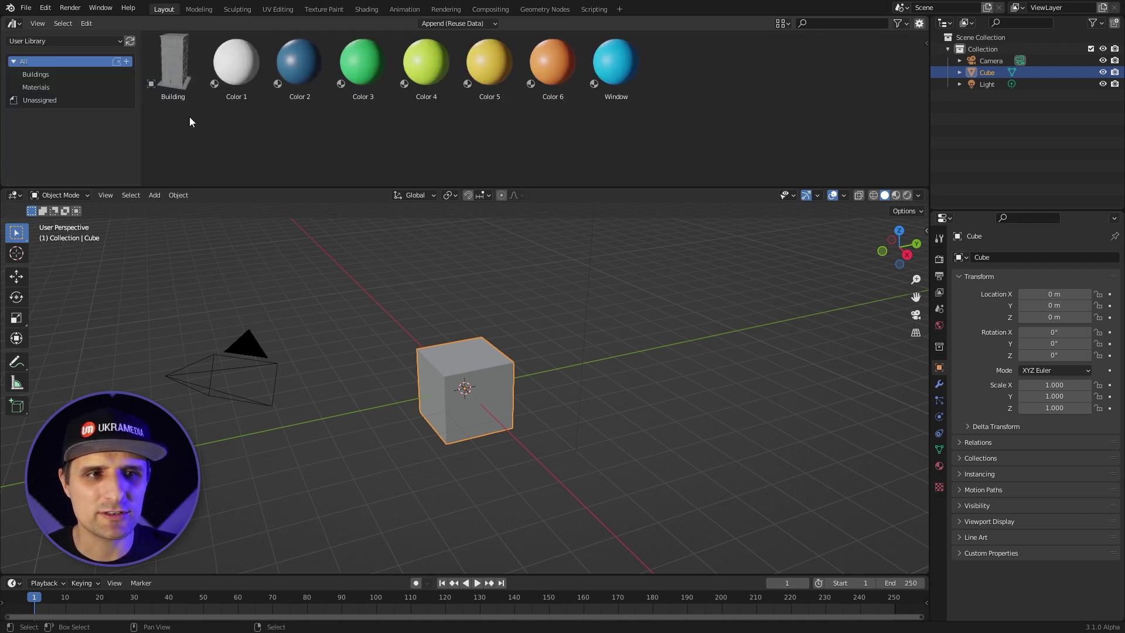
left_click(183, 82)
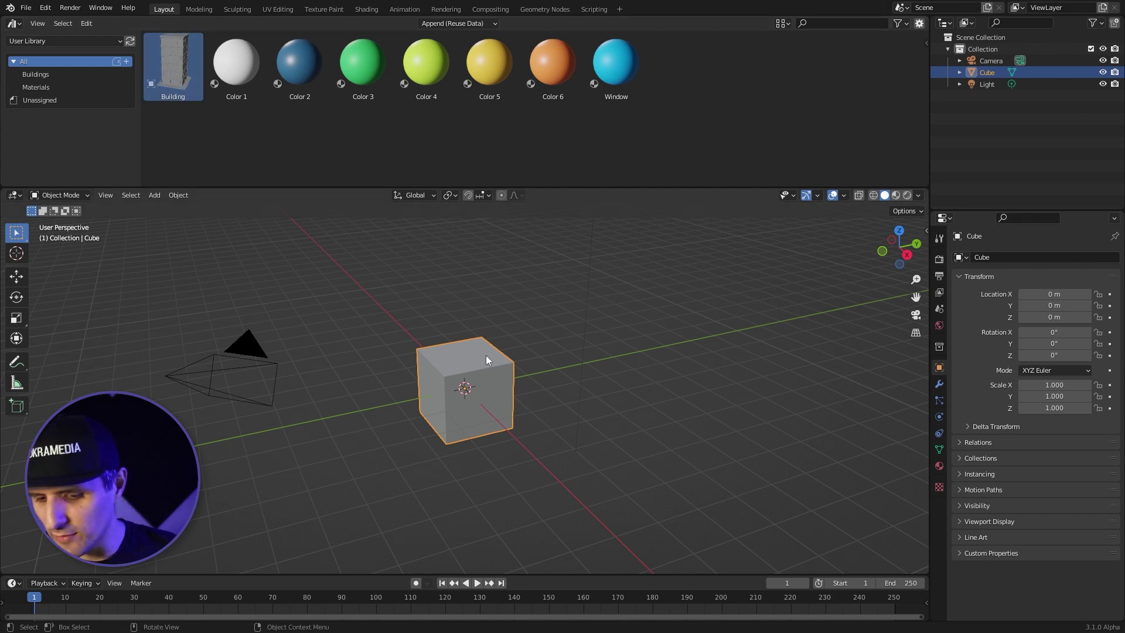
- Delete the default cube and switch the viewport shading to Material Preview
key("Delete")
key("z")
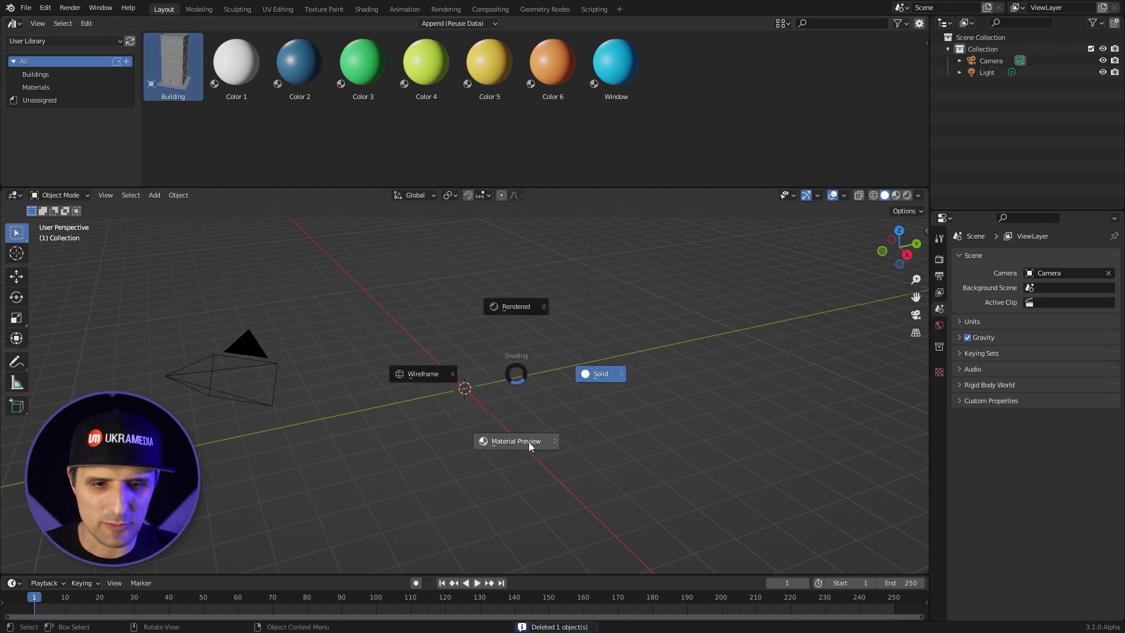
left_click(529, 442)
- Place the Building asset in the scene and set its X, Y and Z location to 0
mouse_move(176, 71)
left_mouse_down()
mouse_move(458, 411)
mouse_move(463, 399)
mouse_move(511, 418)
left_mouse_up()
scroll(543, 371, "down", 5)
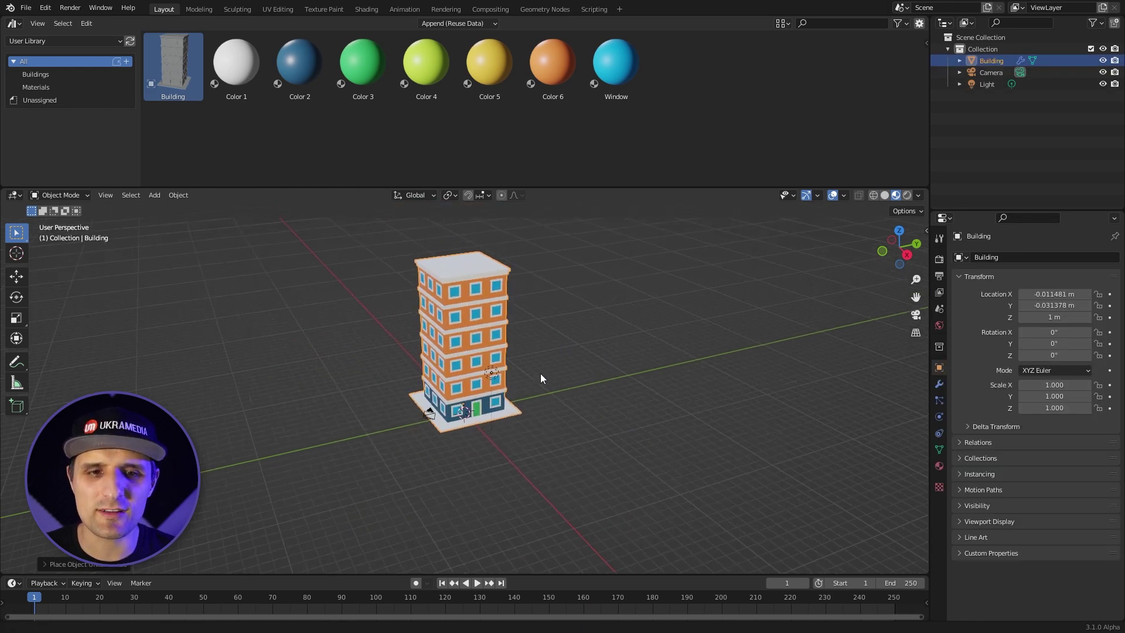
double_click(1055, 293)
type("0")
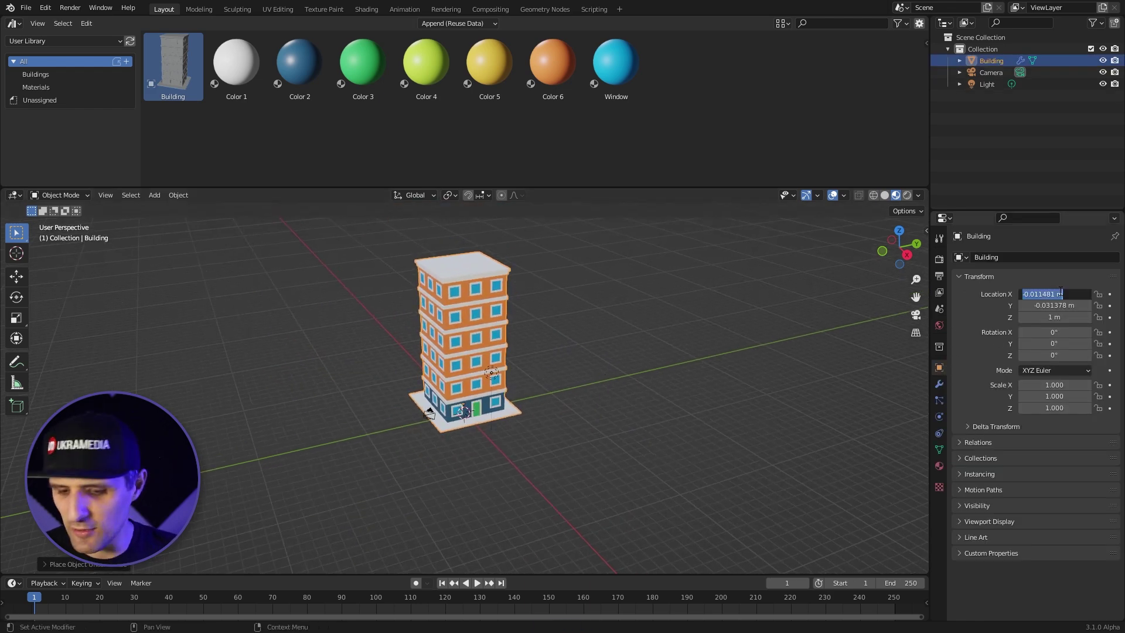
key("Tab")
type("0")
key("Tab")
type("0")
key("Return")
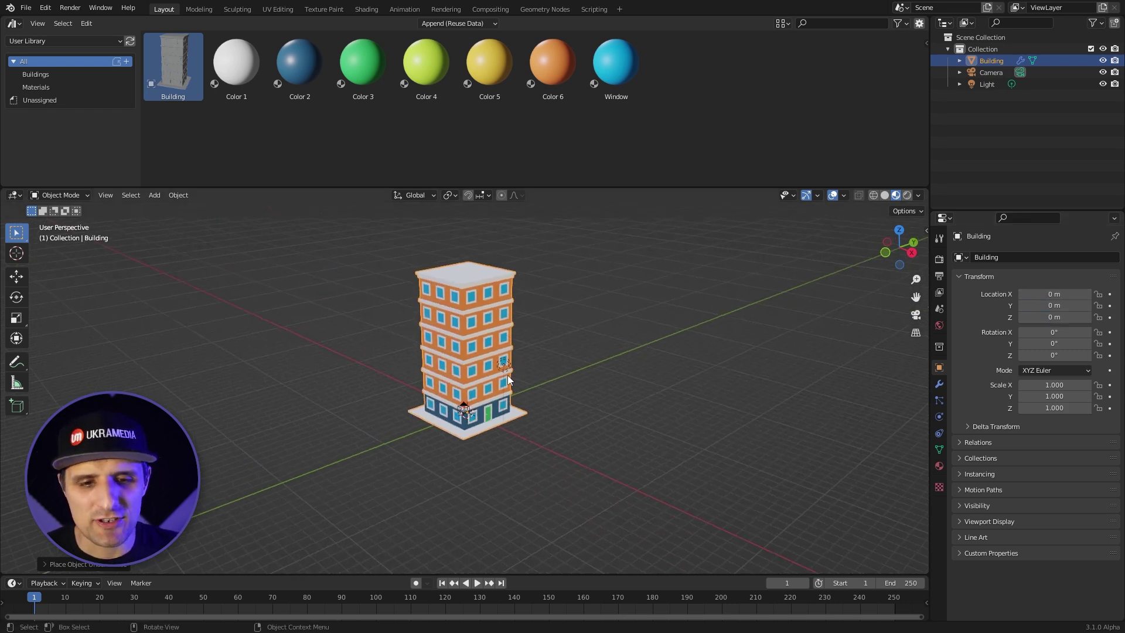
- Show the building's Procedural Building modifier settings
scroll(508, 375, "up", 3)
middle_click_drag(507, 375, 522, 417)
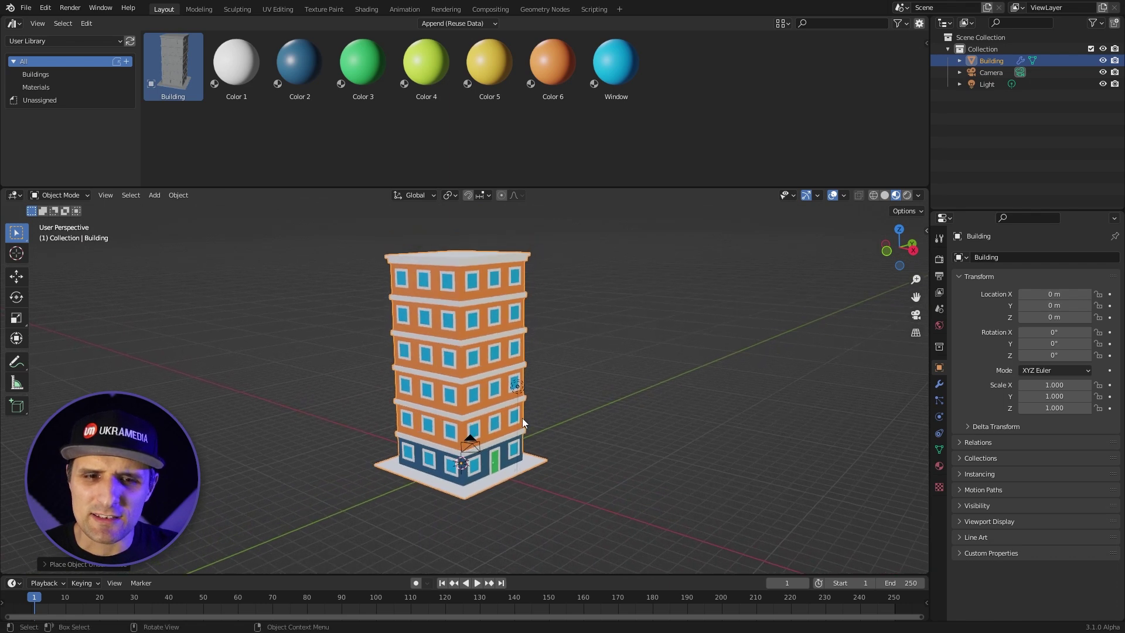
left_click(940, 386)
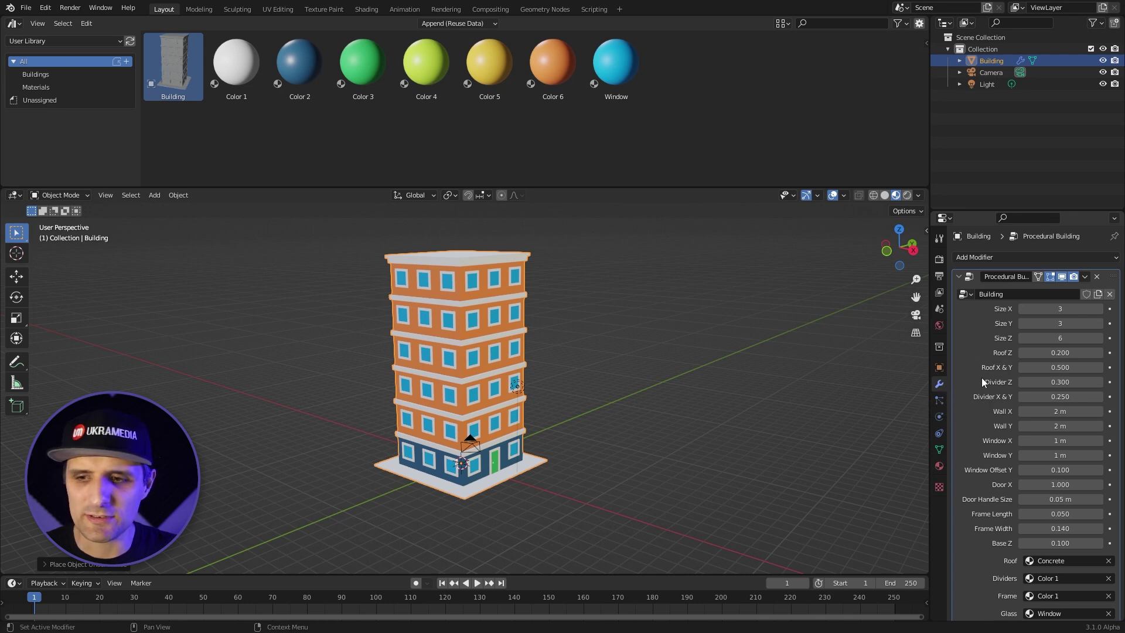
- Try a roof with Roof Z 1.680 and Roof X & Y -2.060, and undo both changes
left_click_drag(1055, 324, 1090, 352)
left_click_drag(1061, 366, 1023, 367)
middle_click_drag(462, 304, 434, 323)
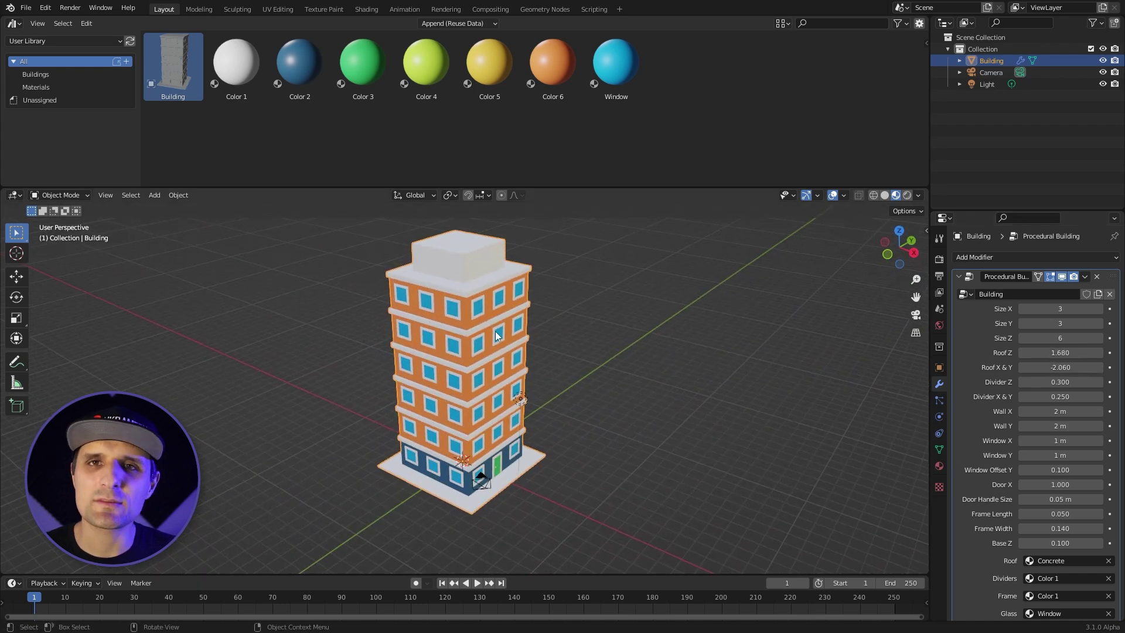
key("ctrl+z")
key("ctrl+z")
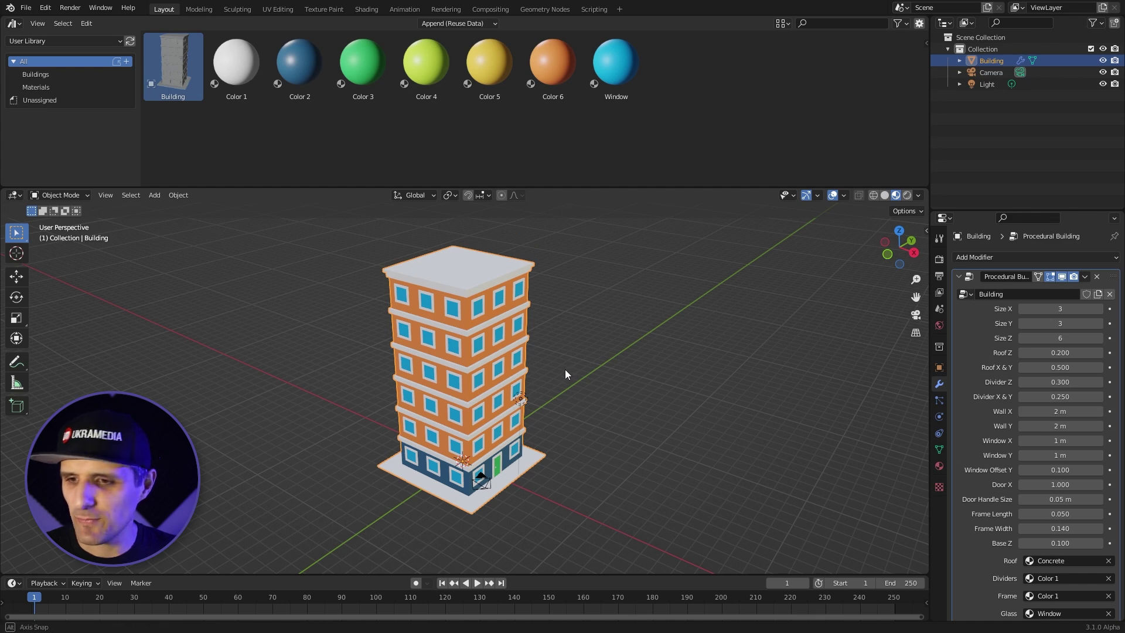
- Try a different Divider Z height and a Divider X & Y of 0.760, undoing each change
middle_click_drag(565, 369, 565, 360)
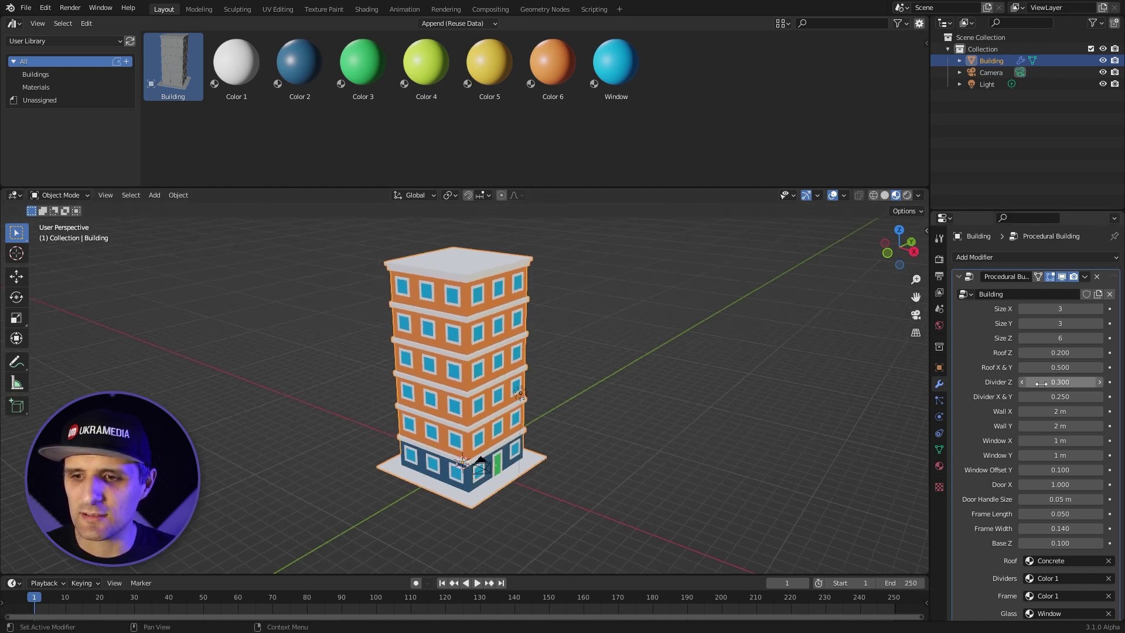
mouse_move(1060, 381)
left_mouse_down()
mouse_move(1083, 382)
mouse_move(1067, 382)
left_mouse_up()
key("ctrl+z")
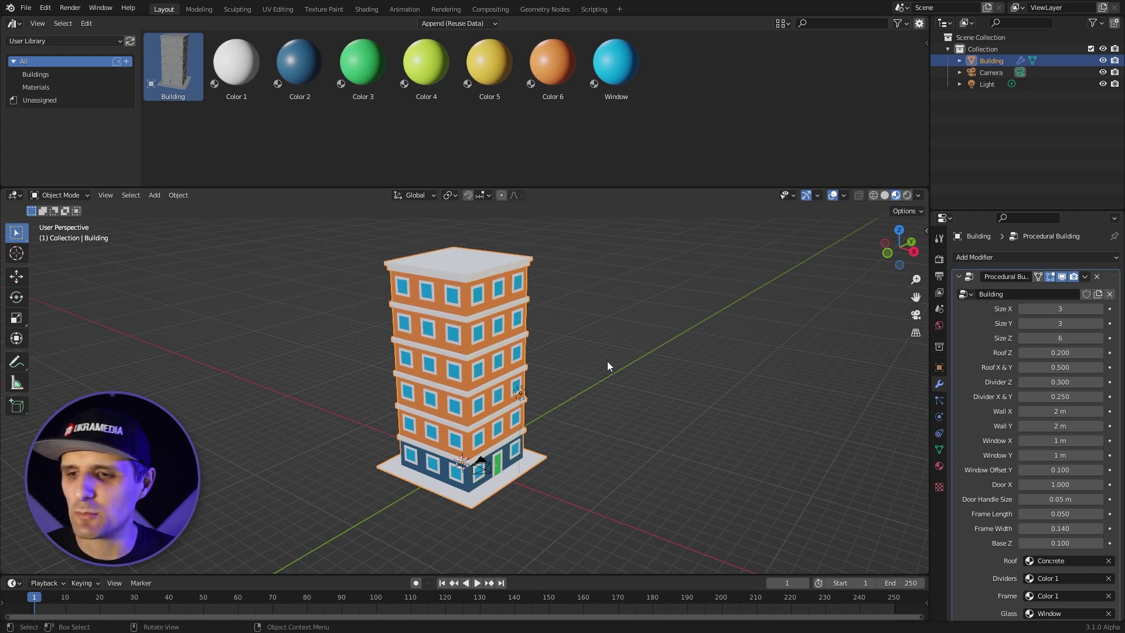
left_click_drag(1060, 396, 1096, 396)
key("ctrl+z")
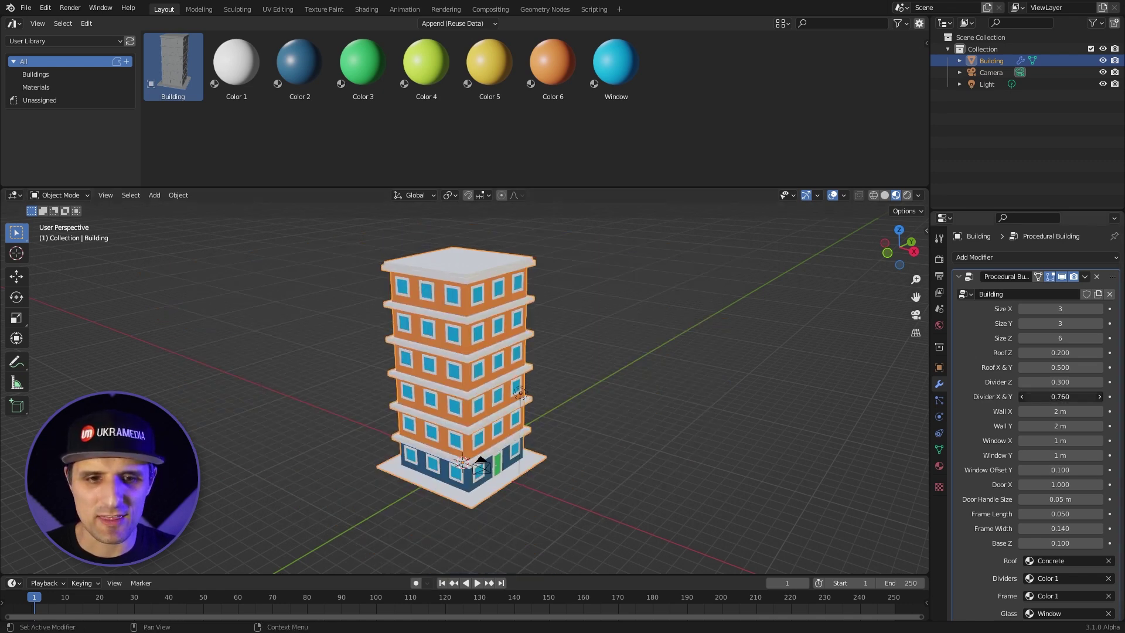
- Try different wall dimensions in the Procedural Building modifier, and undo the changes
middle_click_drag(609, 352, 598, 371)
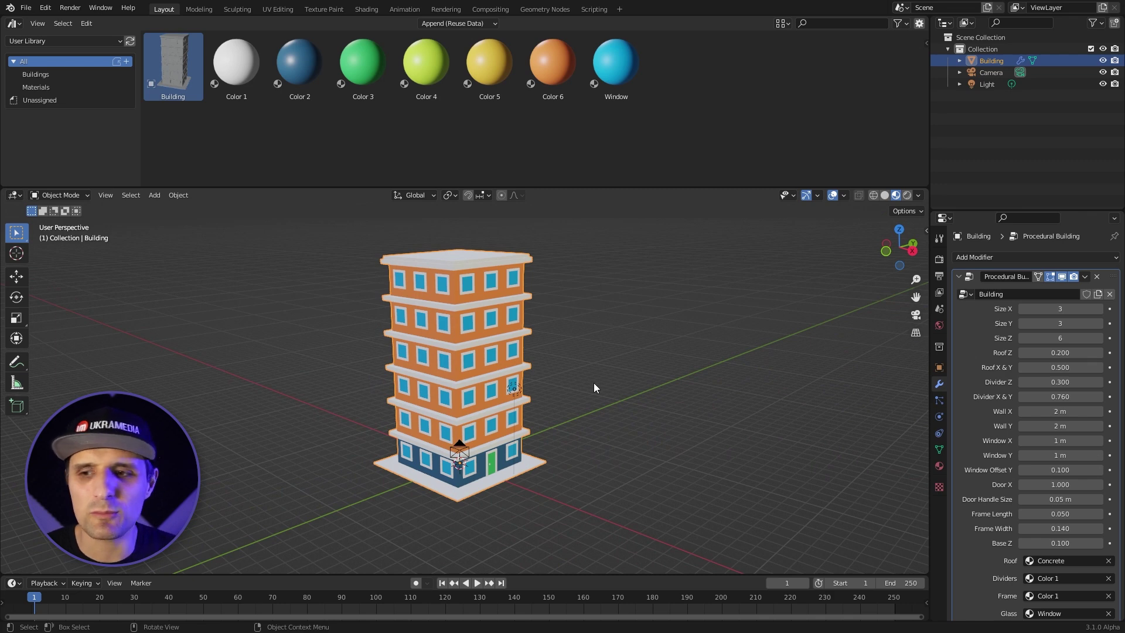
left_click_drag(1060, 411, 1041, 436)
key("ctrl+z")
key("ctrl+z")
key("ctrl+z")
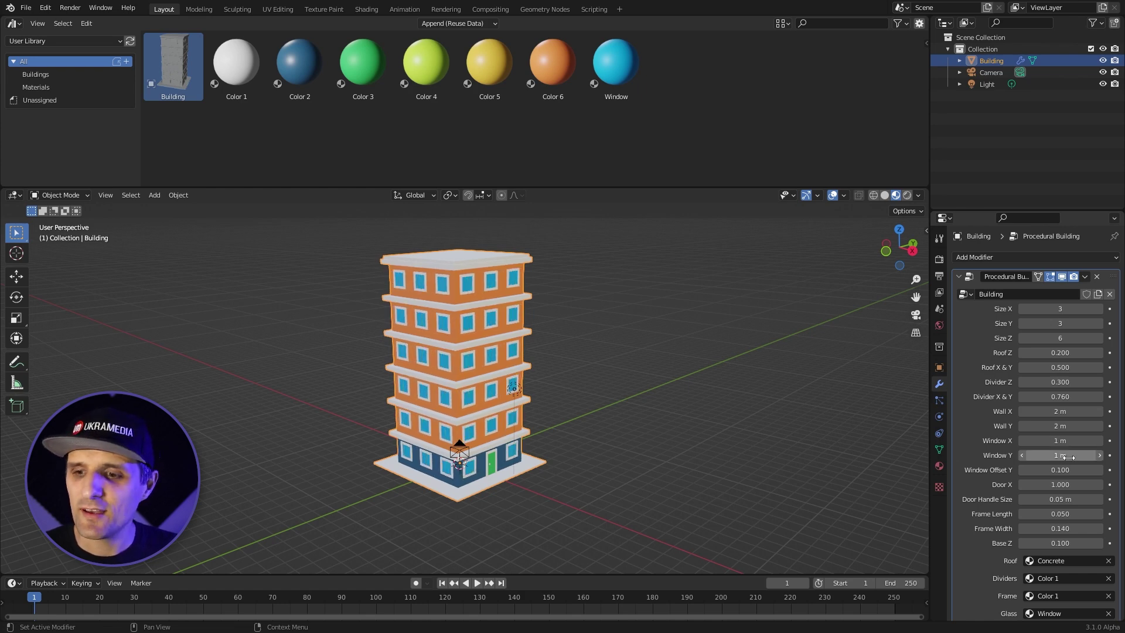
- Try Window Y 0.42 m and Window Offset Y 0.370, and undo both along with the remaining Divider X & Y change
mouse_move(1061, 455)
left_mouse_down()
mouse_move(1032, 456)
mouse_move(1079, 456)
left_mouse_up()
key("Escape")
scroll(463, 430, "up", 5)
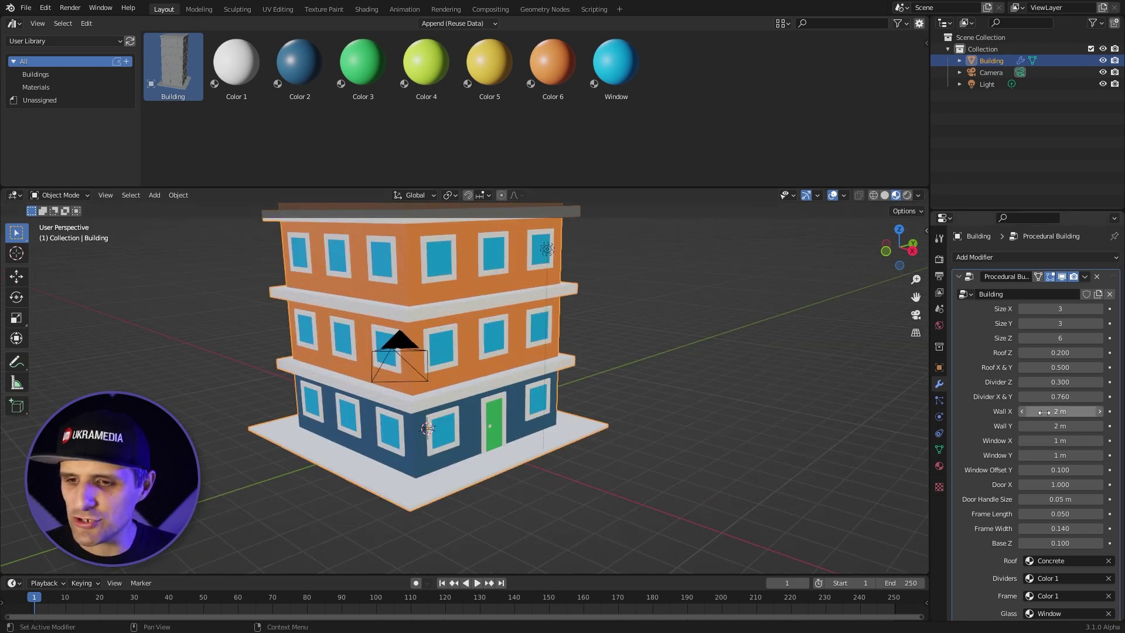
left_click_drag(1043, 426, 996, 455, "ctrl")
key("ctrl+z")
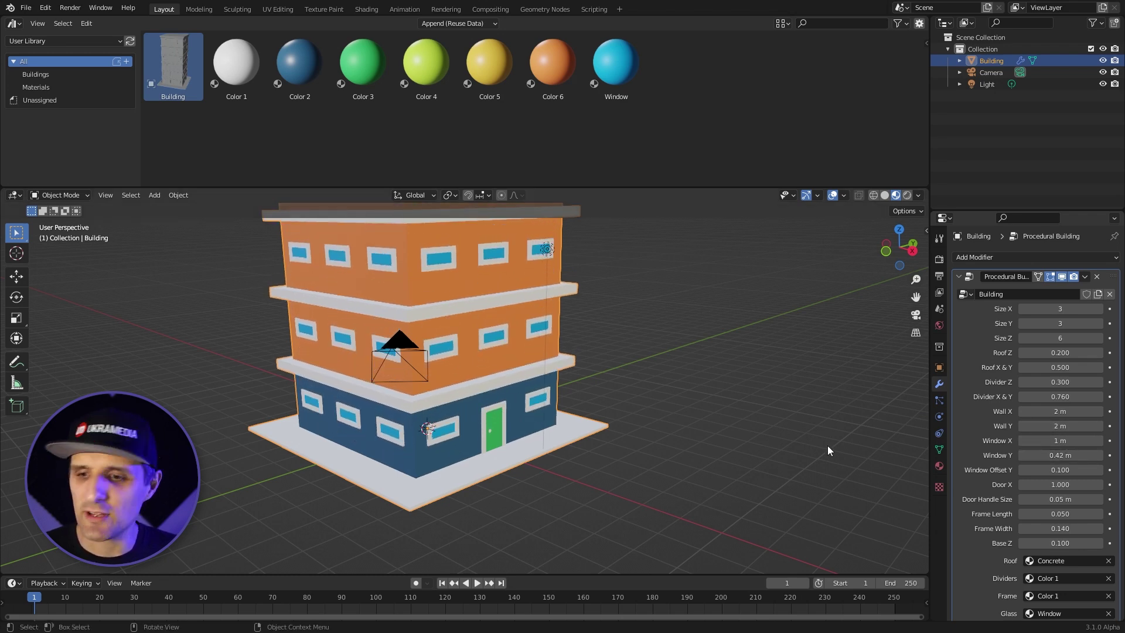
mouse_move(1049, 470)
left_mouse_down()
mouse_move(1067, 470)
mouse_move(1046, 470)
left_mouse_up()
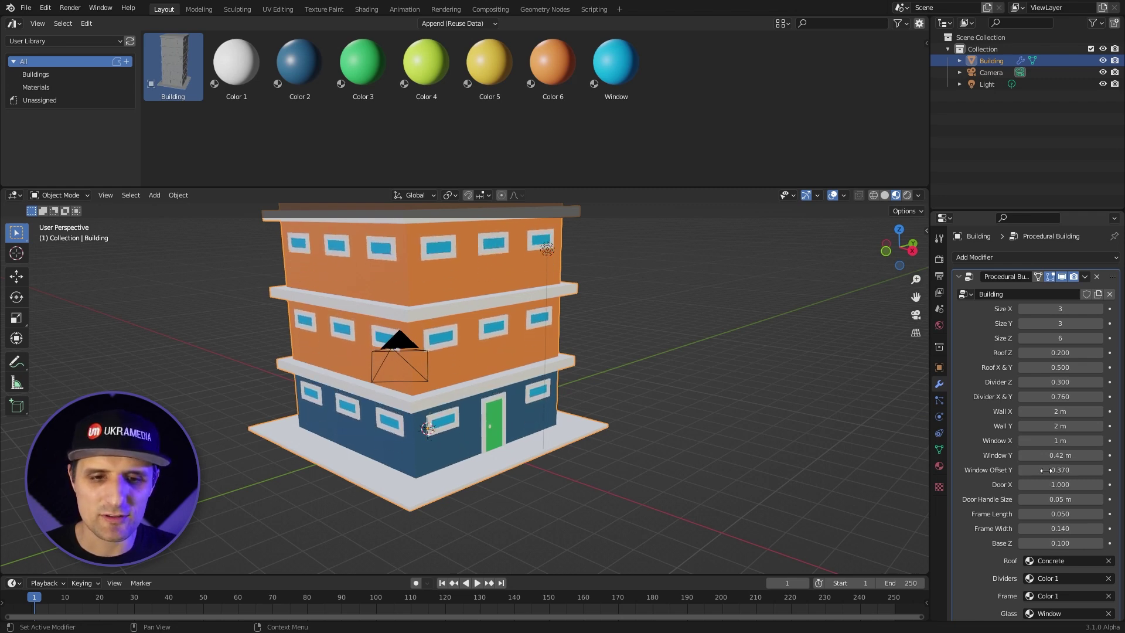
key("ctrl+z")
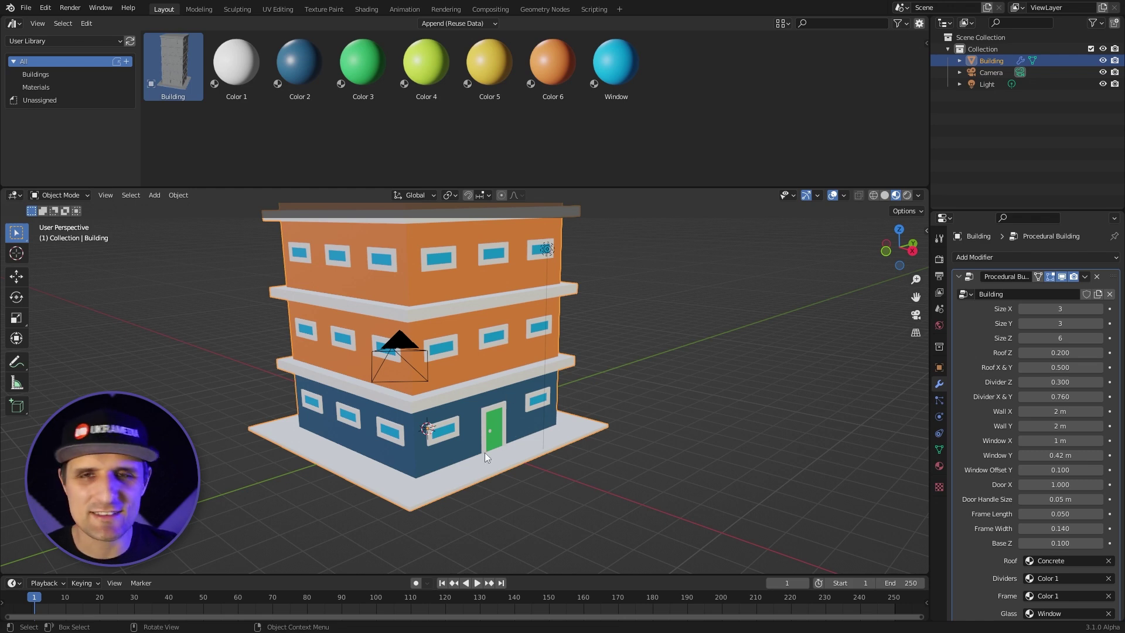
key("ctrl+z")
key("ctrl+z")
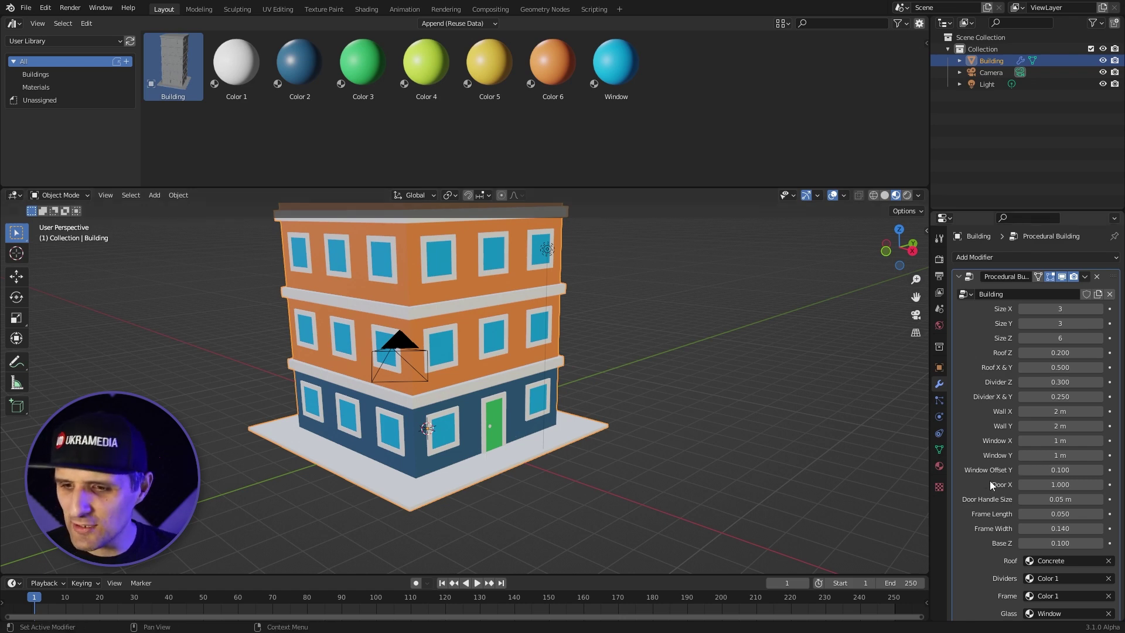
- Try a different Door X and a Door Handle Size of 0.11 m, reverting both values
left_click_drag(1046, 487, 1040, 487)
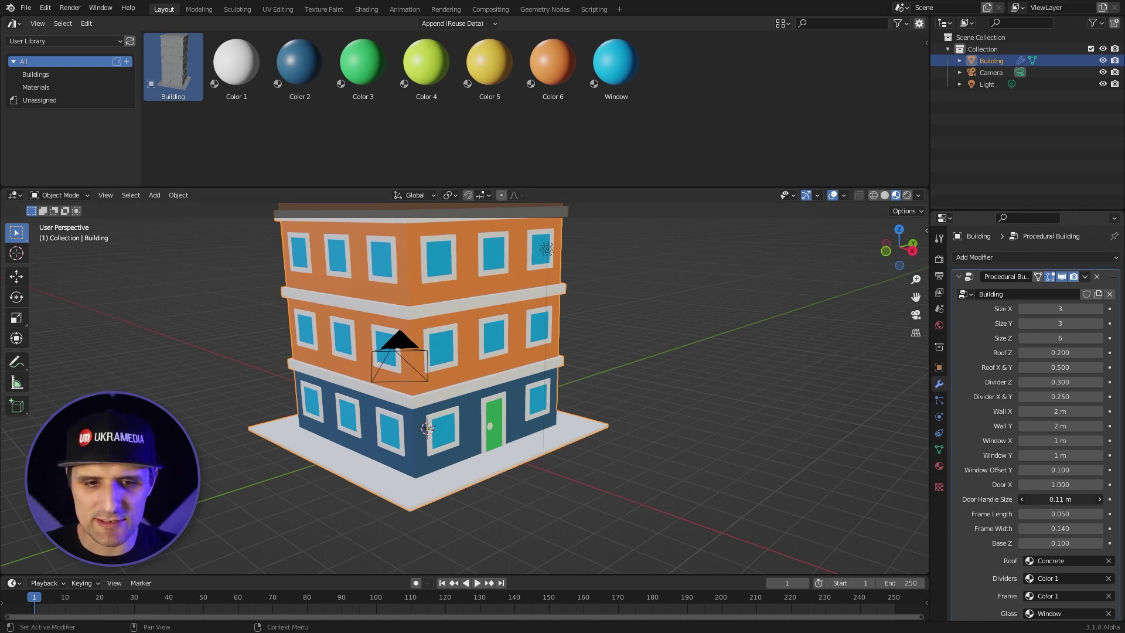
left_click_drag(1060, 499, 1066, 500)
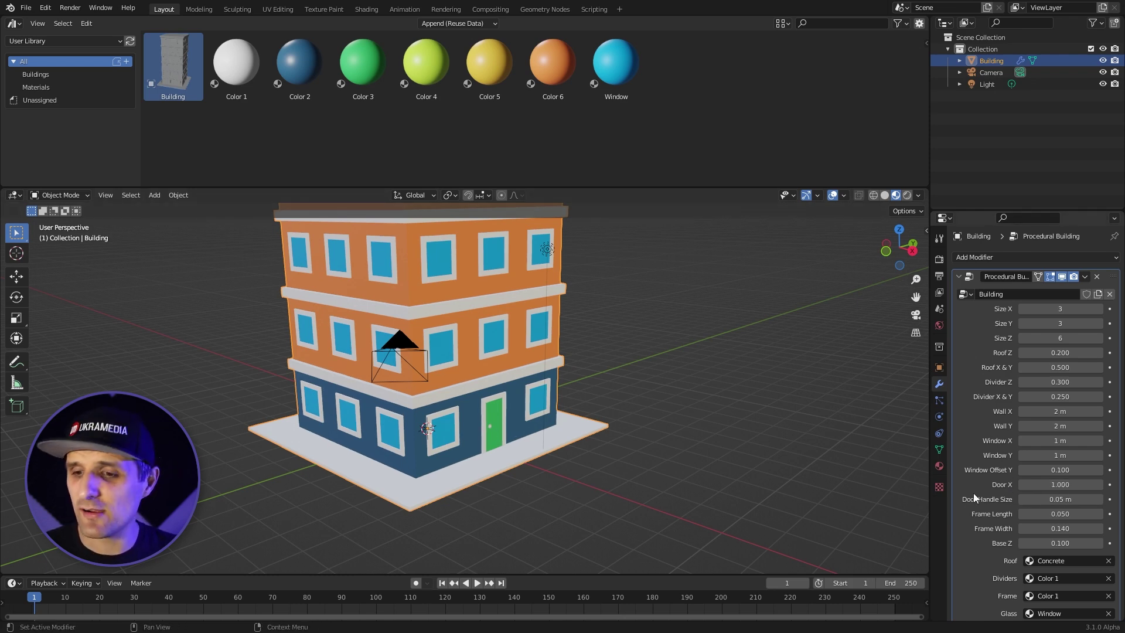
- Try a Frame Length of 0.220 and a Frame Width of 0.050 for the windows and door, undoing each change
mouse_move(1047, 514)
left_mouse_down()
mouse_move(1064, 514)
mouse_move(1050, 514)
mouse_move(1057, 525)
left_mouse_up()
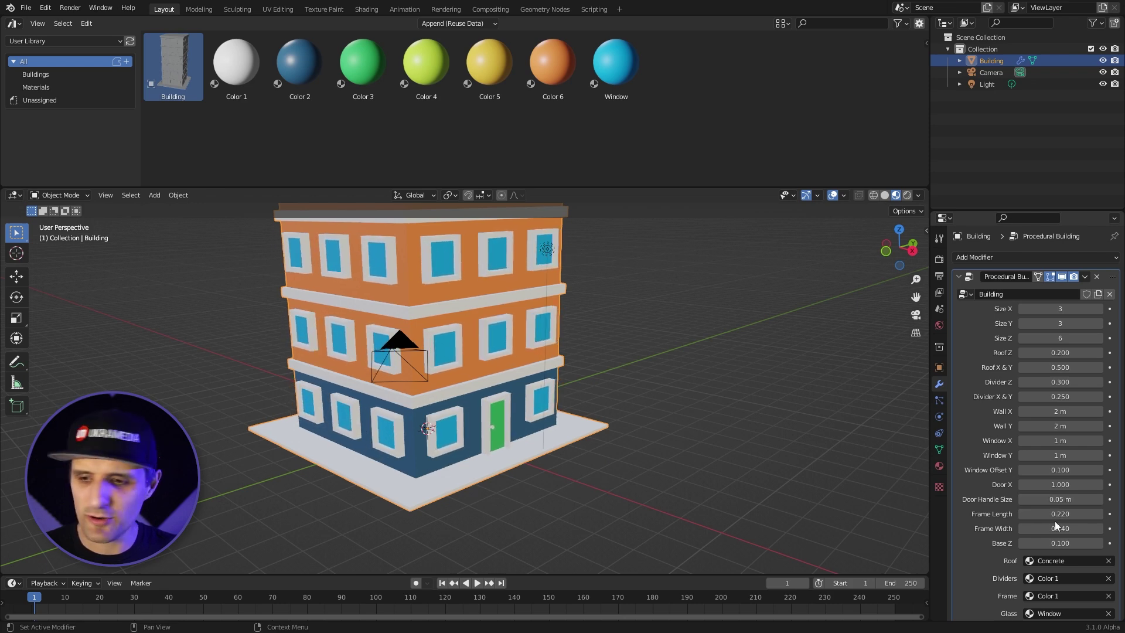
key("ctrl+z")
key("ctrl+z")
key("ctrl+z")
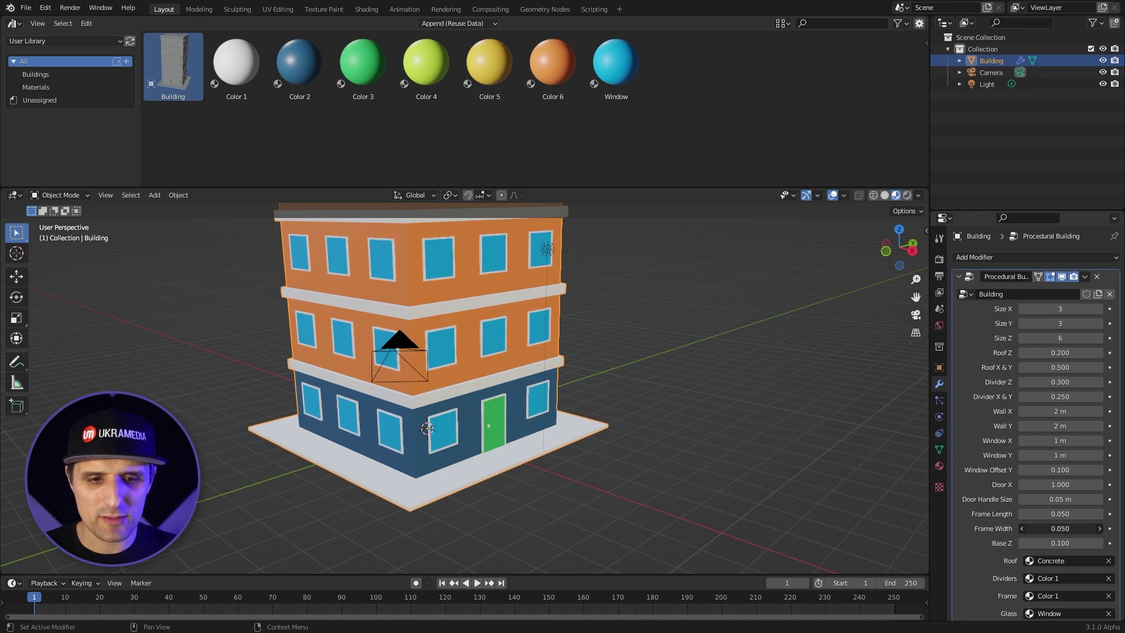
key("ctrl+shift+z")
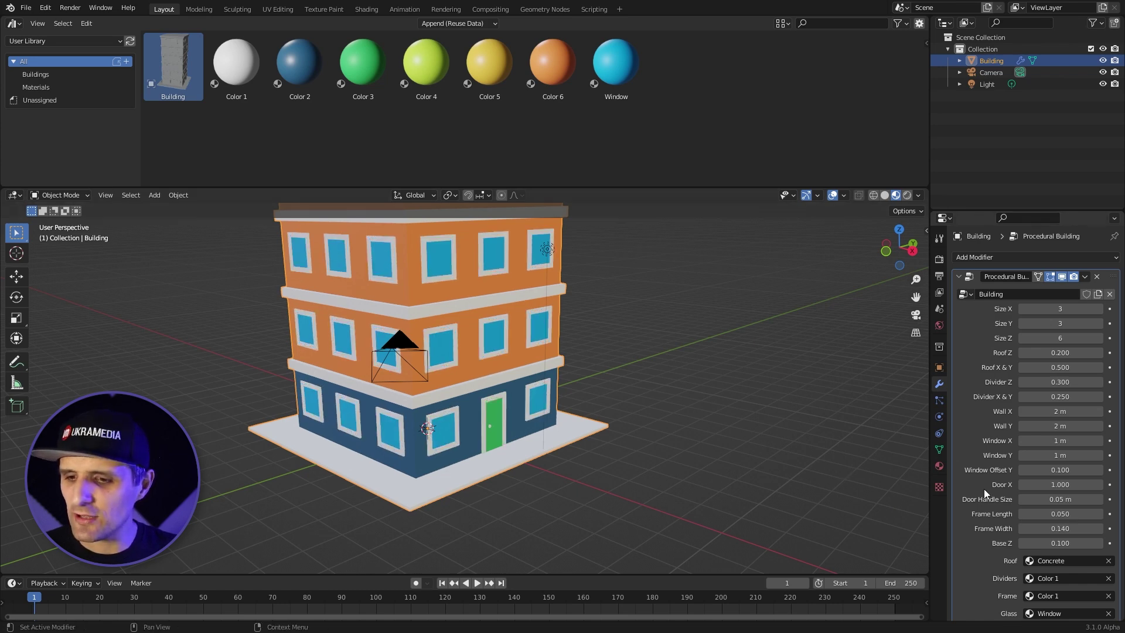
- Try a different Base Z thickness for the building's ground slab, and undo it
middle_click_drag(503, 467, 476, 452)
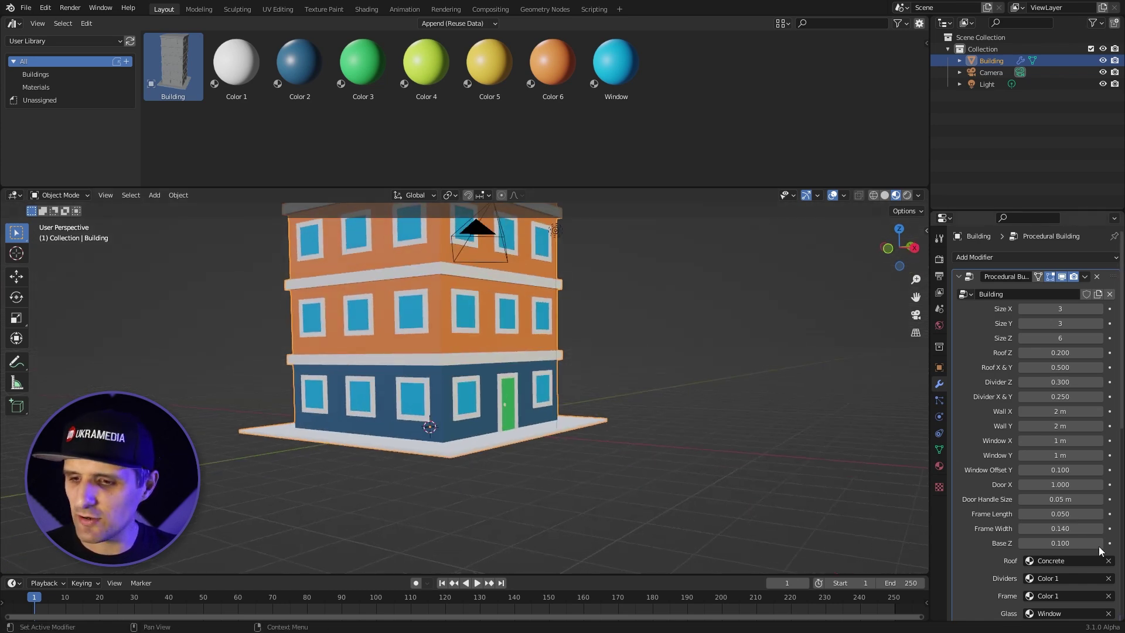
left_click_drag(1099, 543, 1117, 544)
key("ctrl+z")
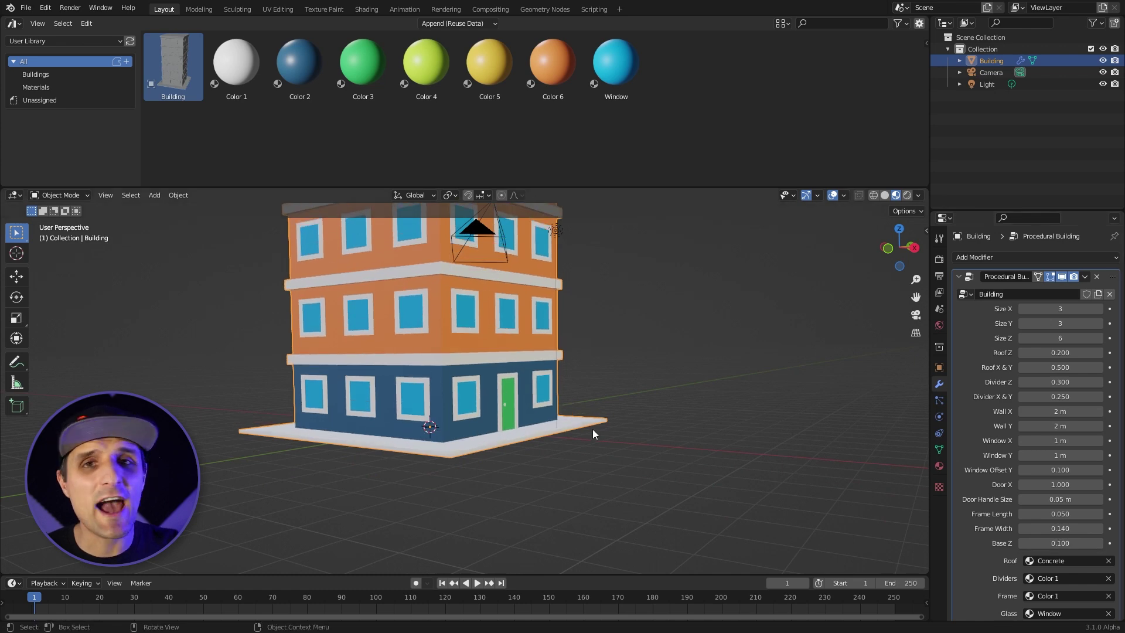
- Try Color 3 as the Roof material and Color 5 as the Dividers material
scroll(592, 429, "down", 5)
mouse_move(547, 401)
middle_mouse_down()
mouse_move(589, 337)
mouse_move(597, 363)
mouse_move(583, 390)
mouse_move(528, 407)
middle_mouse_up()
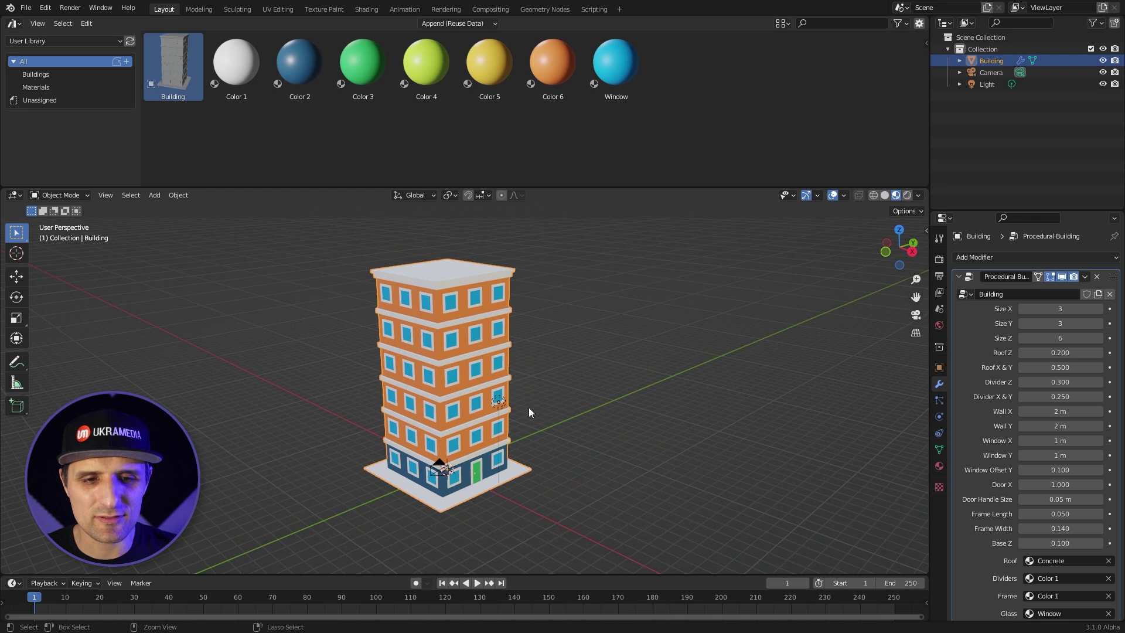
scroll(528, 407, "up", 3)
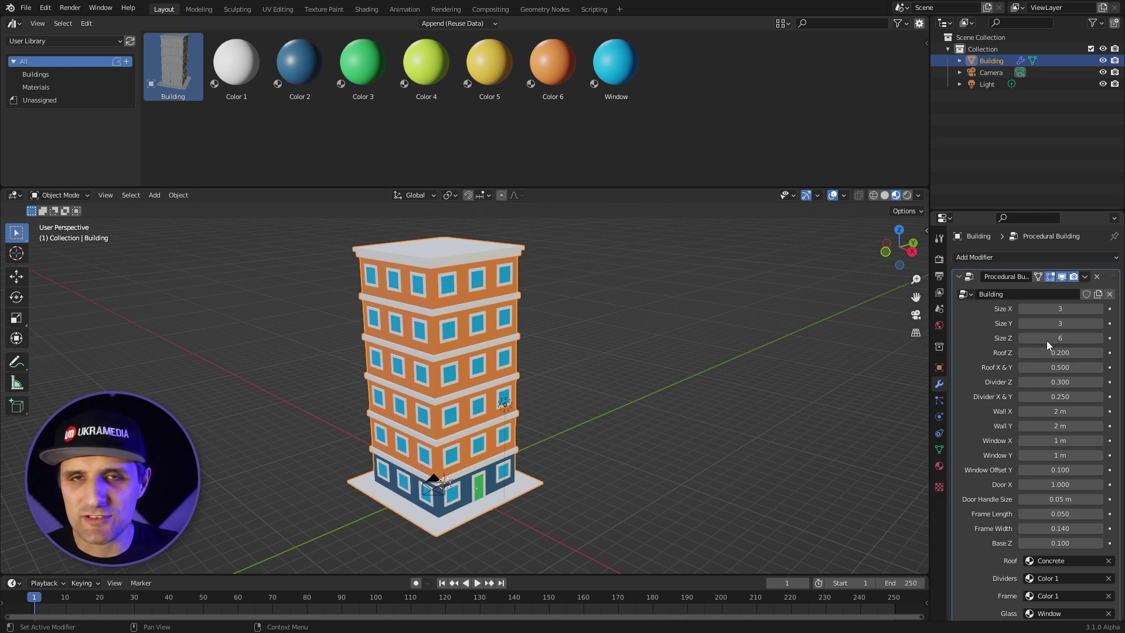
scroll(588, 395, "down", 2)
scroll(687, 412, "up", 3)
scroll(688, 410, "down", 1)
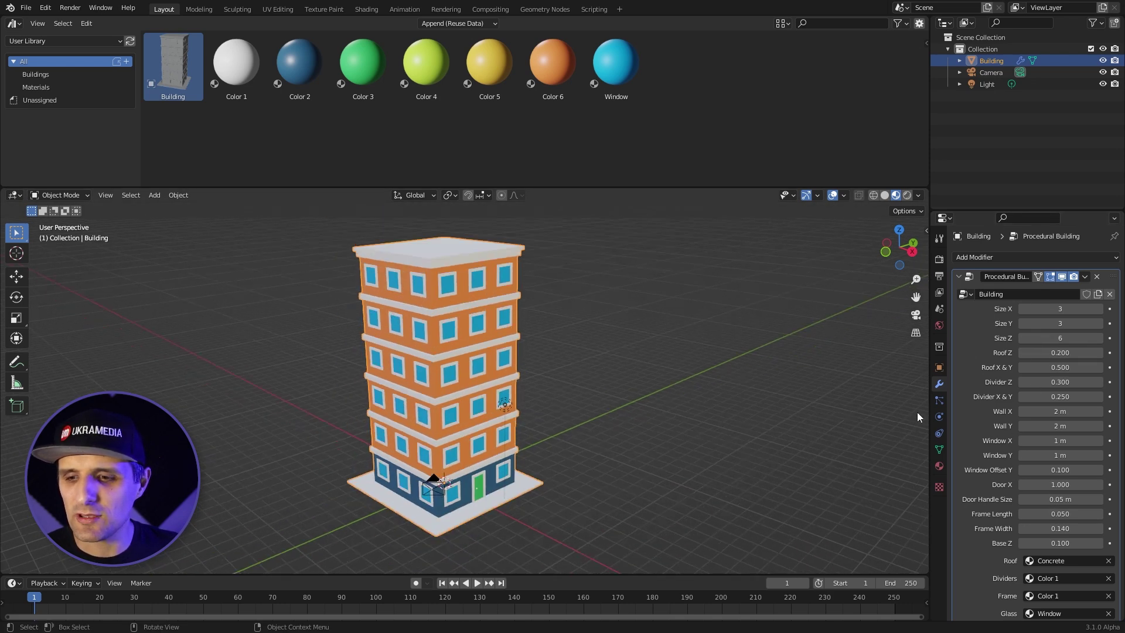
scroll(1019, 449, "down", 5)
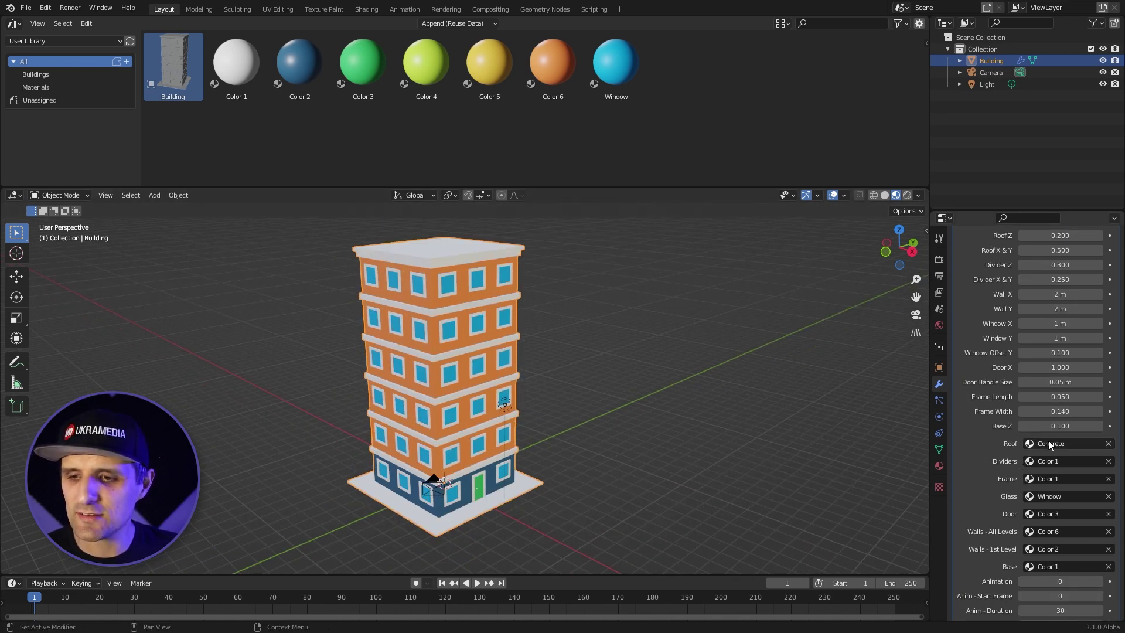
left_click(1058, 448)
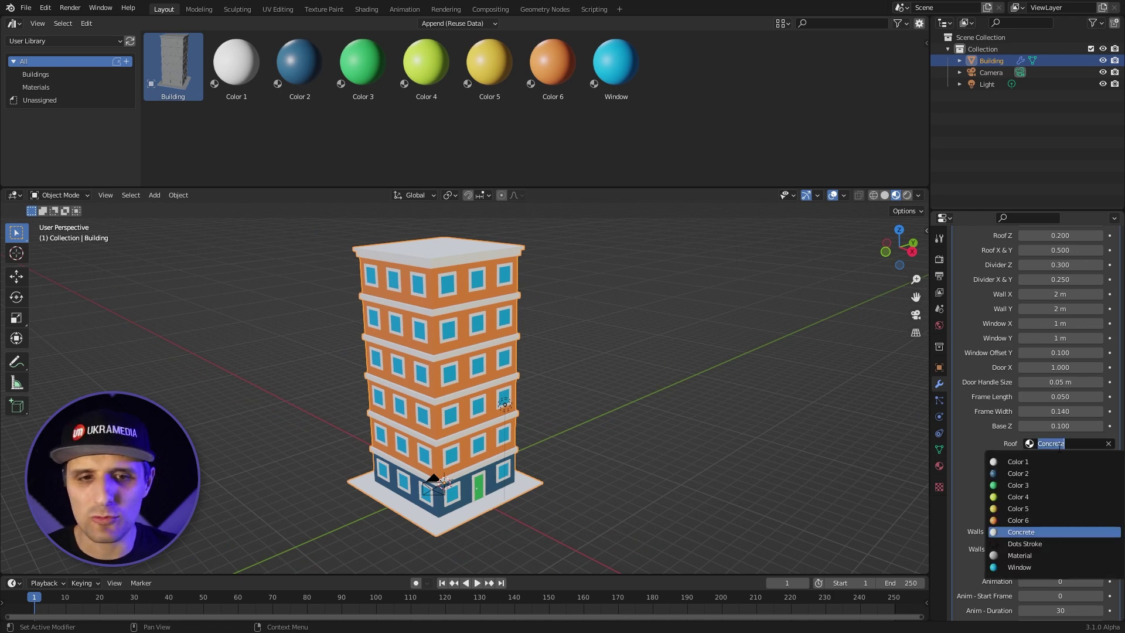
left_click(1046, 486)
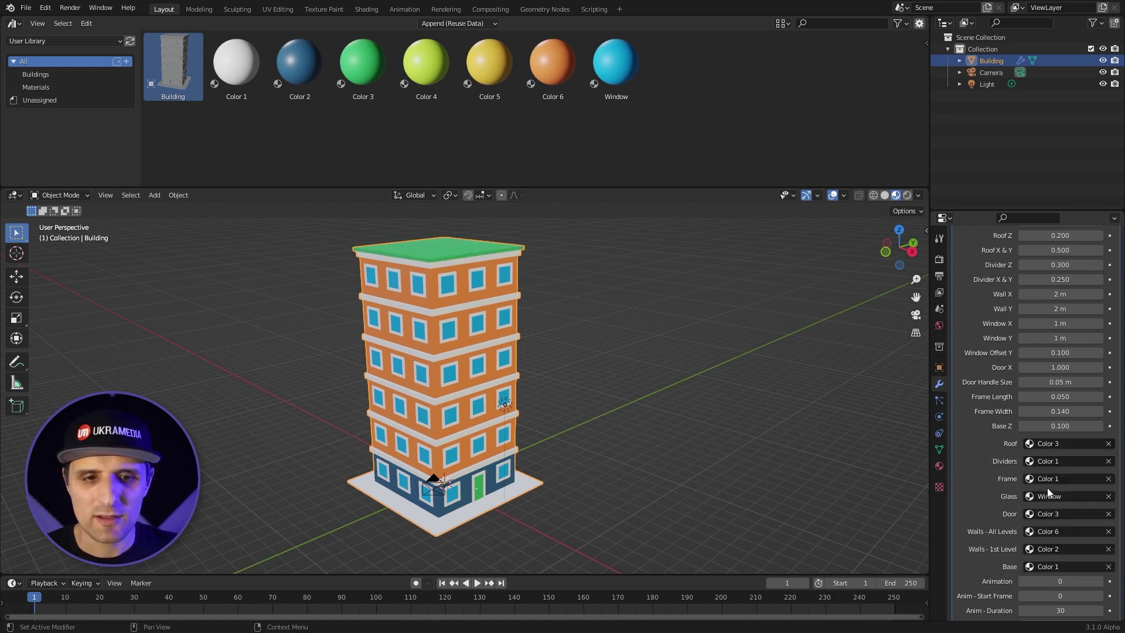
left_click(1071, 463)
left_click(1054, 524)
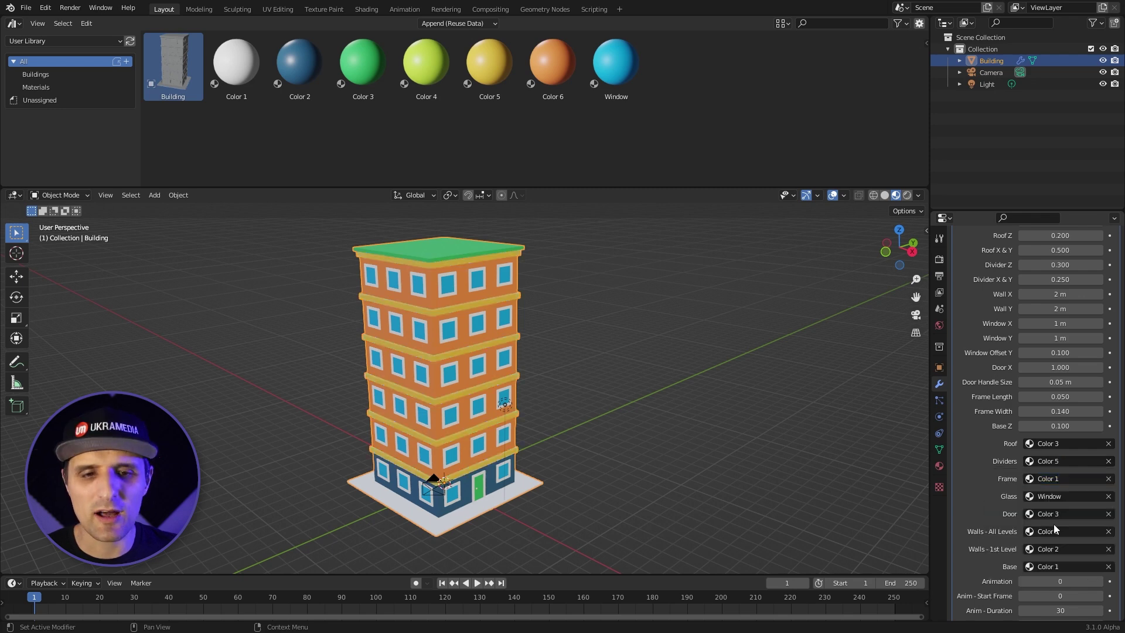
- Try Color 5 as the Frame material, and undo all the trial material changes
left_click(1037, 480)
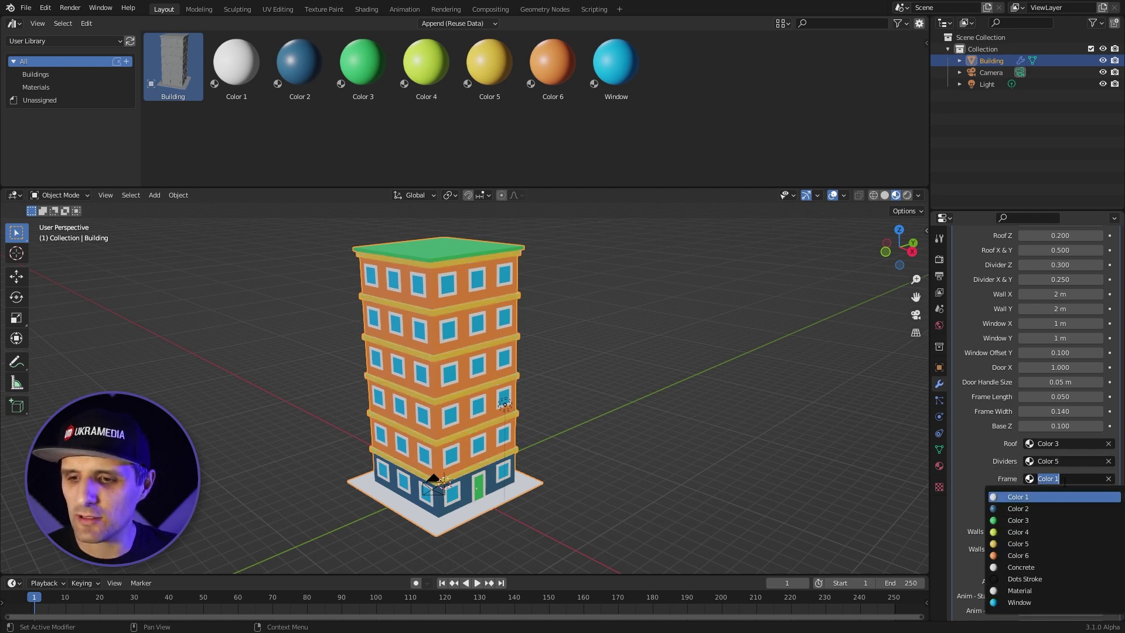
left_click(1046, 539)
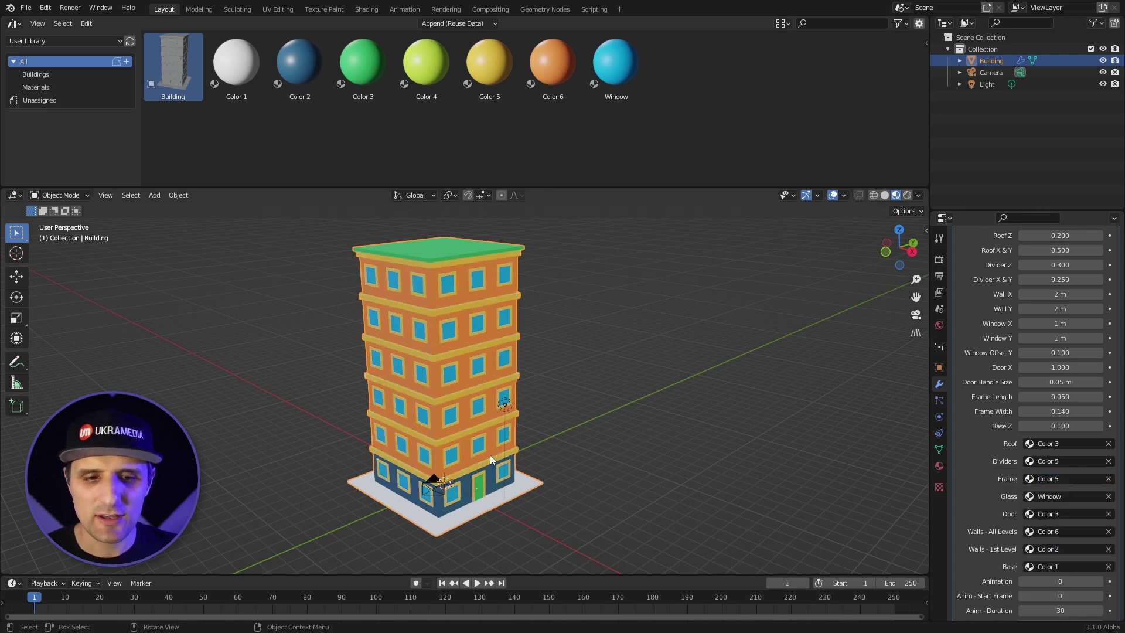
left_click(1062, 515)
left_click(1038, 481)
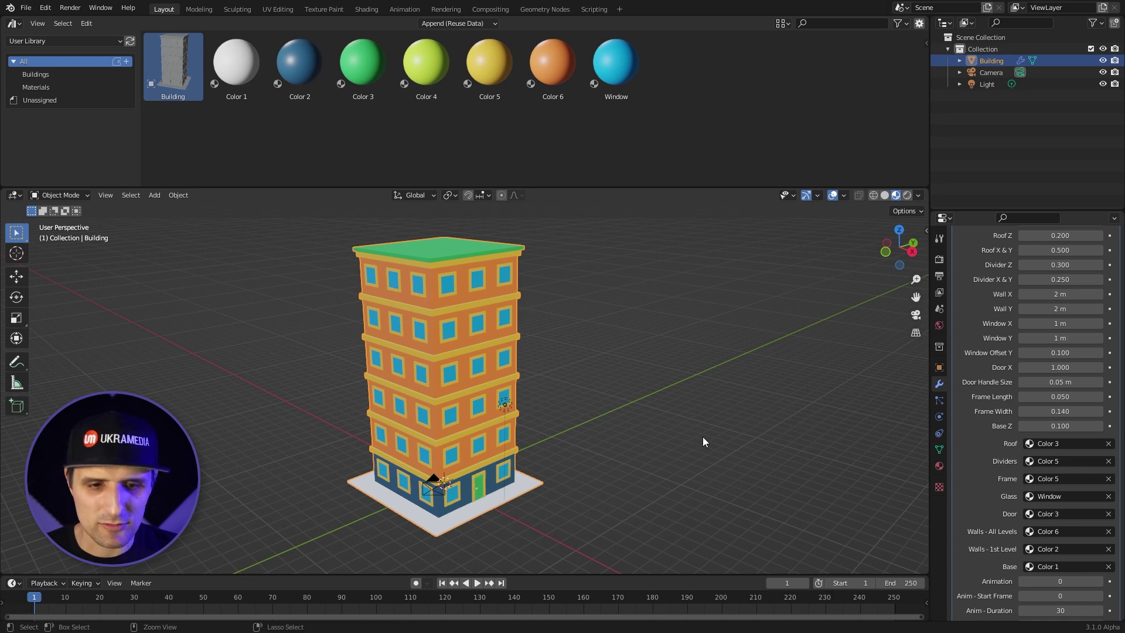
key("ctrl+z")
key("ctrl+z")
key("ctrl+z")
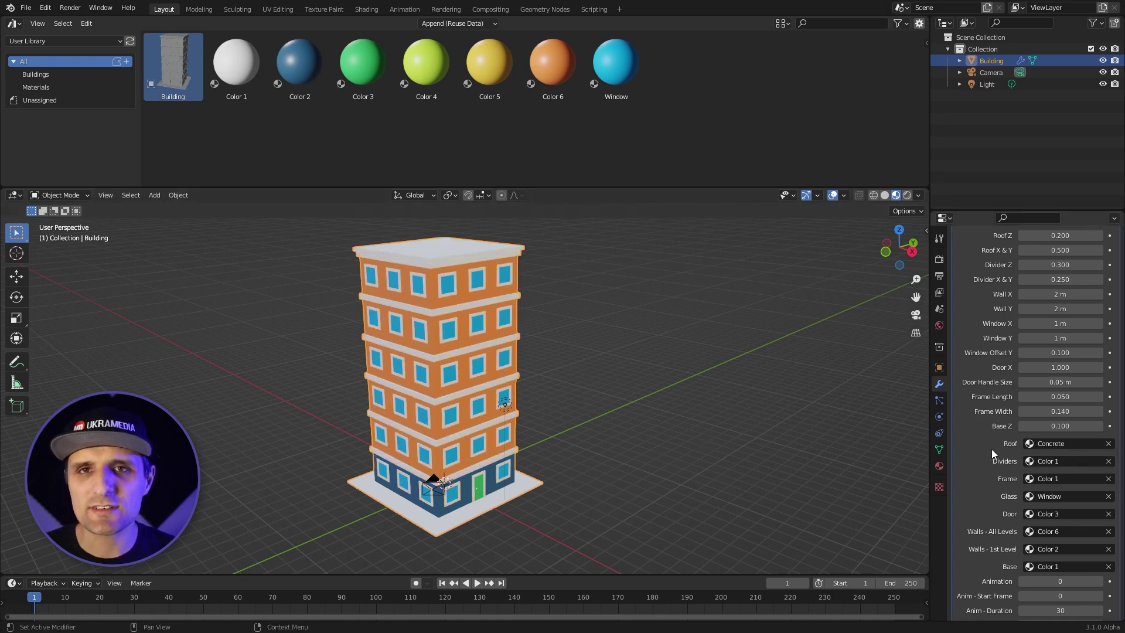
- Turn on the building's animation by setting Animation to 1, and play the timeline briefly
scroll(991, 449, "down", 7)
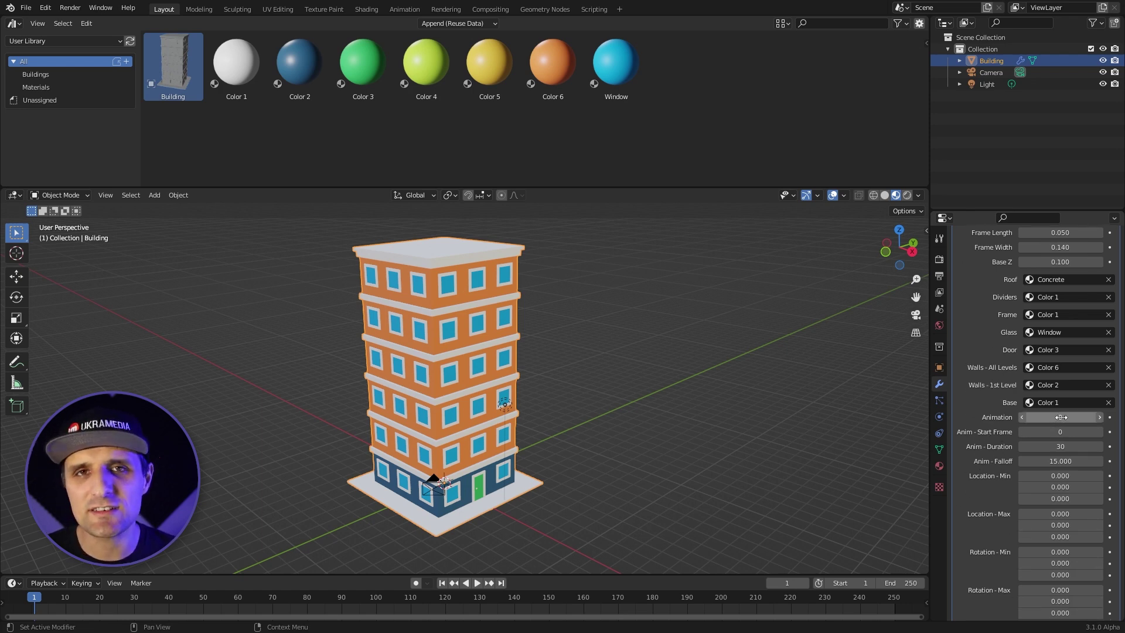
left_click_drag(1060, 417, 1054, 421)
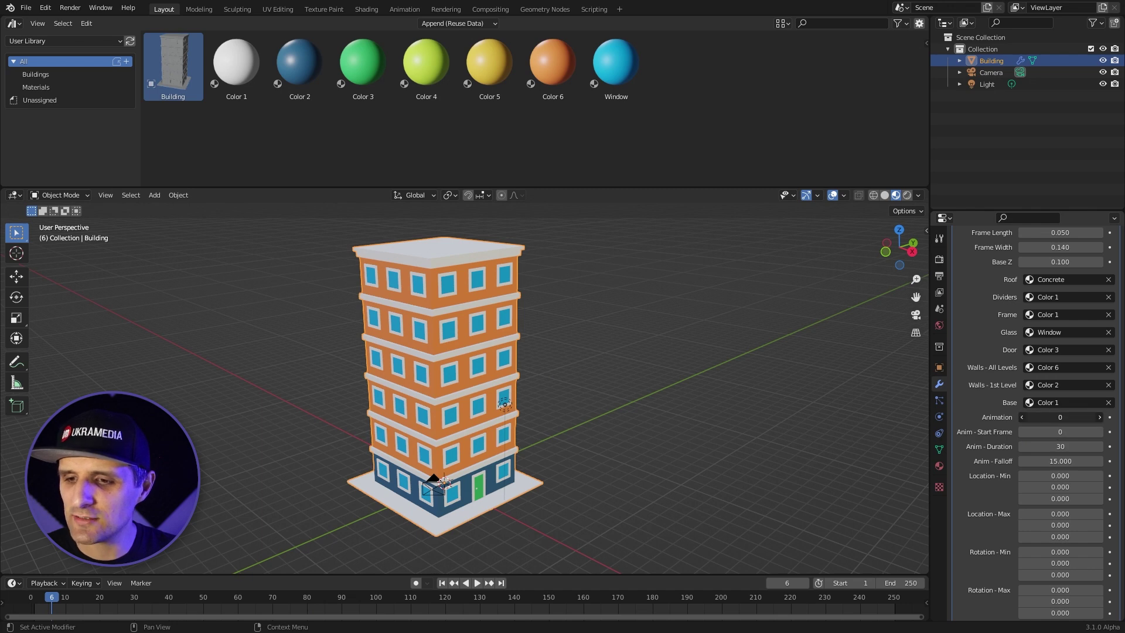
type("1")
key("Return")
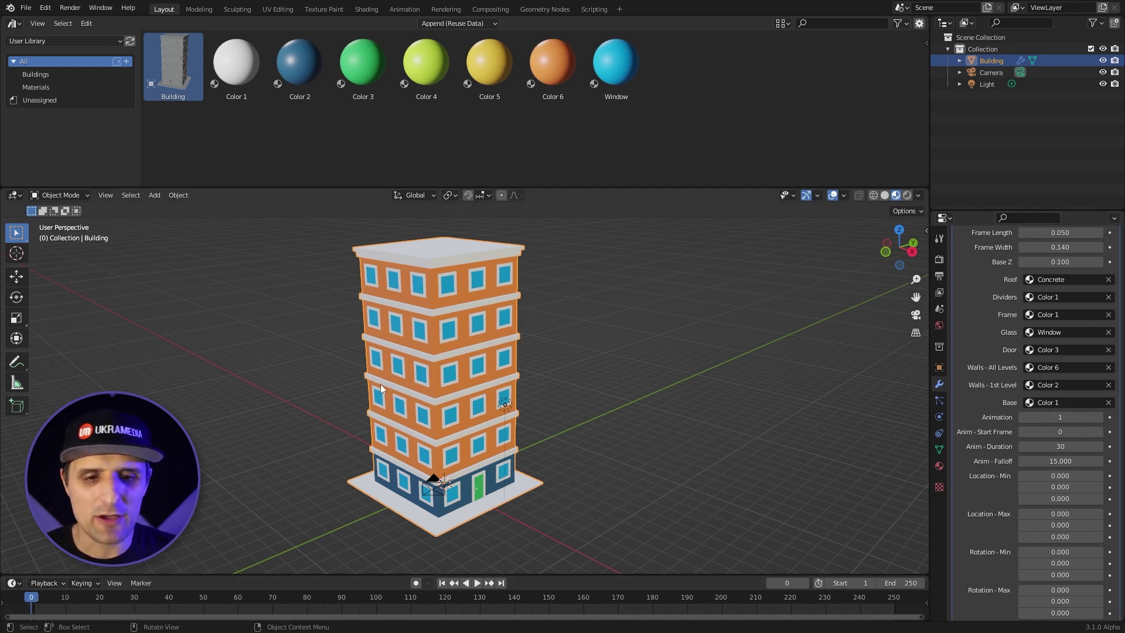
key("space")
key("space")
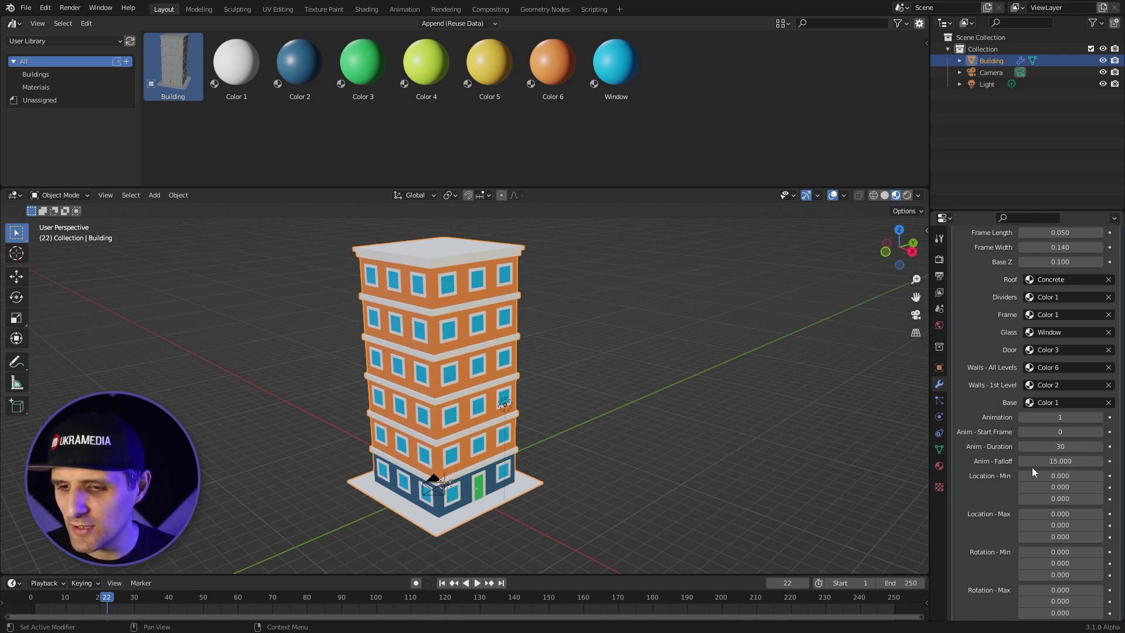
- Set the modifier's Scale - Min to 0 on X, Y and Z
scroll(993, 498, "down", 4)
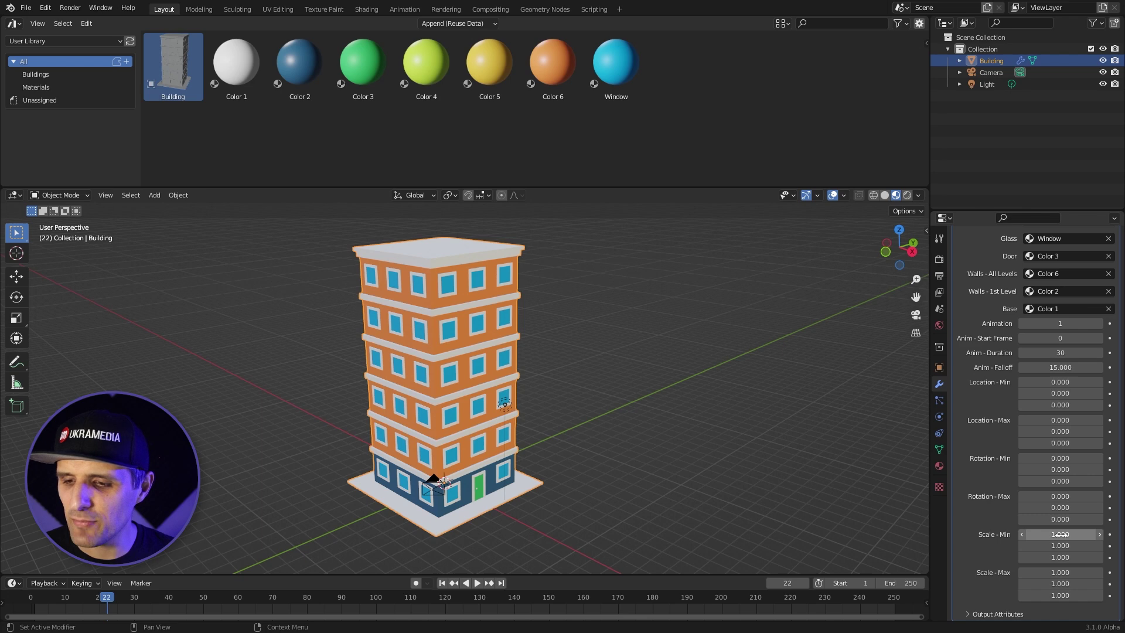
double_click(1061, 535)
type("0")
key("Tab")
type("0")
key("Tab")
type("0")
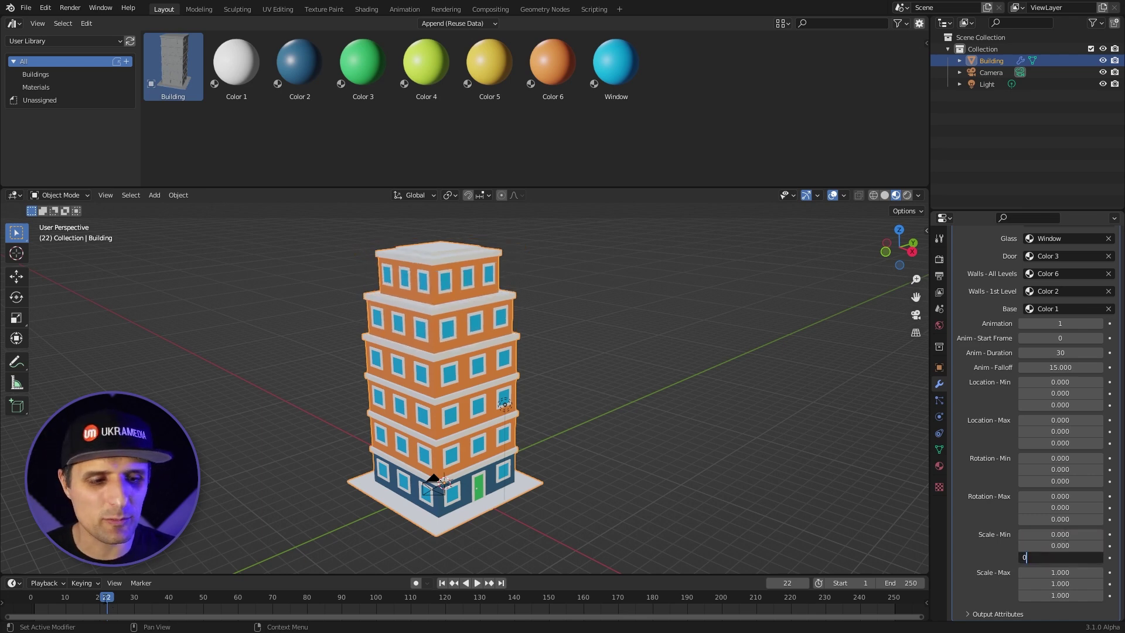
key("Return")
- Preview the building's scale animation by playing it from the start of the timeline
key("shift+Left")
key("space")
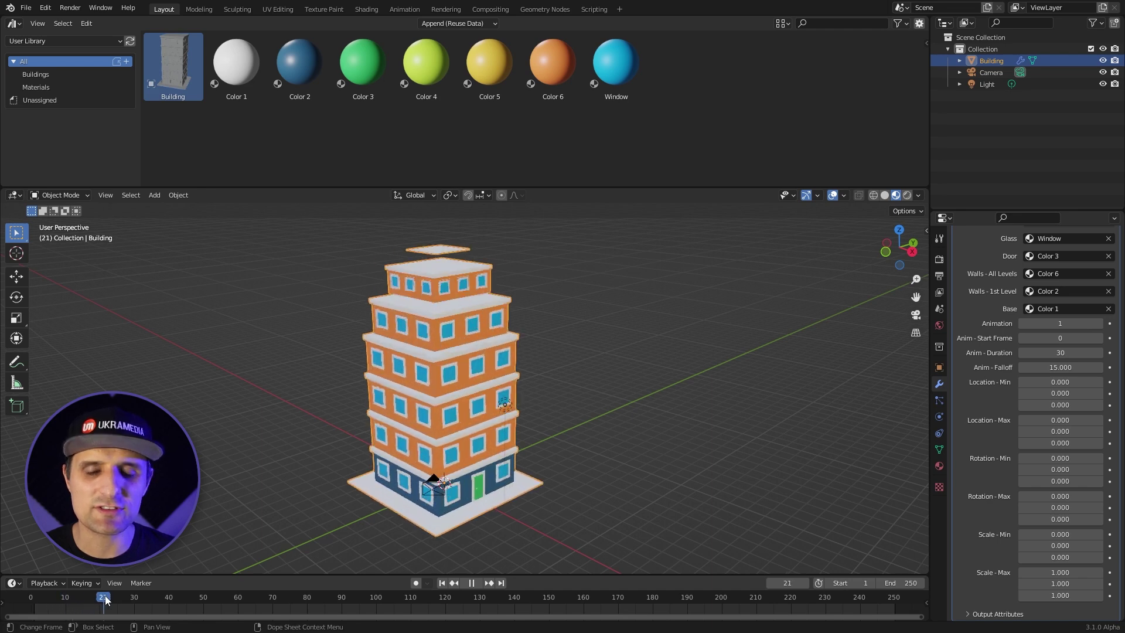
key("Escape")
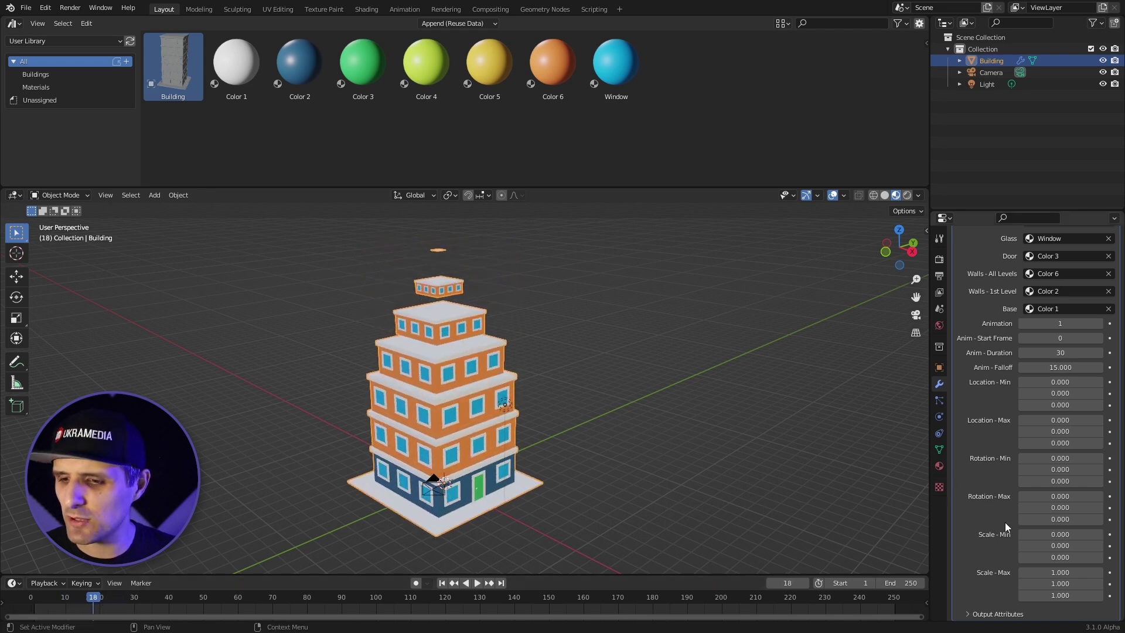
- Set the Z component of Scale - Min to 5
left_click(1064, 557)
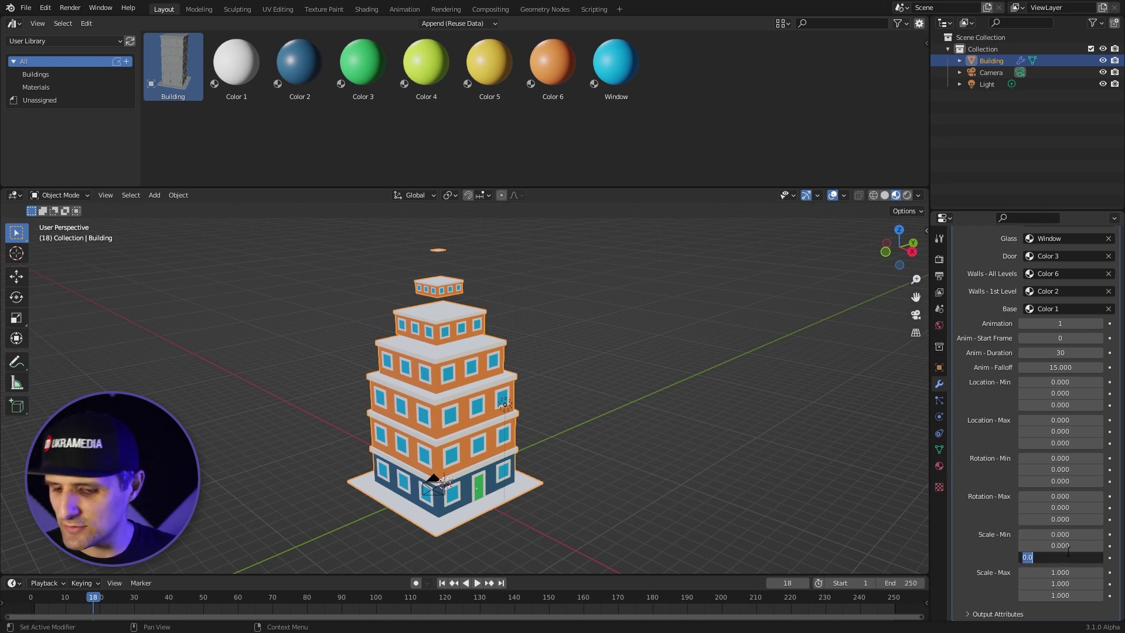
type("5")
key("Return")
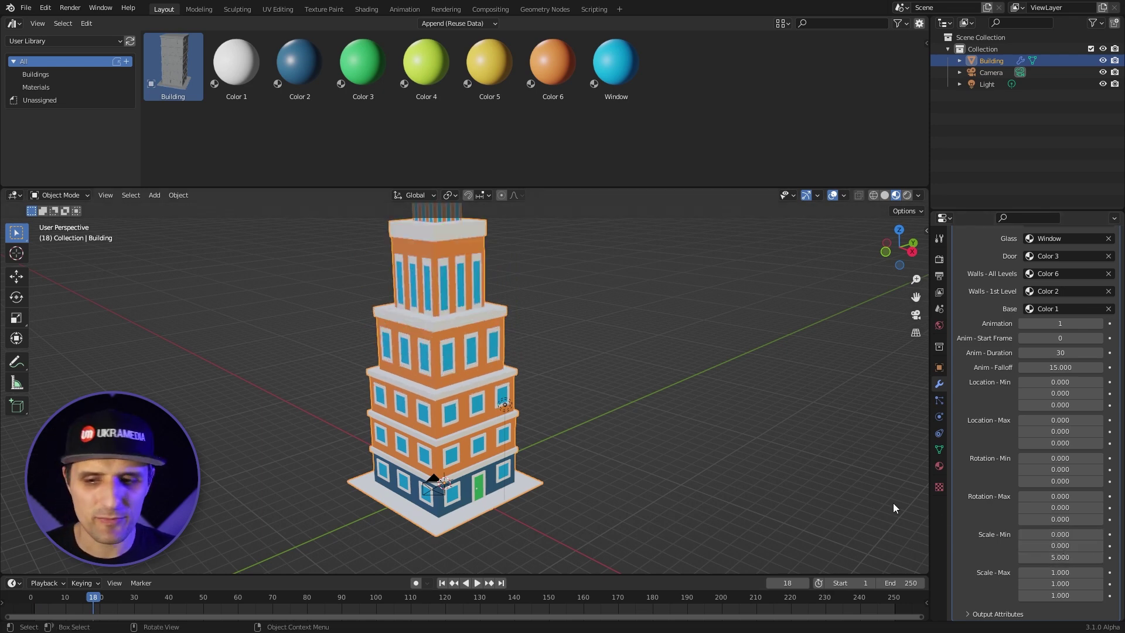
- Set the Y and Z components of Scale - Min to 4, and return Y to 0
left_click_drag(1061, 546, 1061, 557)
type("4")
key("Return")
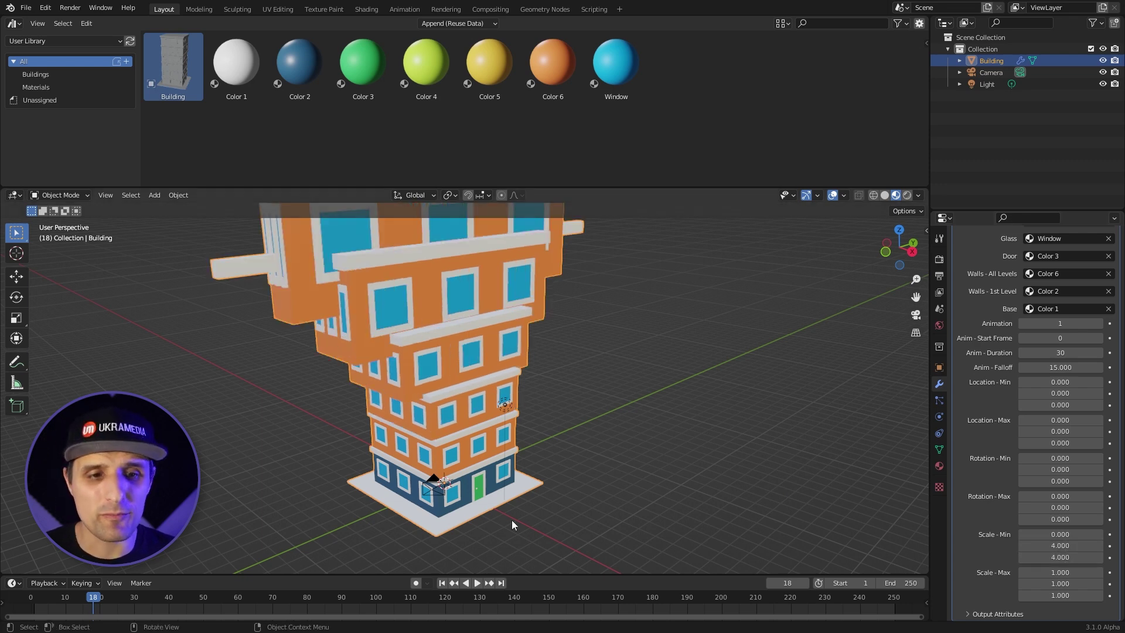
left_click(1053, 546)
type("0")
key("Return")
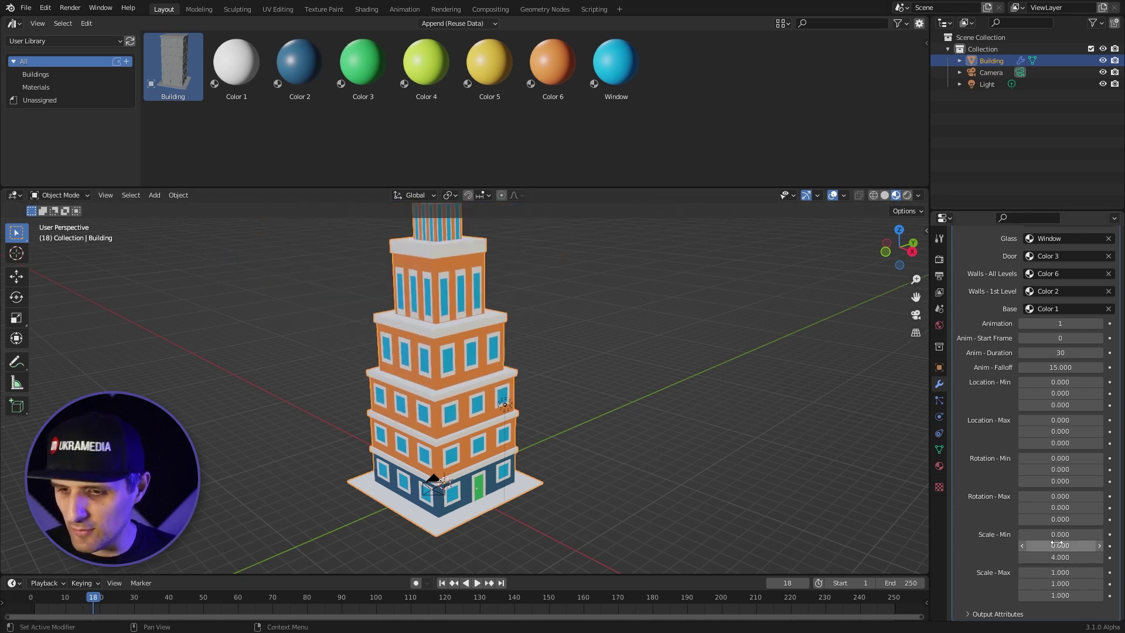
- Step the timeline back to frame 0 and play the building's stretched scale animation
key("Left")
key("Left")
key("Left")
key("Left")
key("Left")
key("Left")
key("Left")
key("Left")
key("Left")
key("Left")
key("Left")
key("Left")
key("Left")
key("Left")
key("Left")
key("Left")
key("Left")
key("Left")
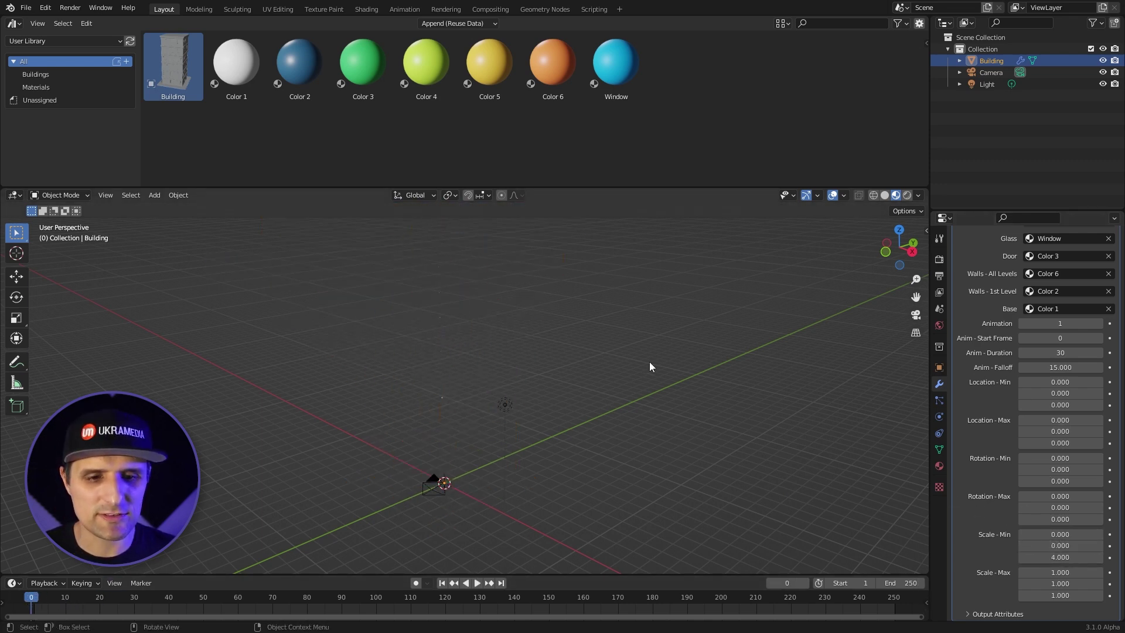
key("space")
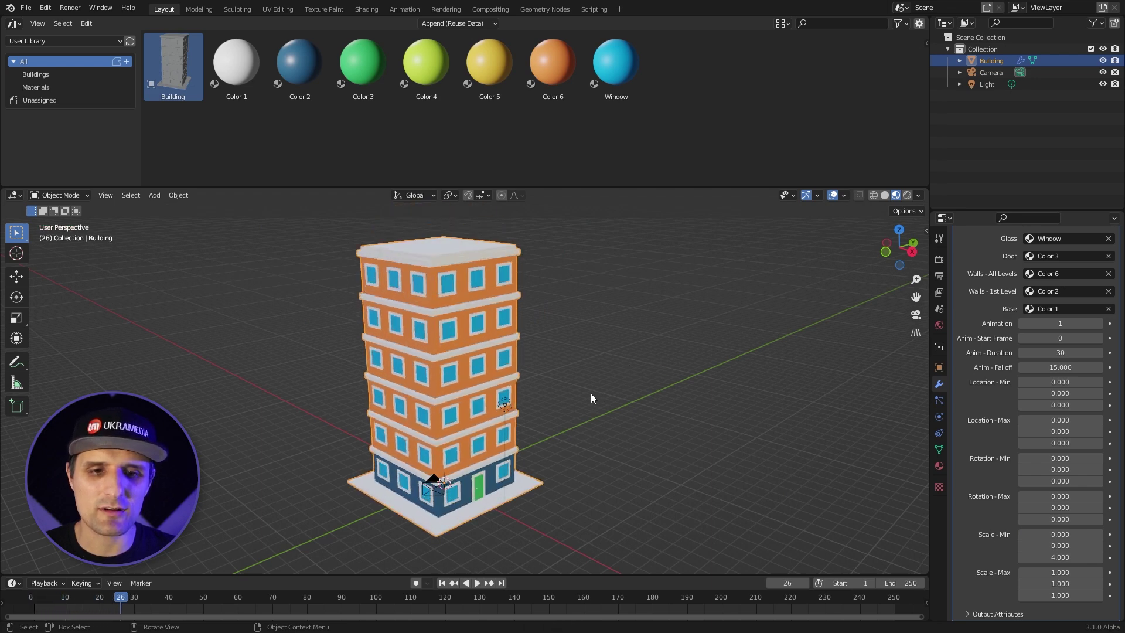
- Replay the scale animation from a lower viewing angle and scrub the timeline to frame 16
middle_click_drag(591, 398, 575, 375)
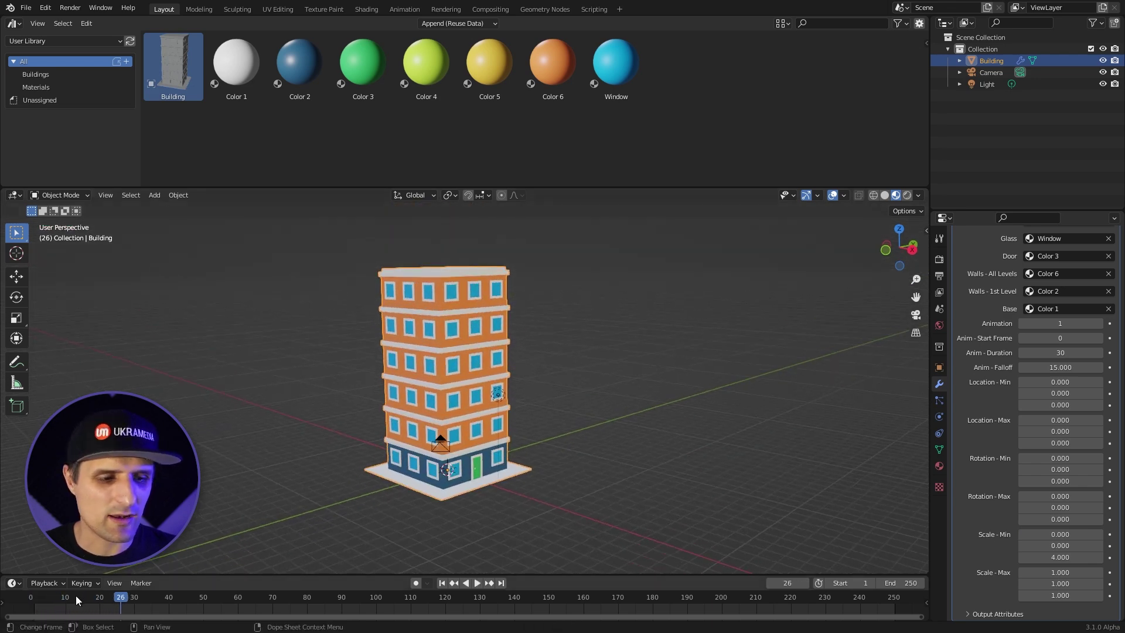
key("shift+Left")
key("space")
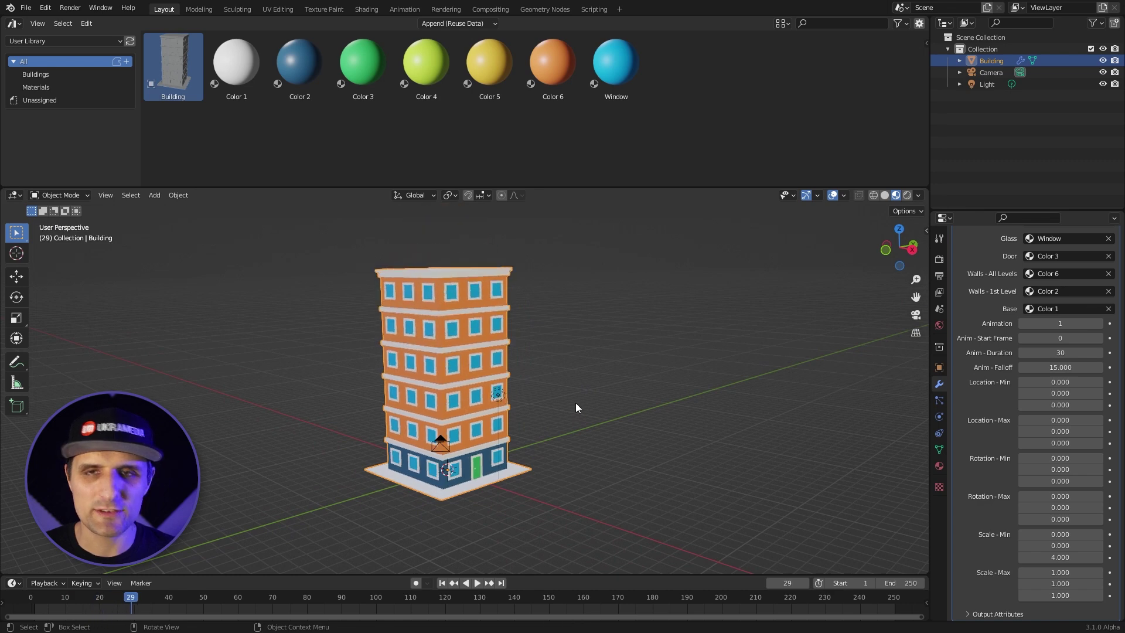
key("space")
left_click(92, 603)
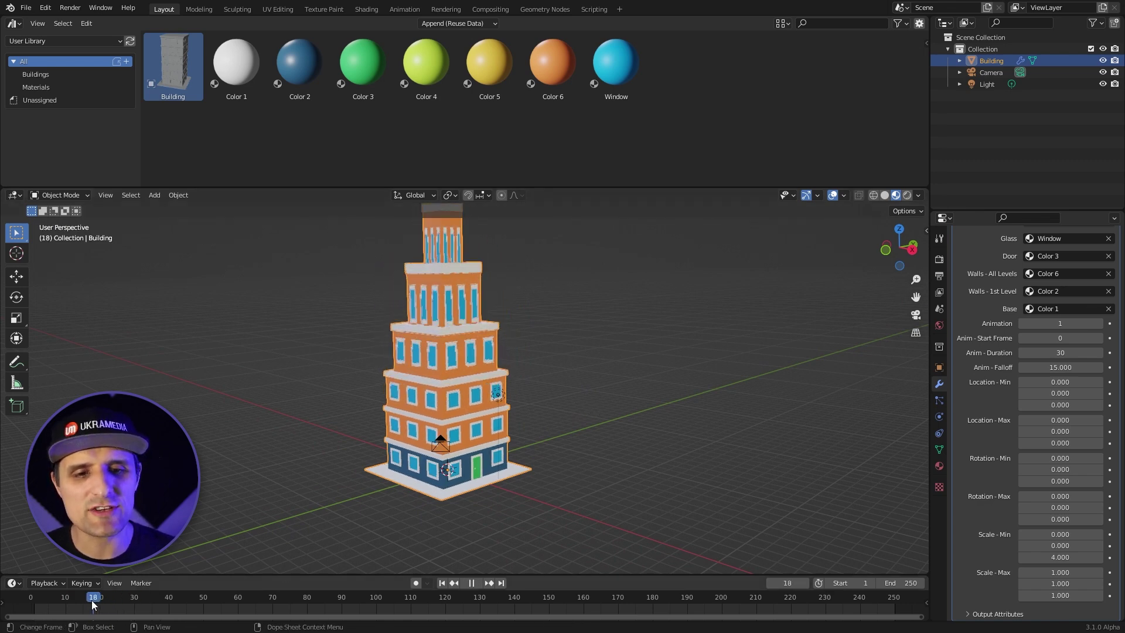
left_click_drag(93, 604, 85, 604)
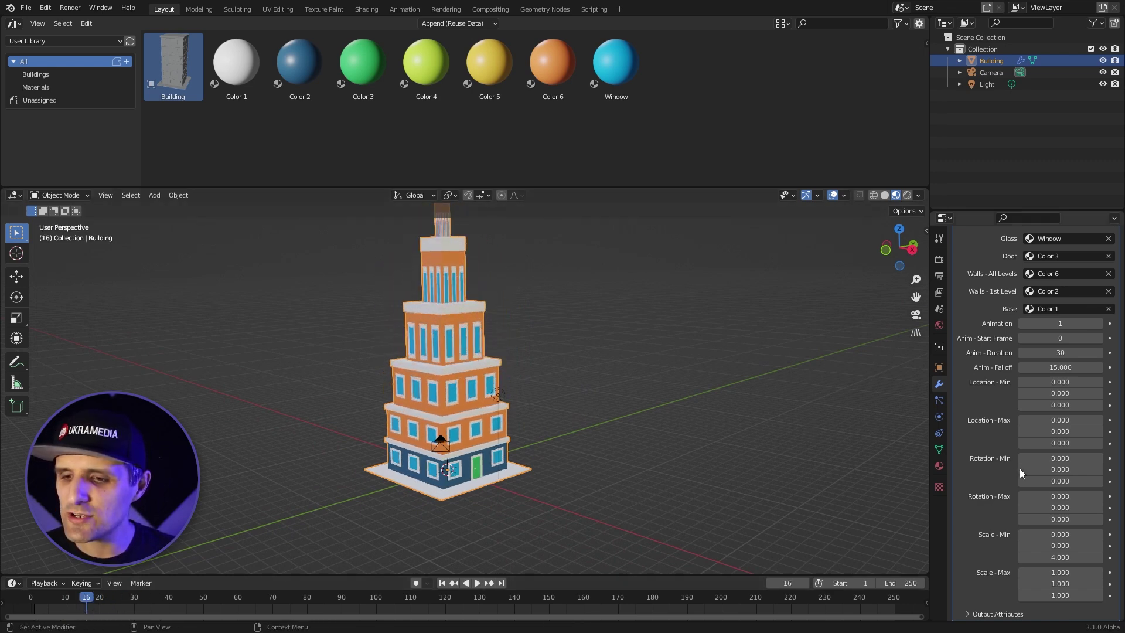
- Set the Z component of Rotation - Min to 90 and preview the building's animation from near the start
left_click(1090, 482)
type("90")
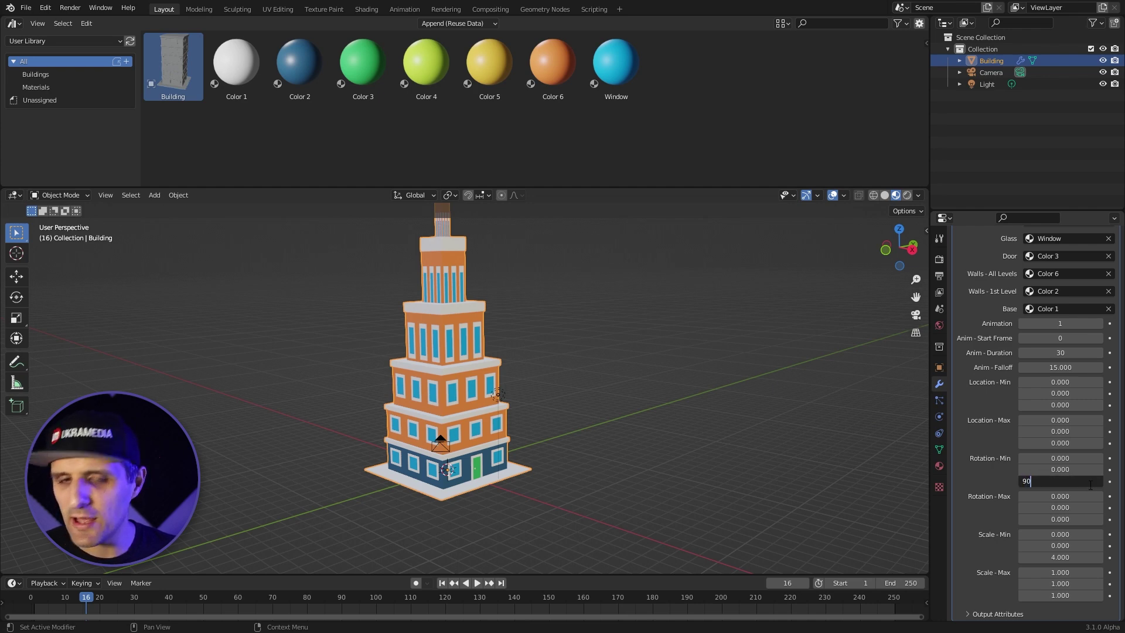
key("Return")
left_click(57, 598)
key("space")
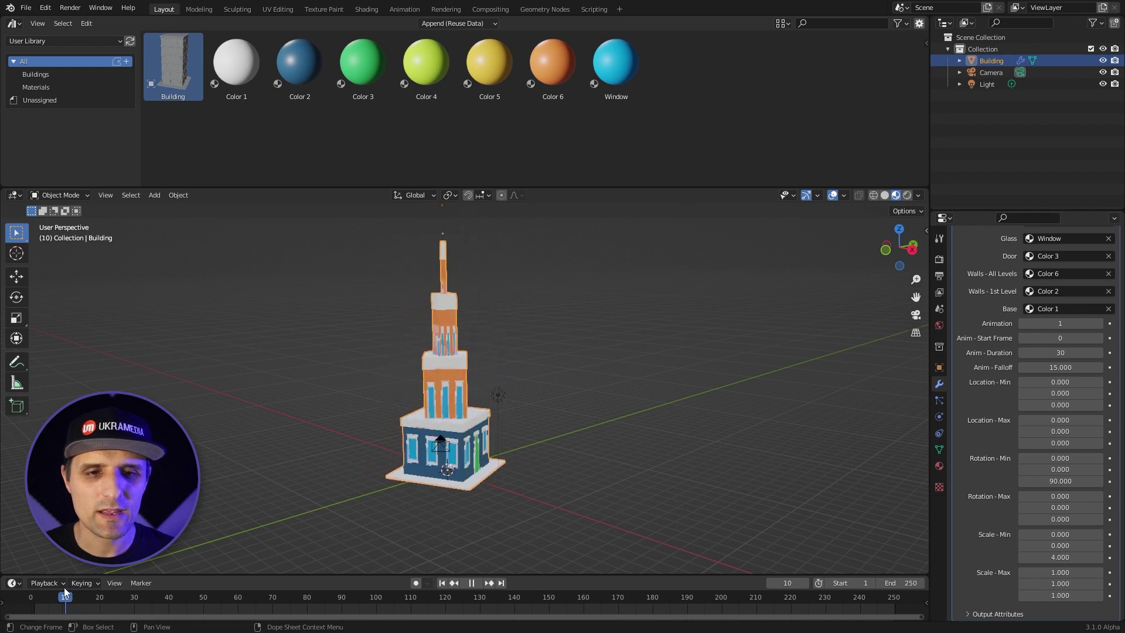
key("space")
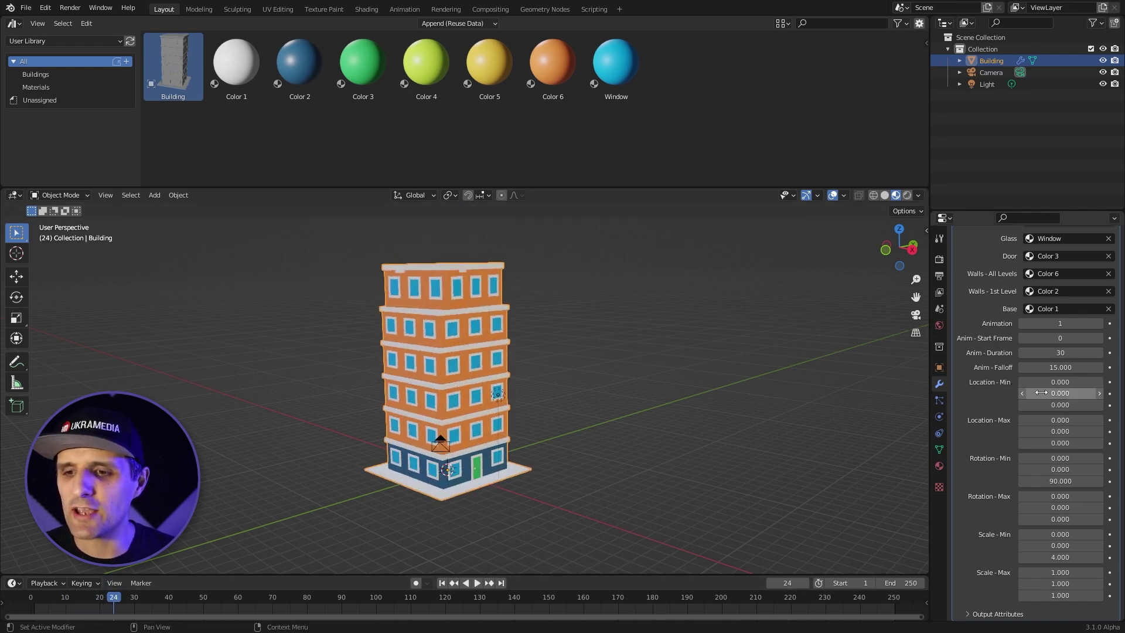
- Raise the Z component of Location - Min to 14.110 and preview the building's animation from the first frames
left_click_drag(1042, 405, 1111, 405)
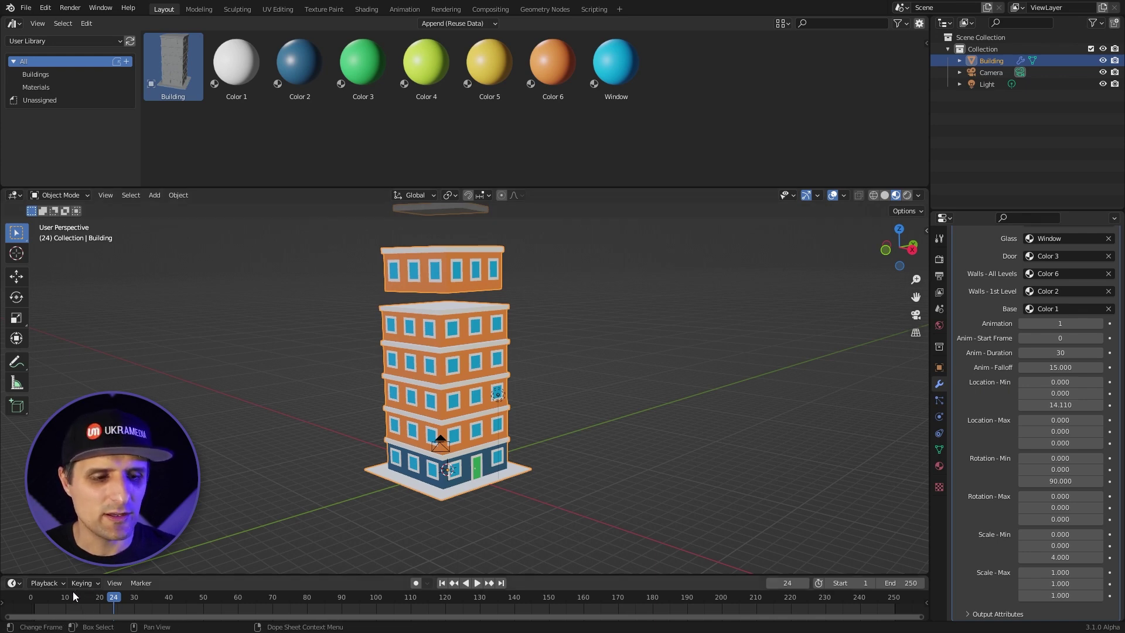
left_click_drag(73, 592, 35, 599)
key("space")
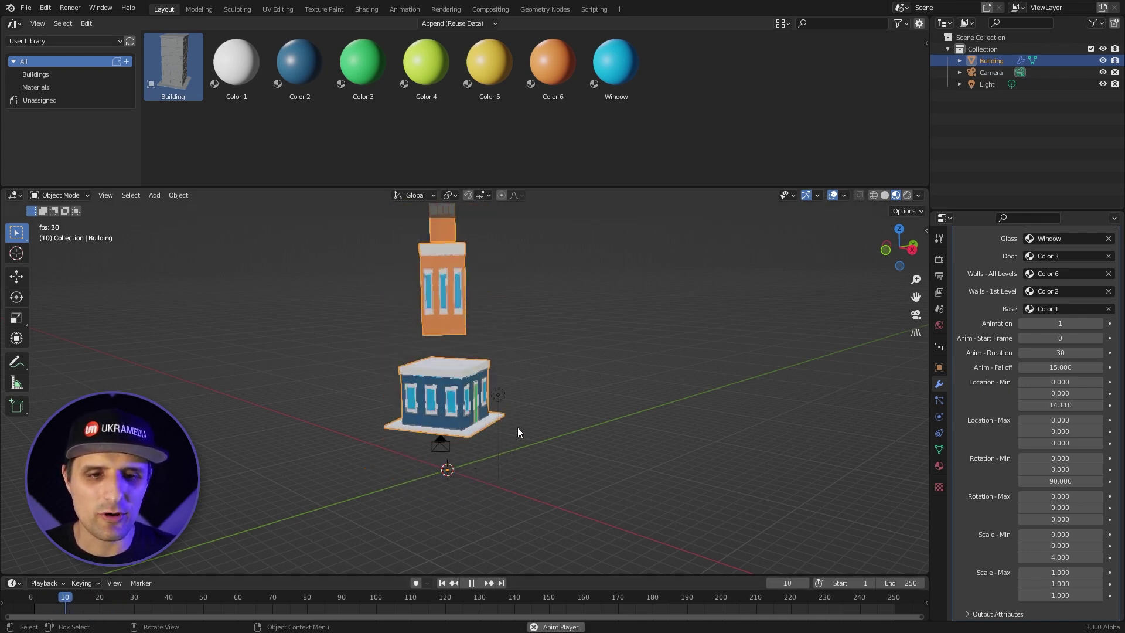
key("space")
left_click(44, 597)
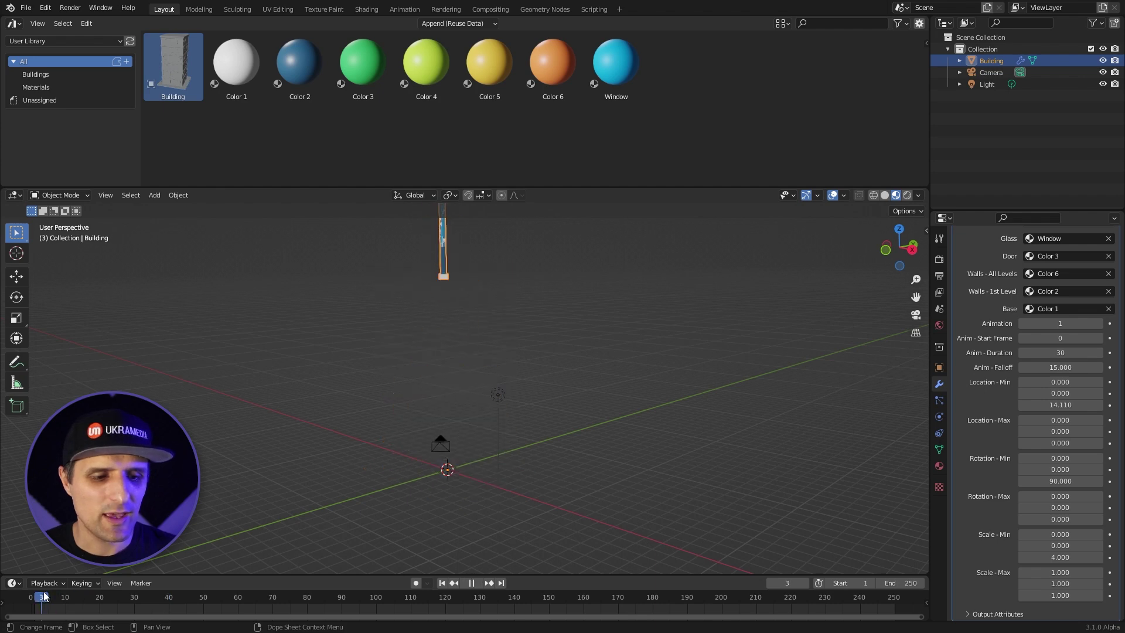
key("space")
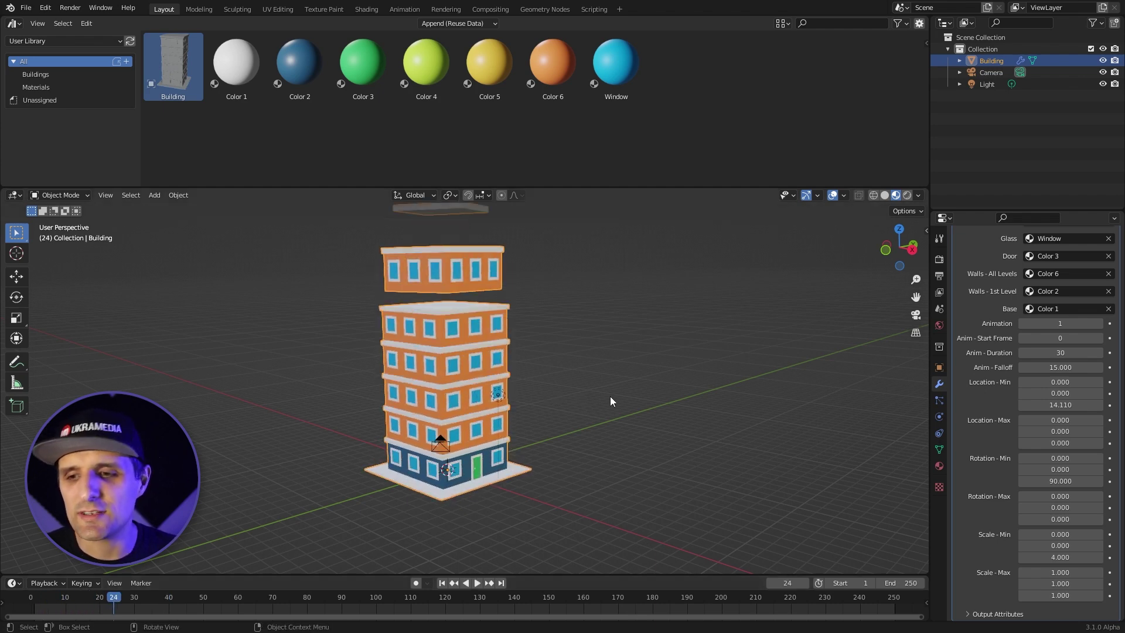
- Turn off the building's animation by setting Animation to 0, and move the timeline to frame 49
left_click_drag(1049, 326, 1032, 328)
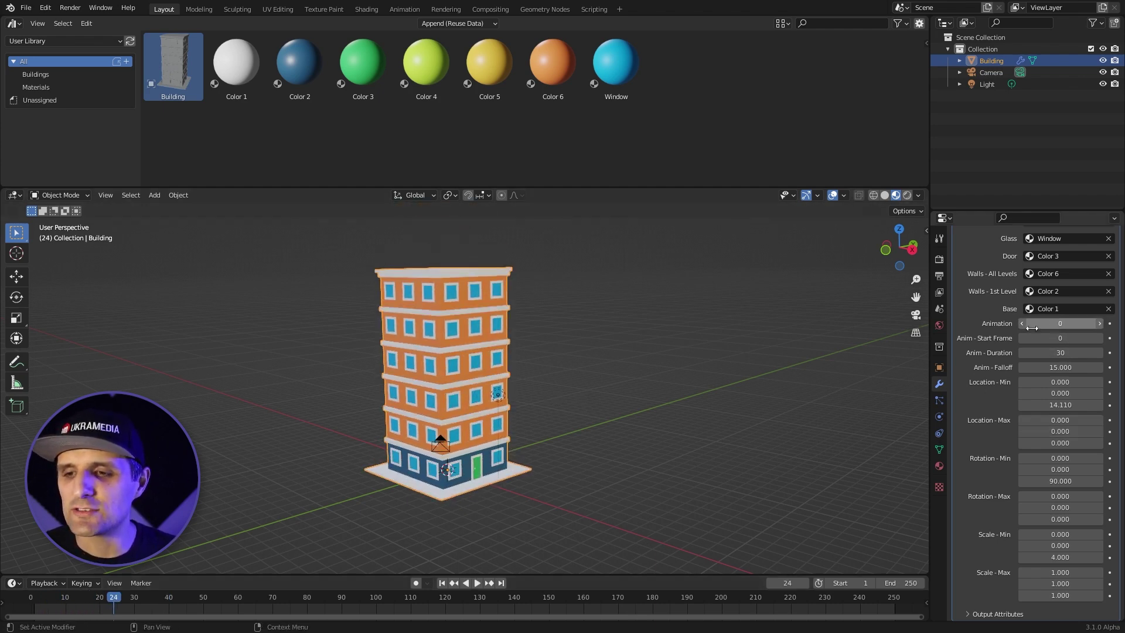
left_click(200, 597)
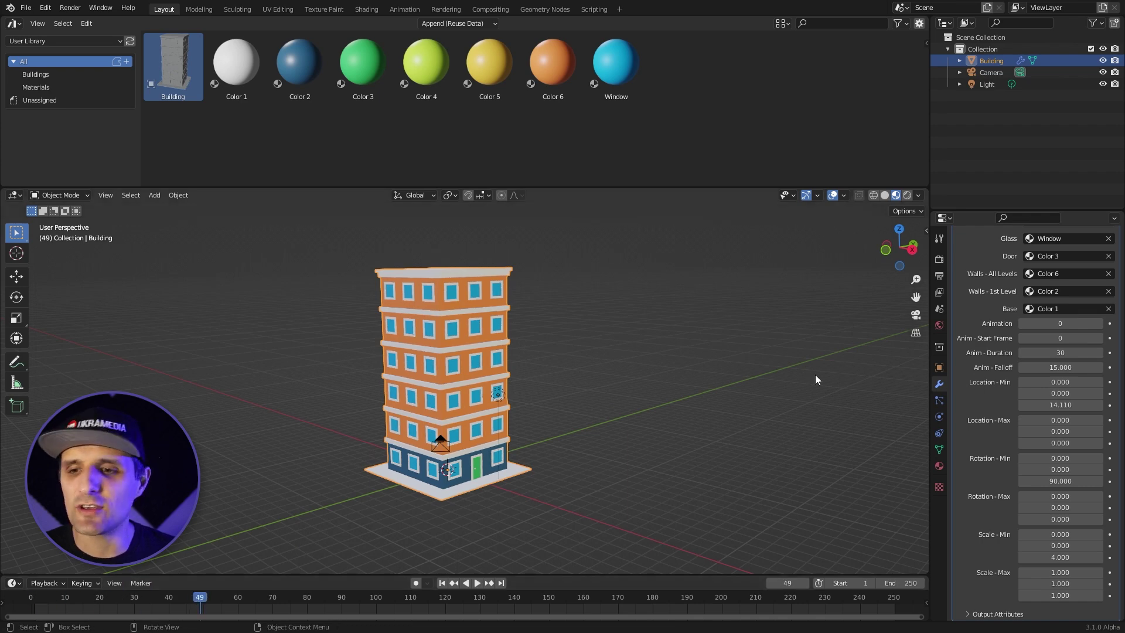
scroll(997, 457, "down", 1)
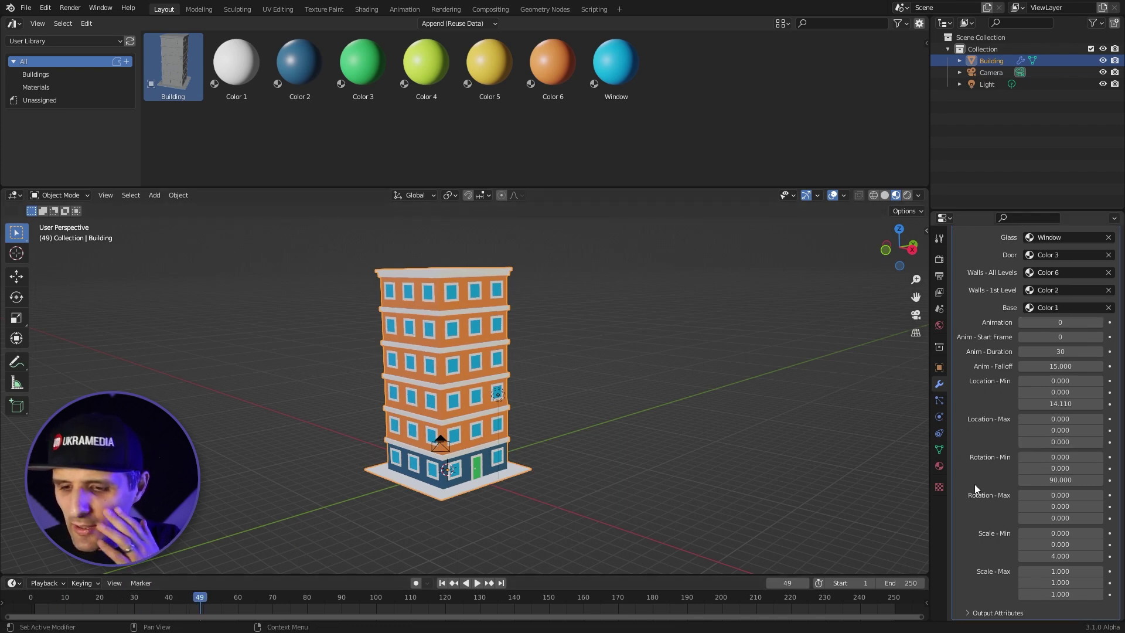
scroll(987, 435, "up", 8)
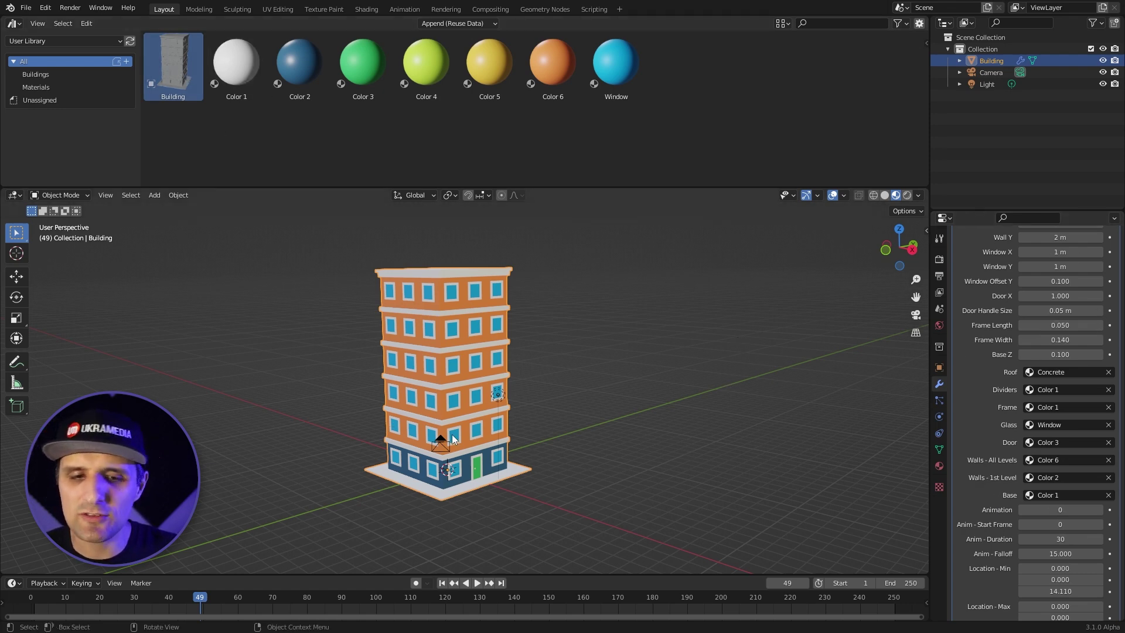
- Place two more Building assets on the ground behind the first building and add a cube mesh
left_click_drag(173, 64, 687, 360)
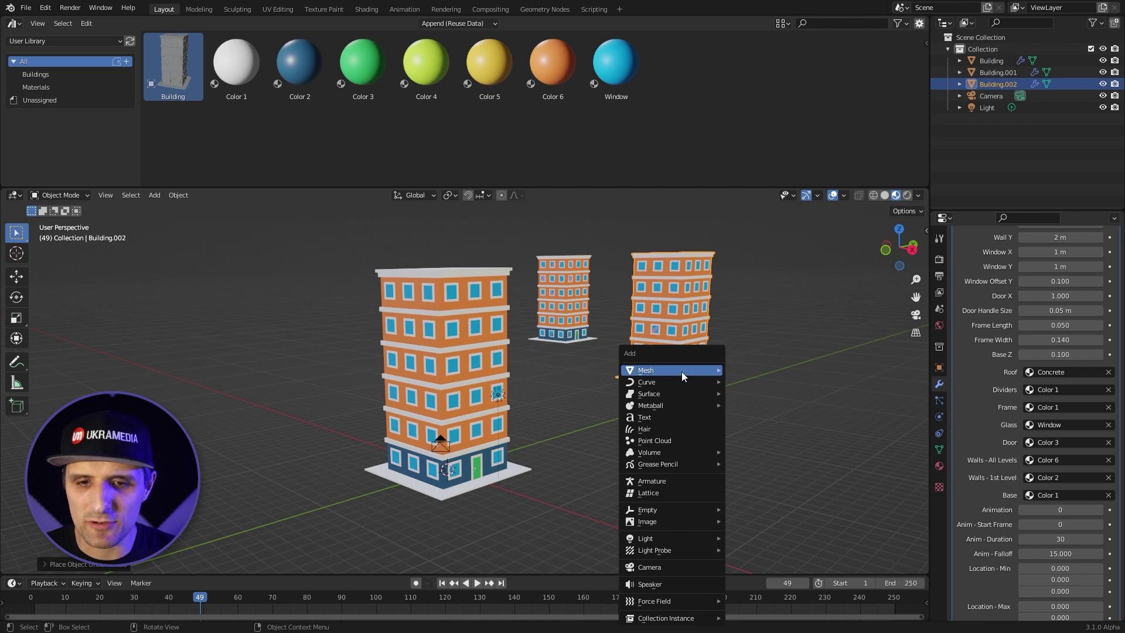
mouse_move(698, 372)
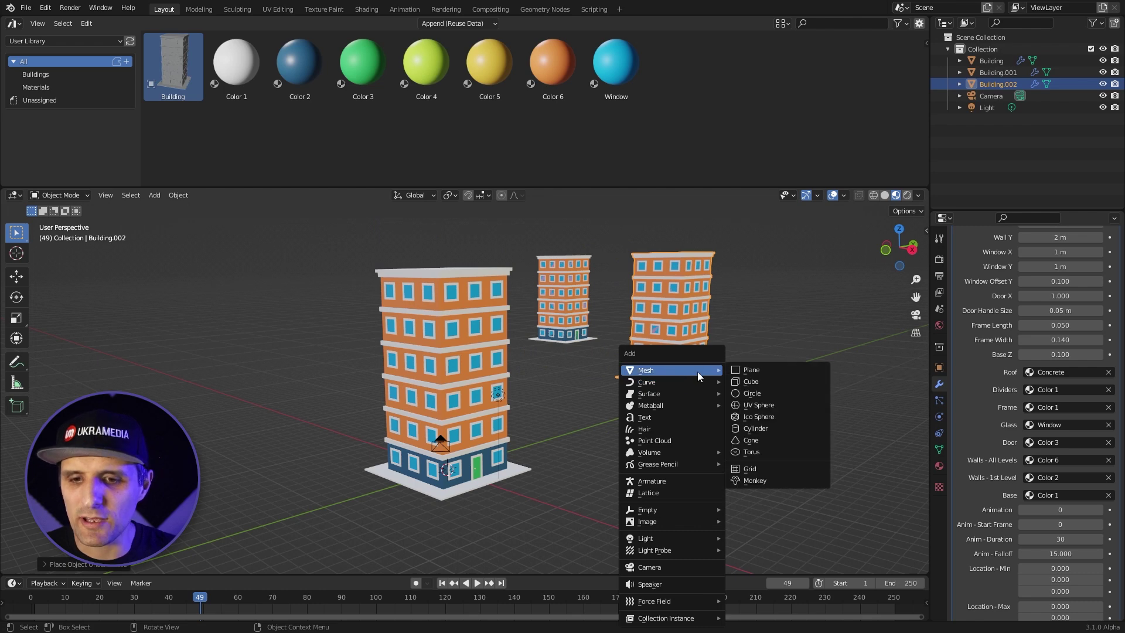
left_click(762, 381)
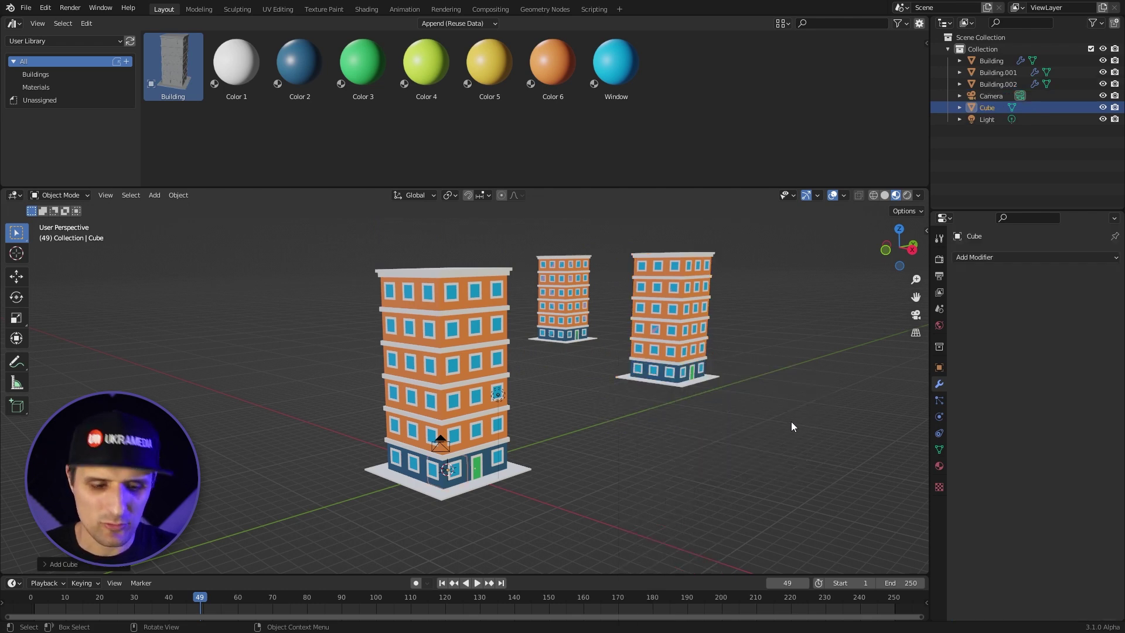
- Scale the cube up until it encloses the lower floors of the first building
key("s")
left_click(635, 434)
key("s")
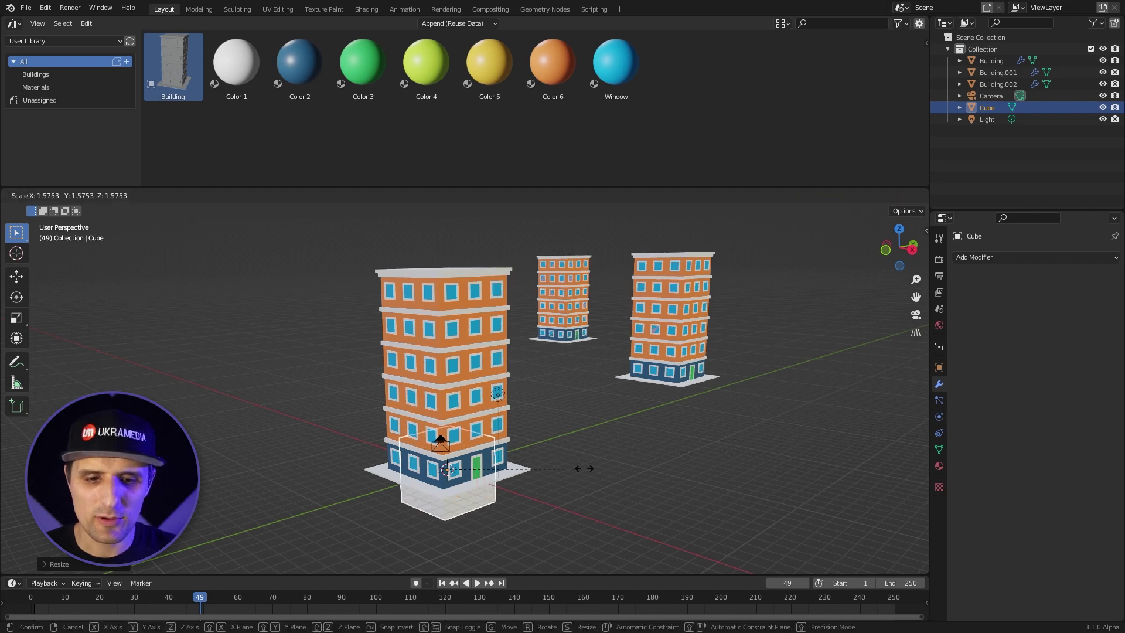
left_click(56, 410)
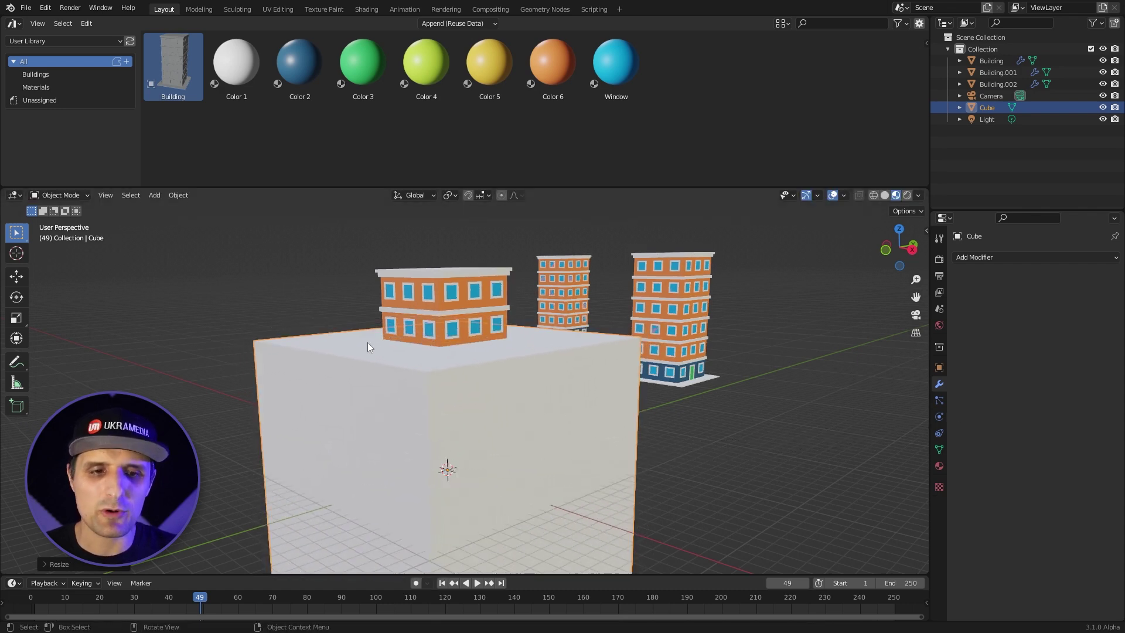
- Place another Building asset on the cube's top face and scale it down to about 0.69
scroll(368, 347, "down", 4)
left_click_drag(186, 97, 378, 364)
key("s")
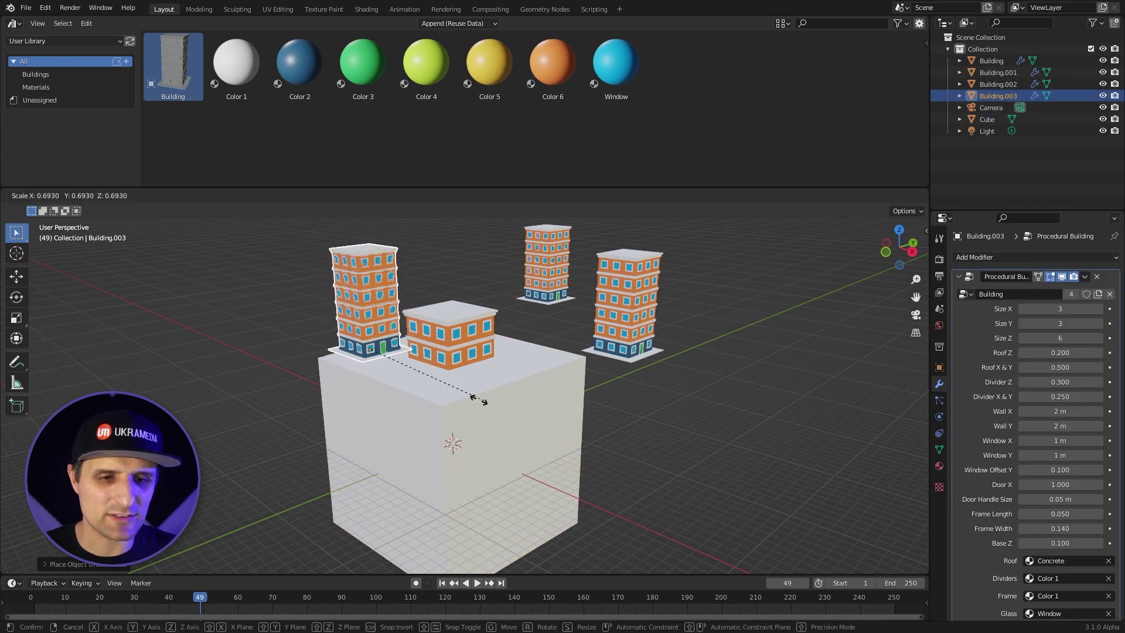
left_click(479, 400)
middle_click_drag(485, 410, 528, 406)
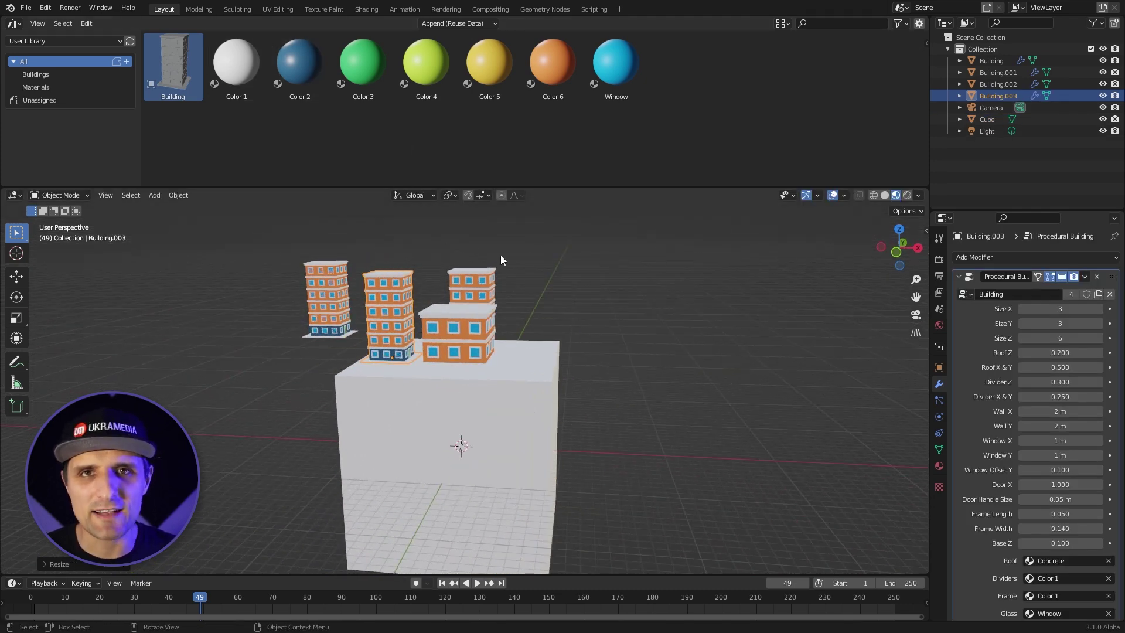
- Undo the added cube and extra buildings so only the original building remains
key("ctrl+z")
key("ctrl+z")
key("ctrl+z")
key("ctrl+z")
key("ctrl+z")
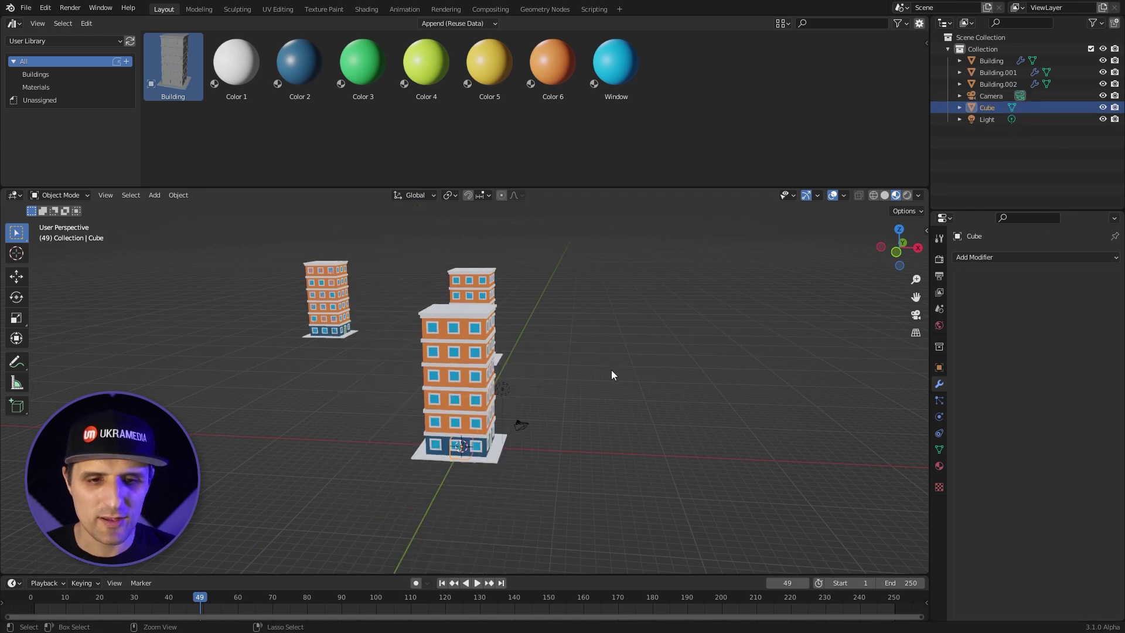
middle_click_drag(621, 394, 536, 398)
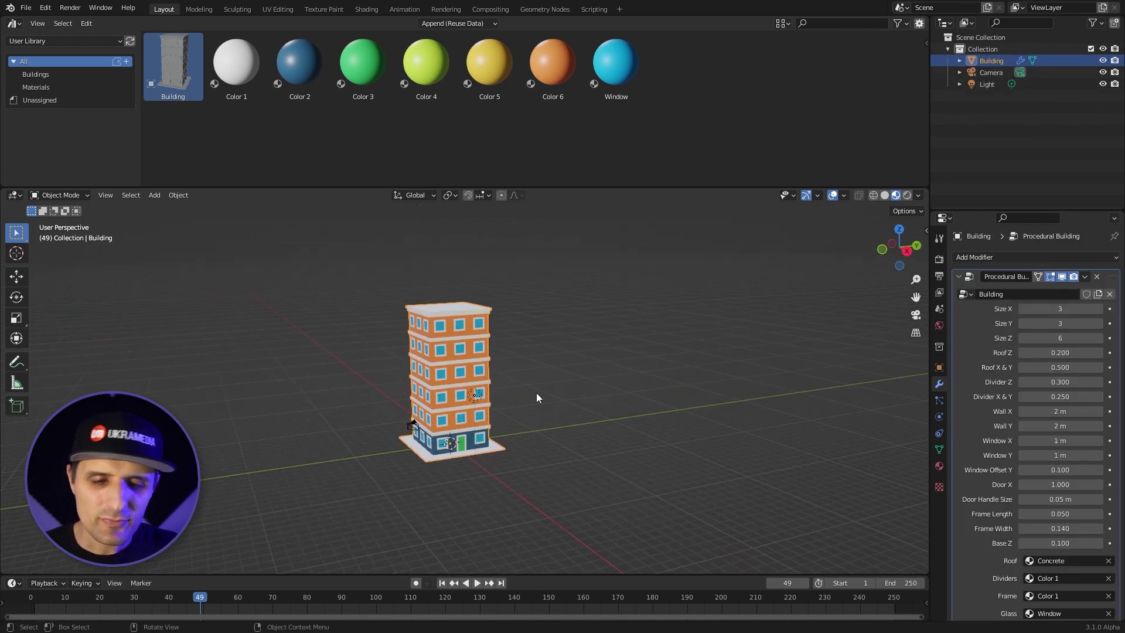
- Switch to the Geometry Nodes workspace and show the whole building in Material Preview shading
left_click(544, 10)
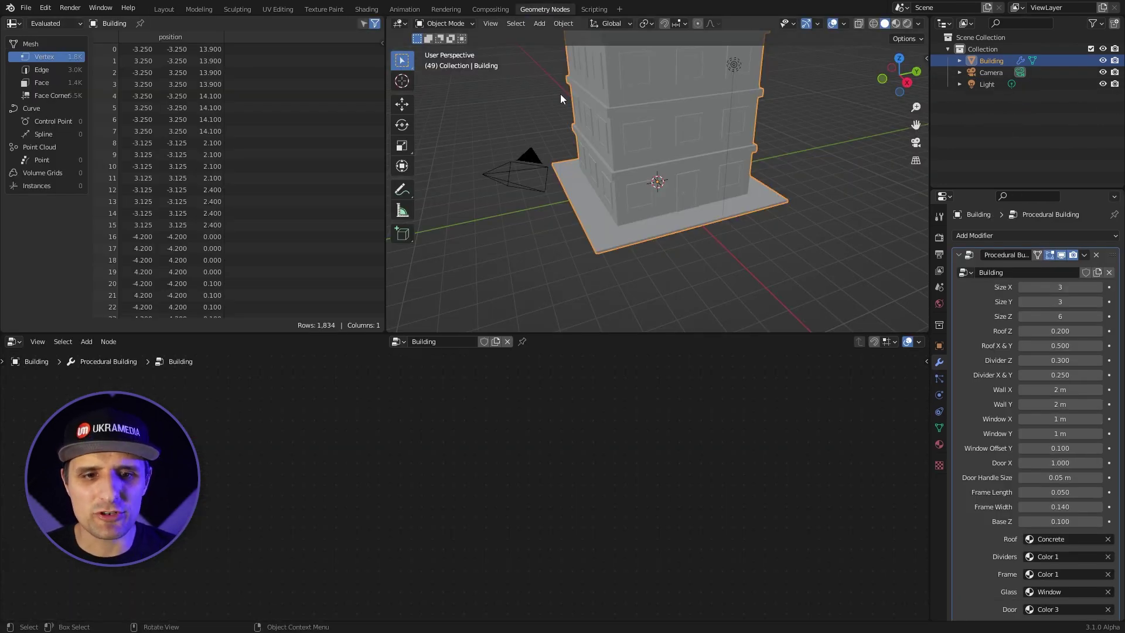
key("z")
left_click(655, 278)
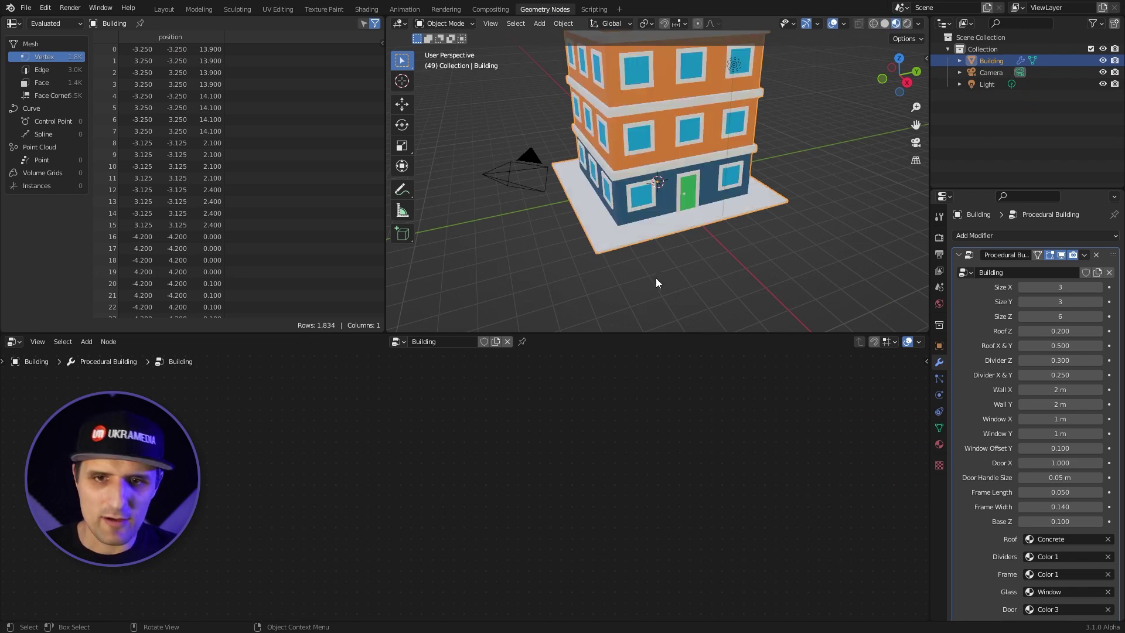
middle_click_drag(655, 278, 659, 228)
scroll(659, 227, "down", 5)
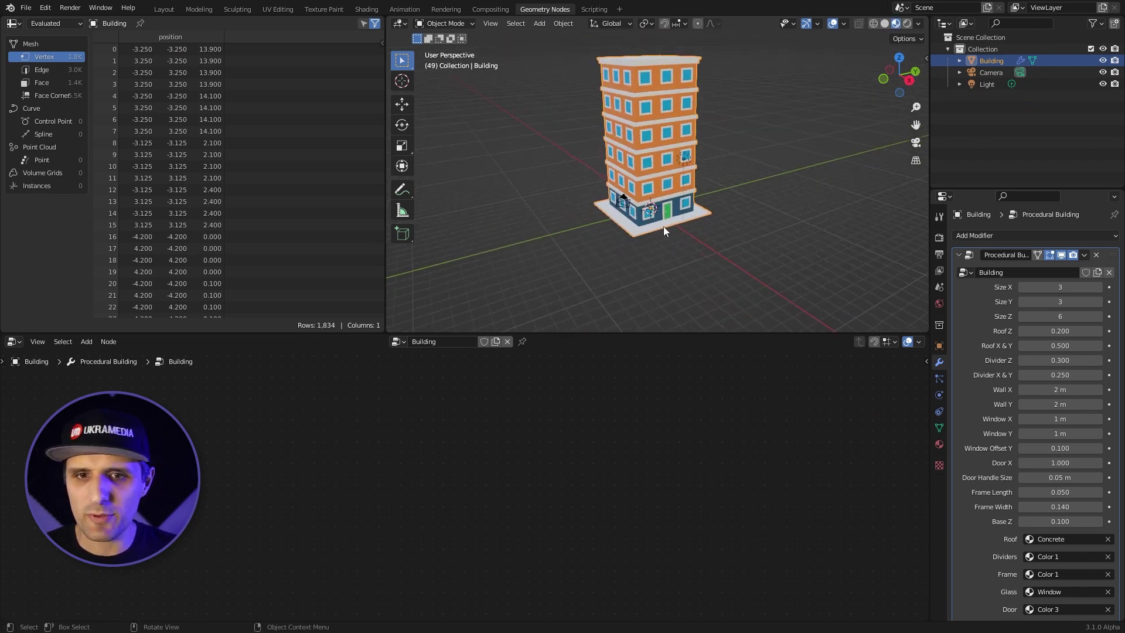
- Frame the Building node tree and examine its input, random building, procedural building and output nodes
key("Home")
scroll(549, 385, "up", 2)
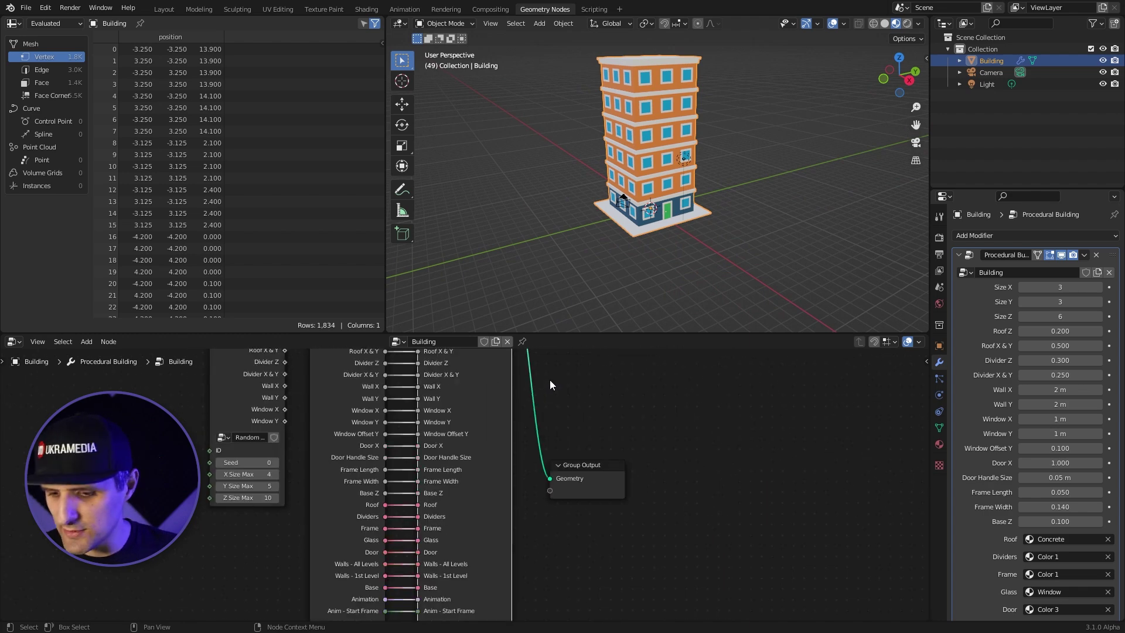
scroll(549, 380, "down", 4)
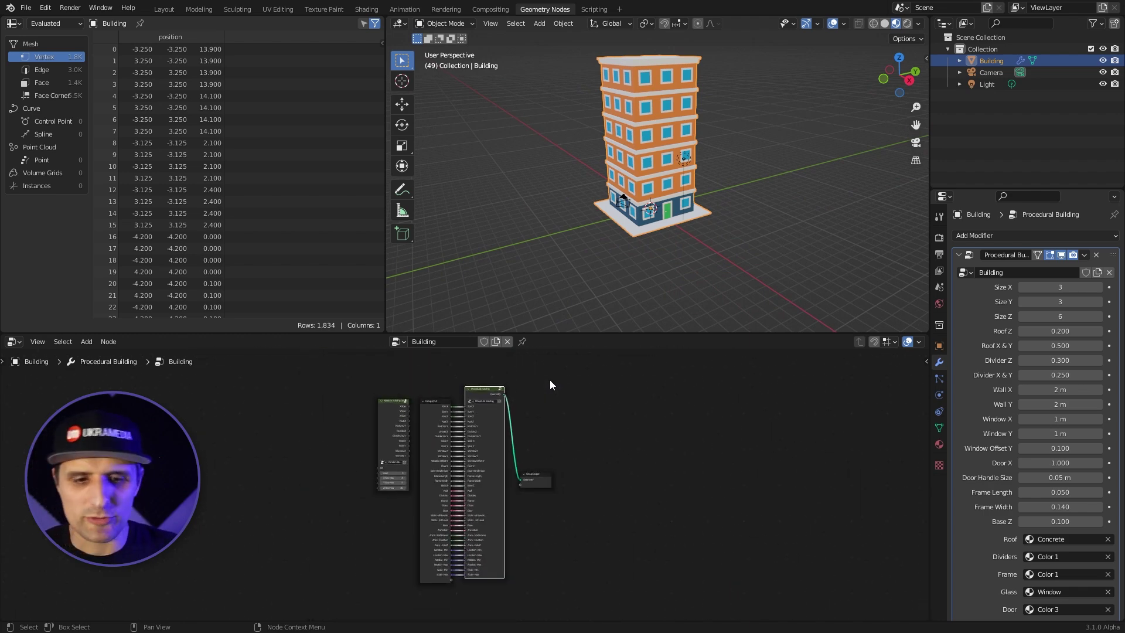
scroll(529, 455, "up", 1)
scroll(525, 461, "up", 1)
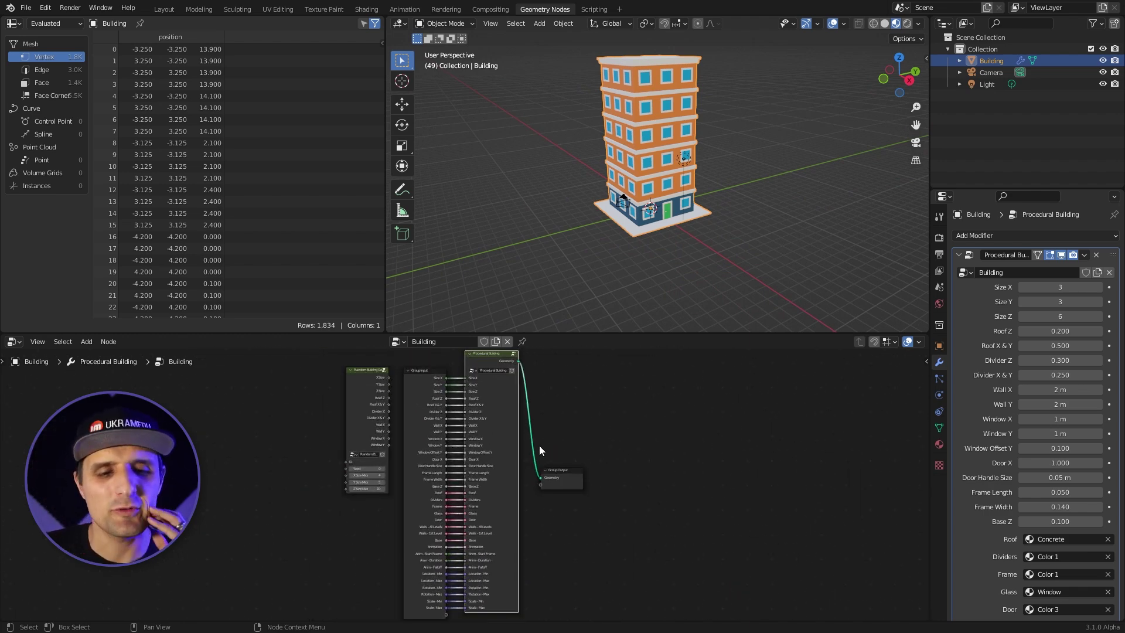
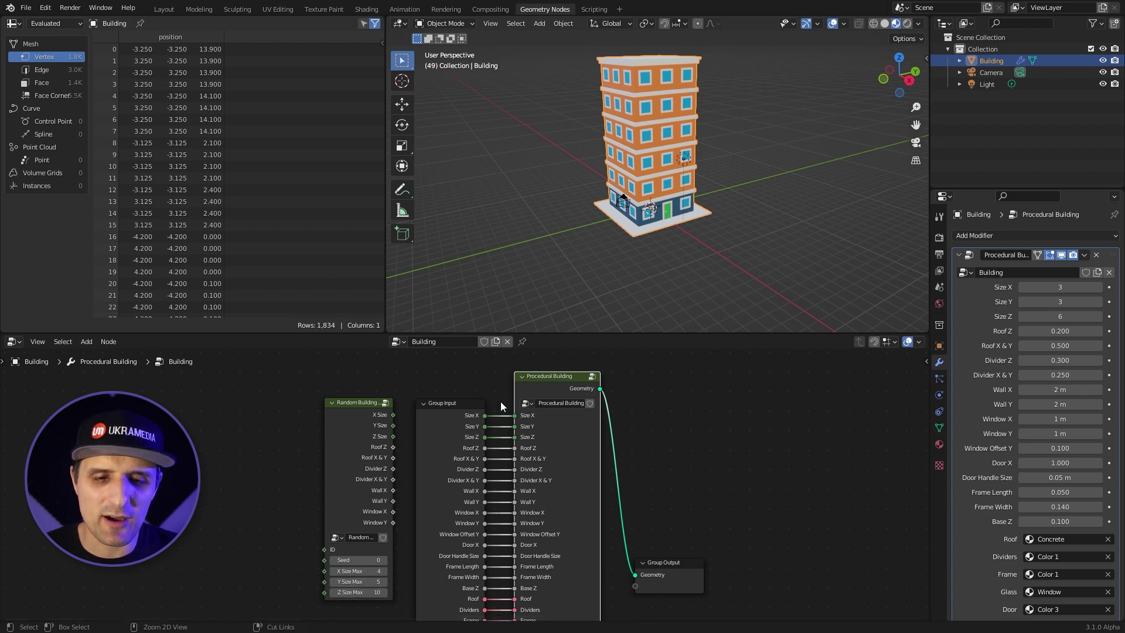
- Cut the Group Input links from Size X through Window Y and connect the matching Random Building outputs to Procedural Building instead
right_click_drag(501, 402, 494, 528, "ctrl")
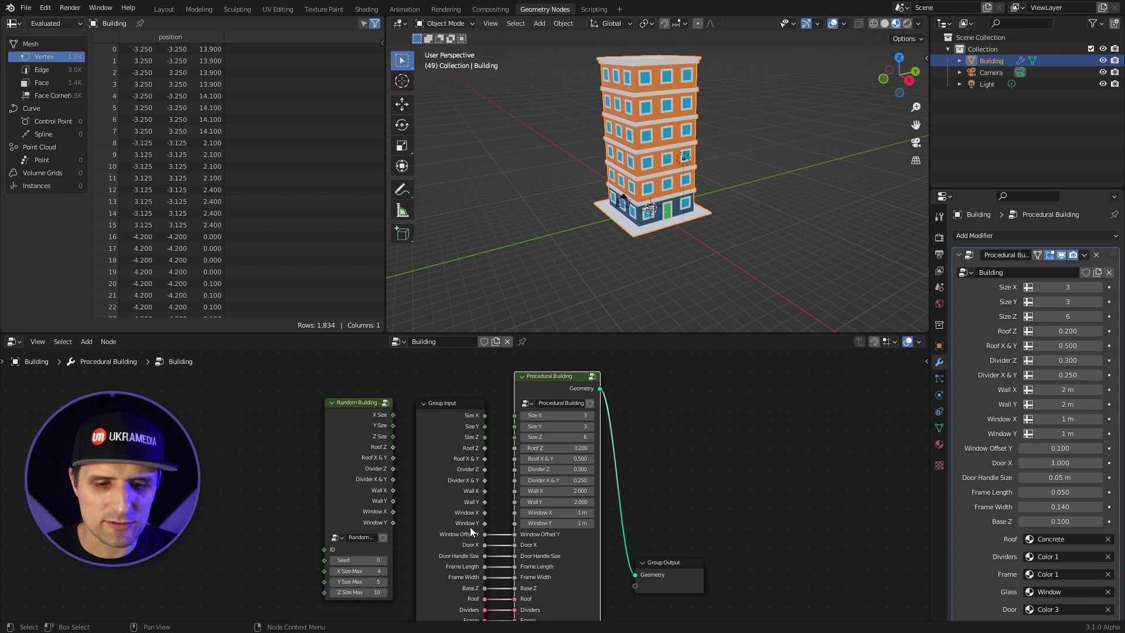
left_click_drag(392, 415, 516, 416)
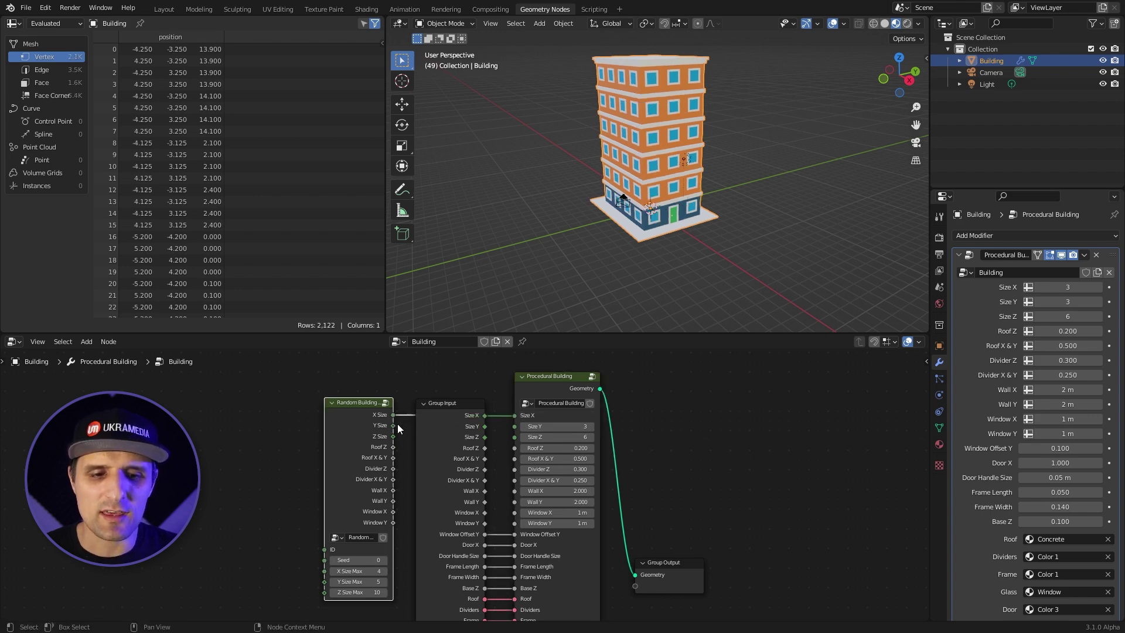
left_click_drag(393, 425, 515, 438)
left_click(562, 428, "shift")
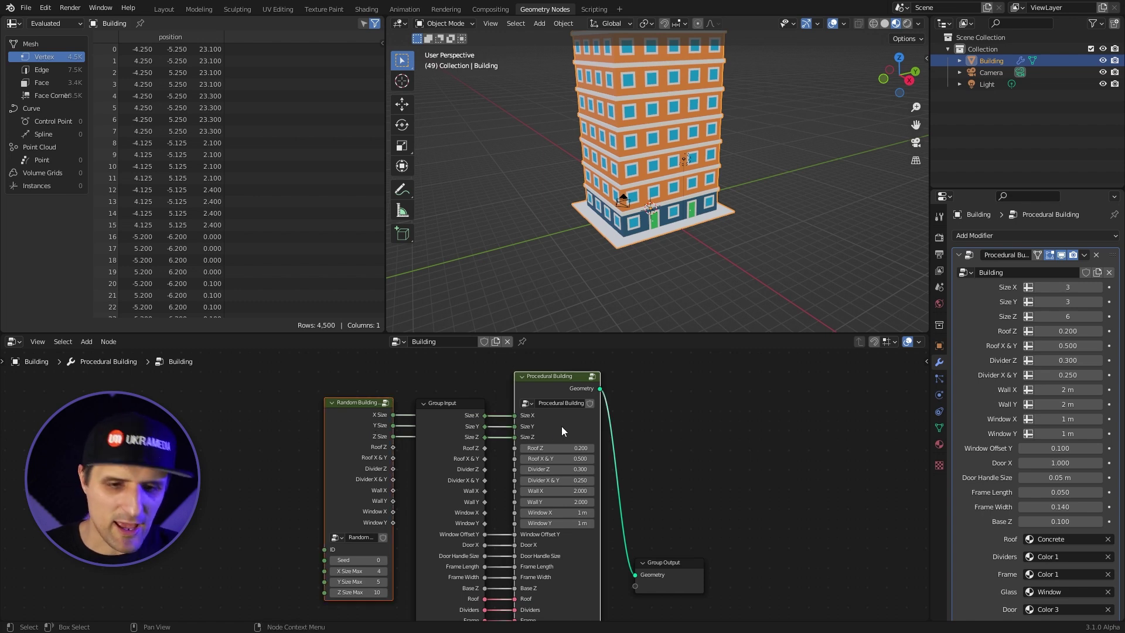
key("f")
key("f")
key("f")
key("f")
key("f")
key("f")
key("f")
key("f")
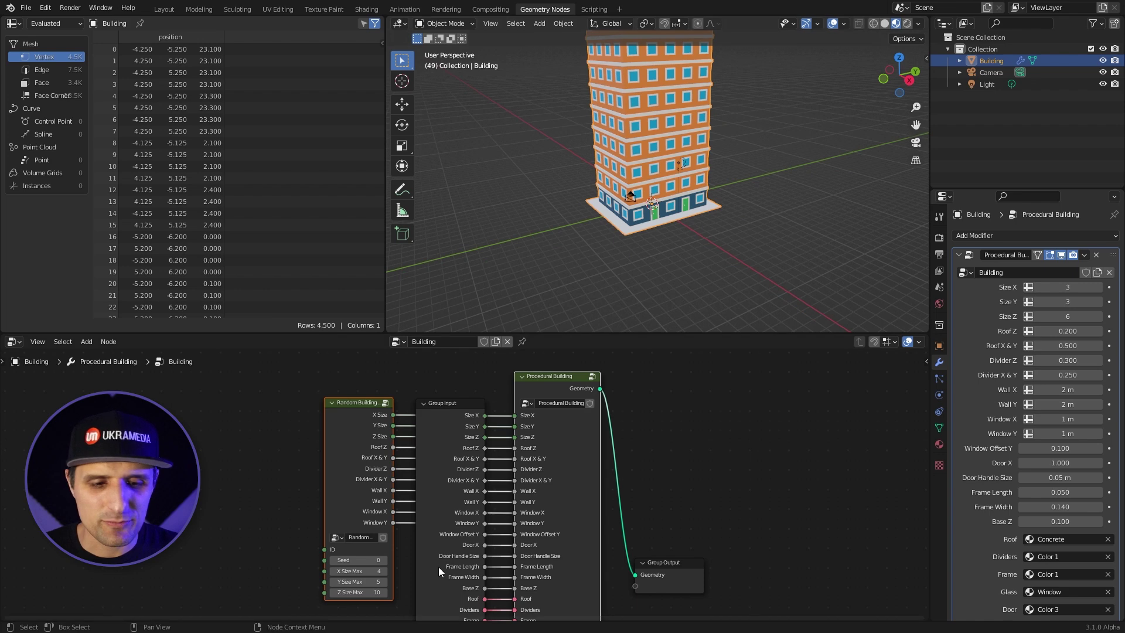
- Try different Seed values on the Random Building node and leave it at 51
left_click_drag(350, 562, 469, 561)
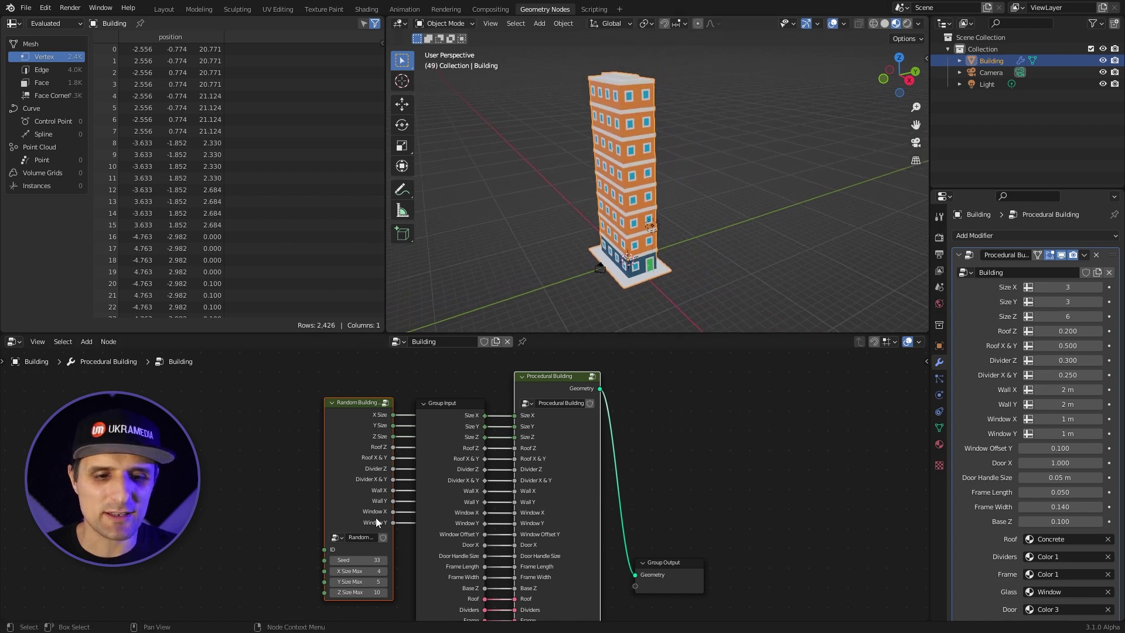
left_click_drag(359, 560, 408, 560)
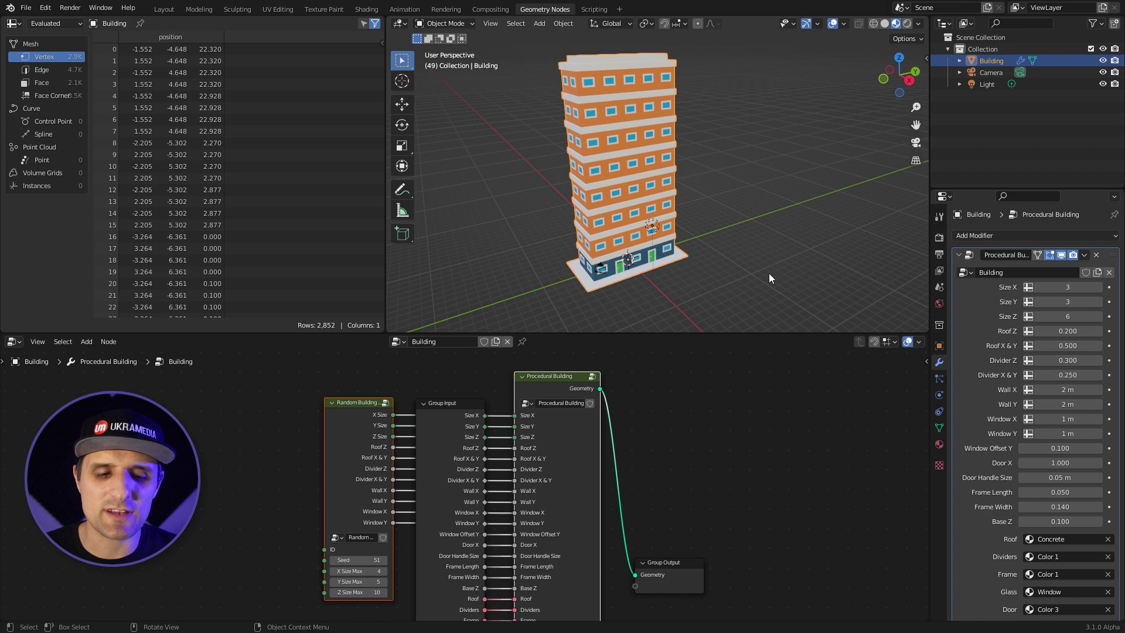
scroll(568, 466, "down", 1)
scroll(568, 466, "down", 3, "shift")
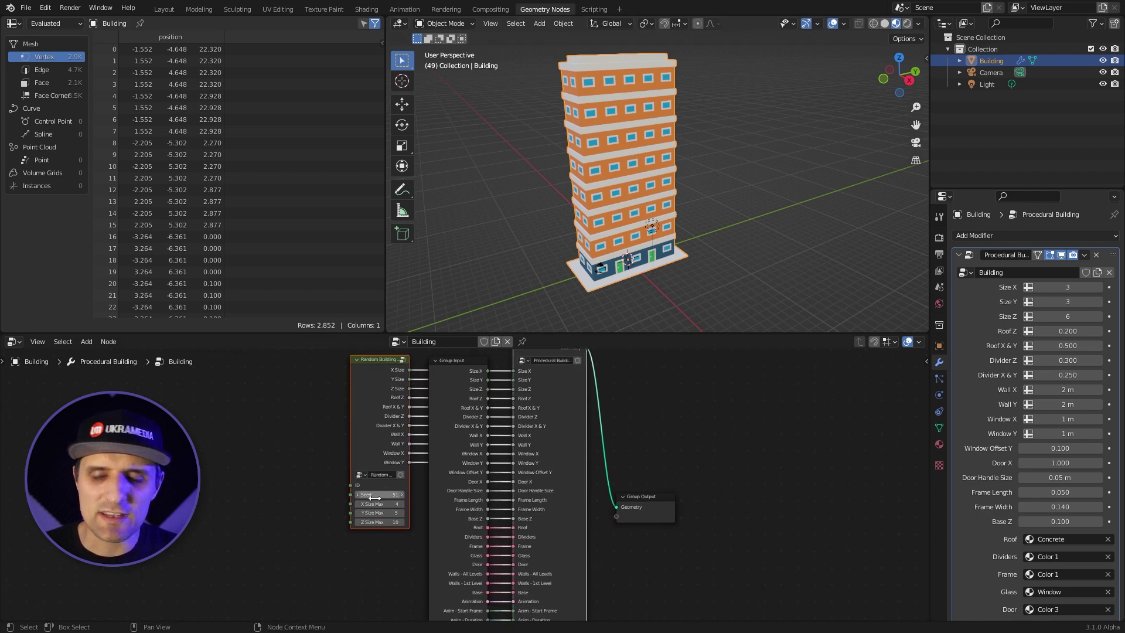
- Duplicate the Group Input node and place the copy ahead of the Random Building node
scroll(1004, 579, "down", 15)
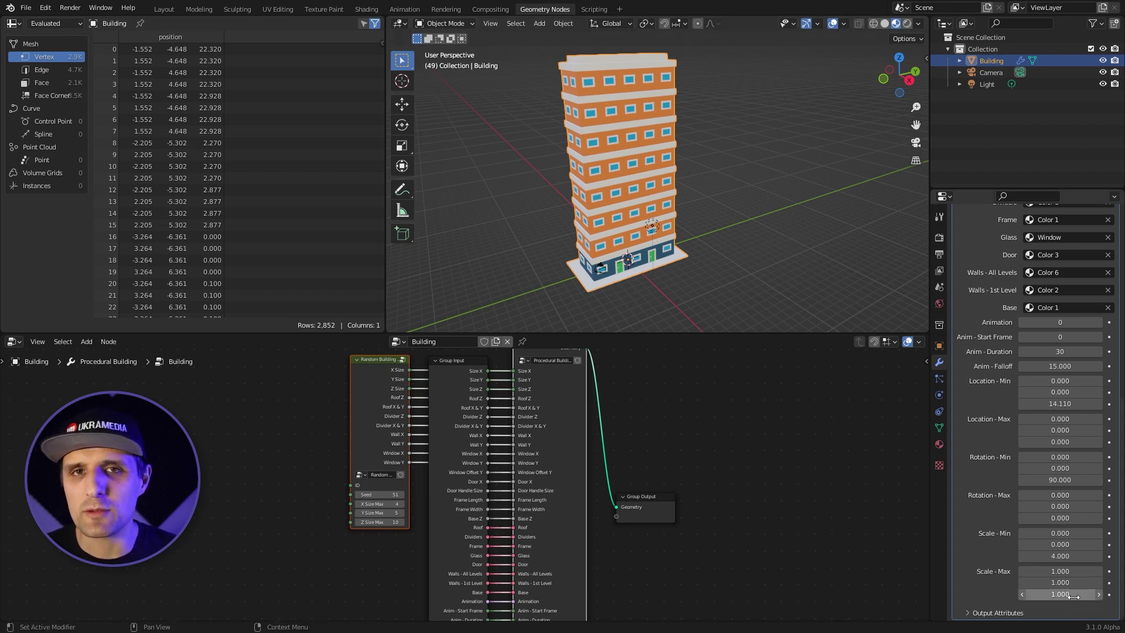
scroll(660, 540, "down", 2)
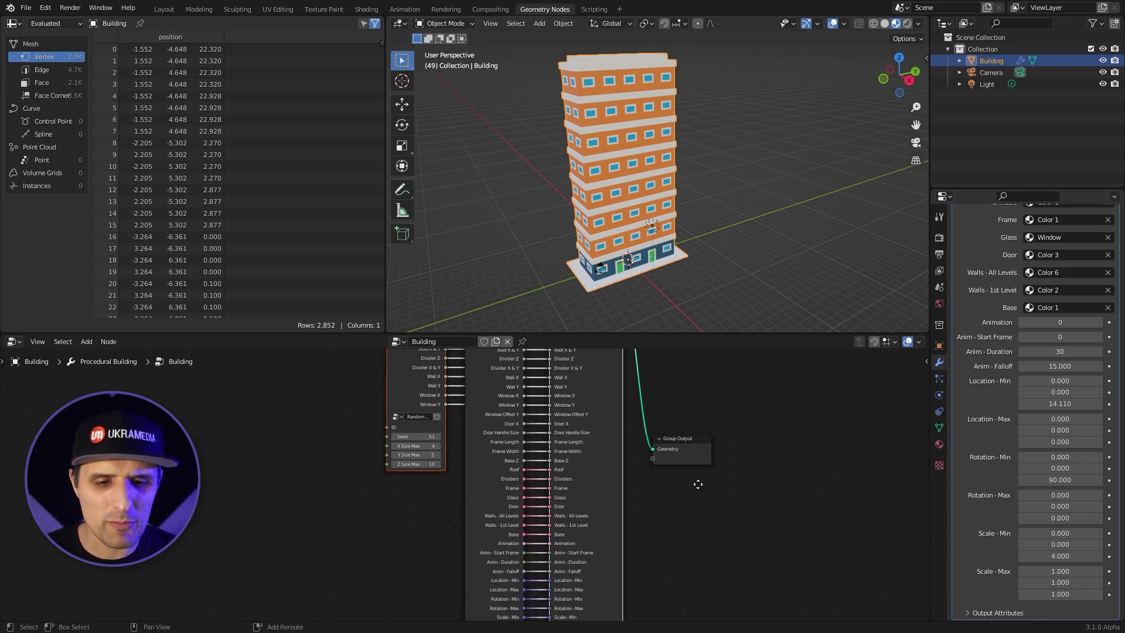
left_click(490, 483)
key("shift+d")
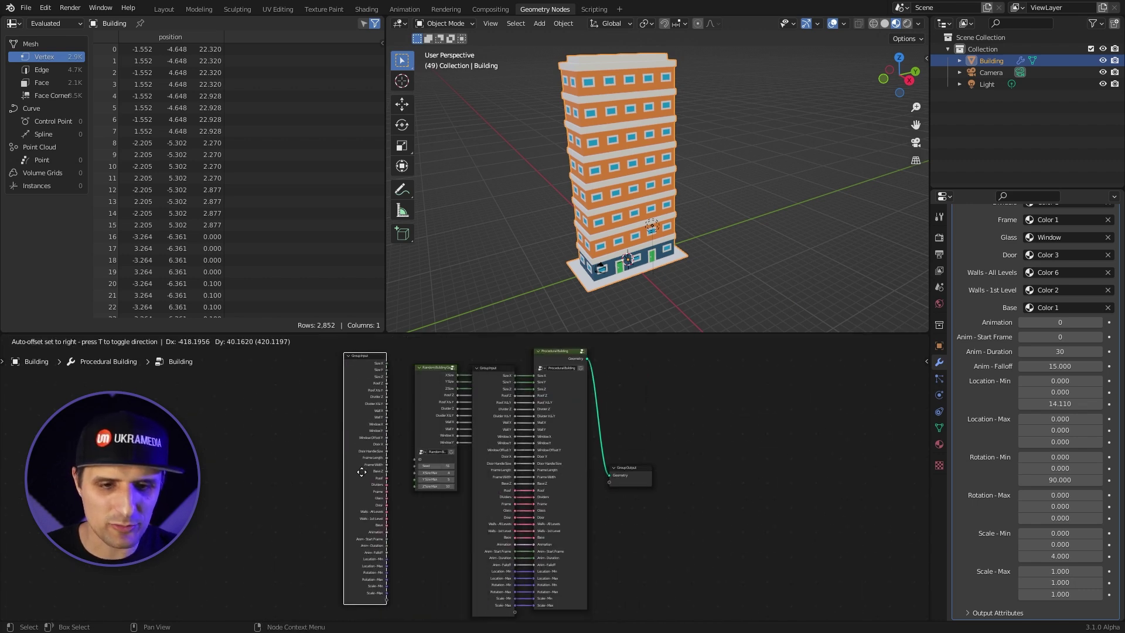
left_click(367, 474)
scroll(410, 463, "up", 3)
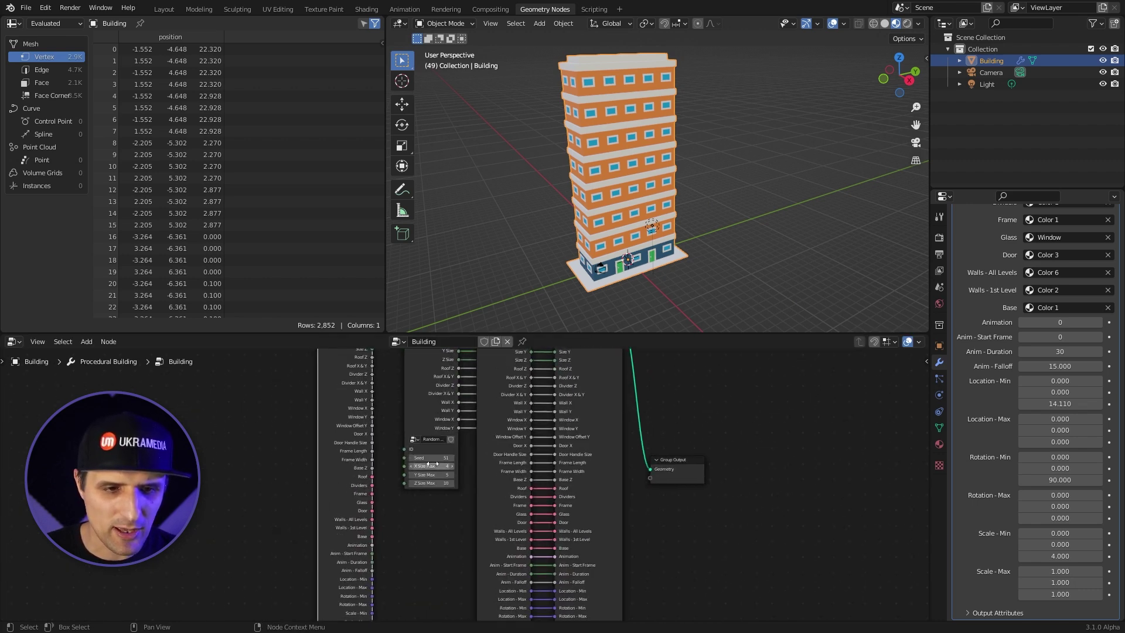
- Expose the Random Building node's Seed as a modifier parameter by linking it to the duplicated Group Input's empty socket
middle_click_drag(475, 480, 516, 437)
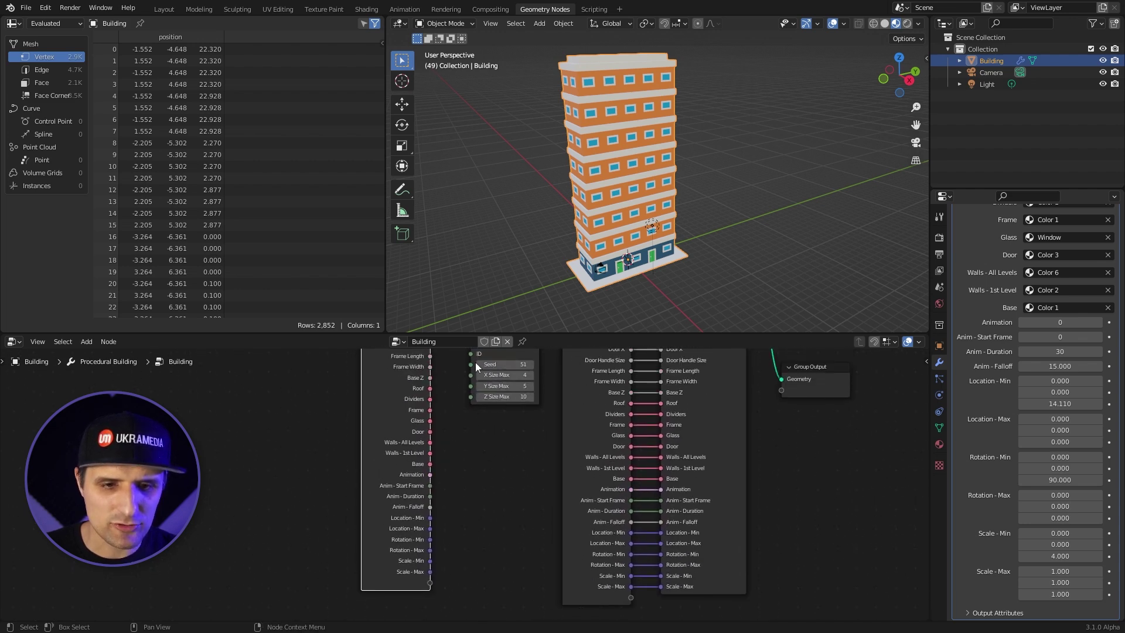
left_click_drag(470, 355, 432, 583)
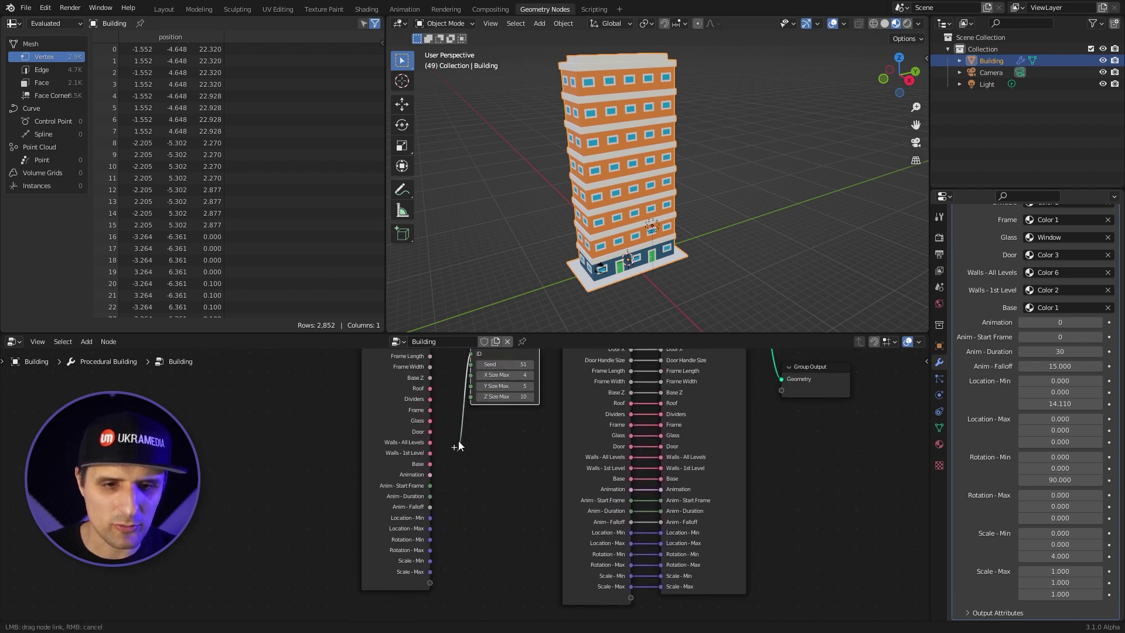
left_click_drag(470, 364, 431, 583)
scroll(1061, 586, "down", 1)
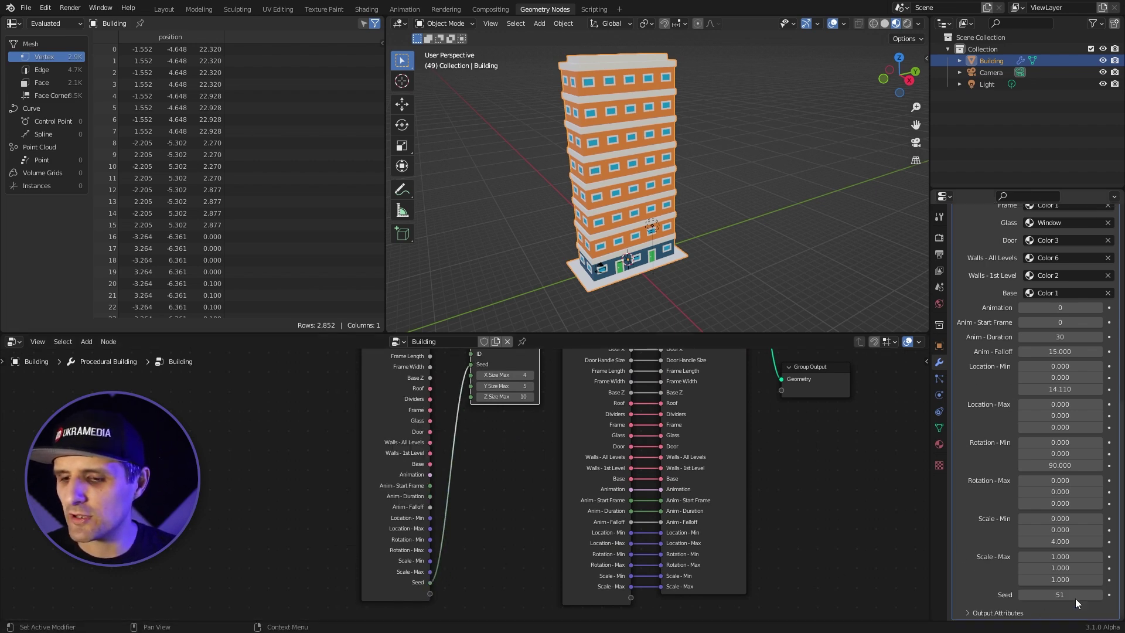
- Switch to the Layout workspace and make three copies of the building, spaced in a row along the global Y axis
left_click(164, 10)
middle_click_drag(515, 371, 467, 396)
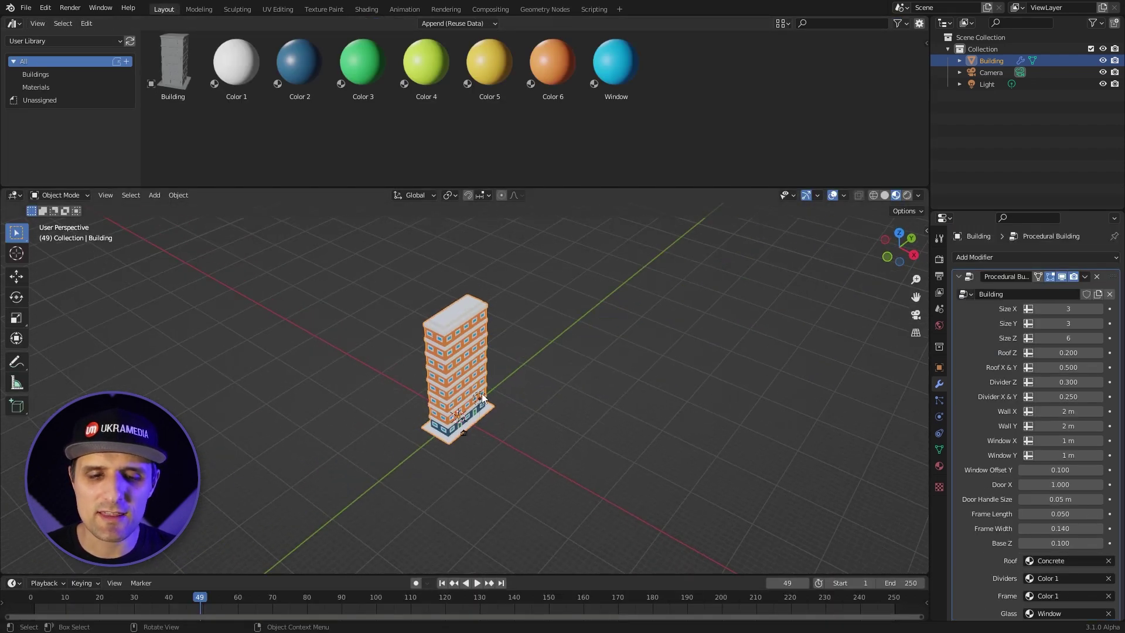
middle_click_drag(543, 402, 533, 395)
key("shift+d")
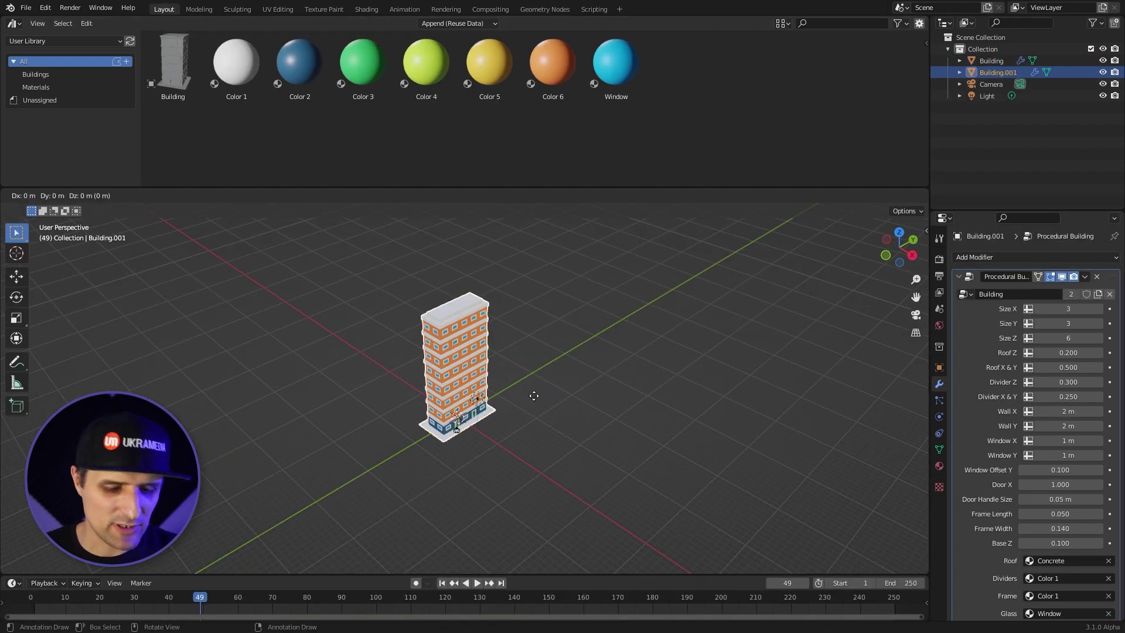
key("y")
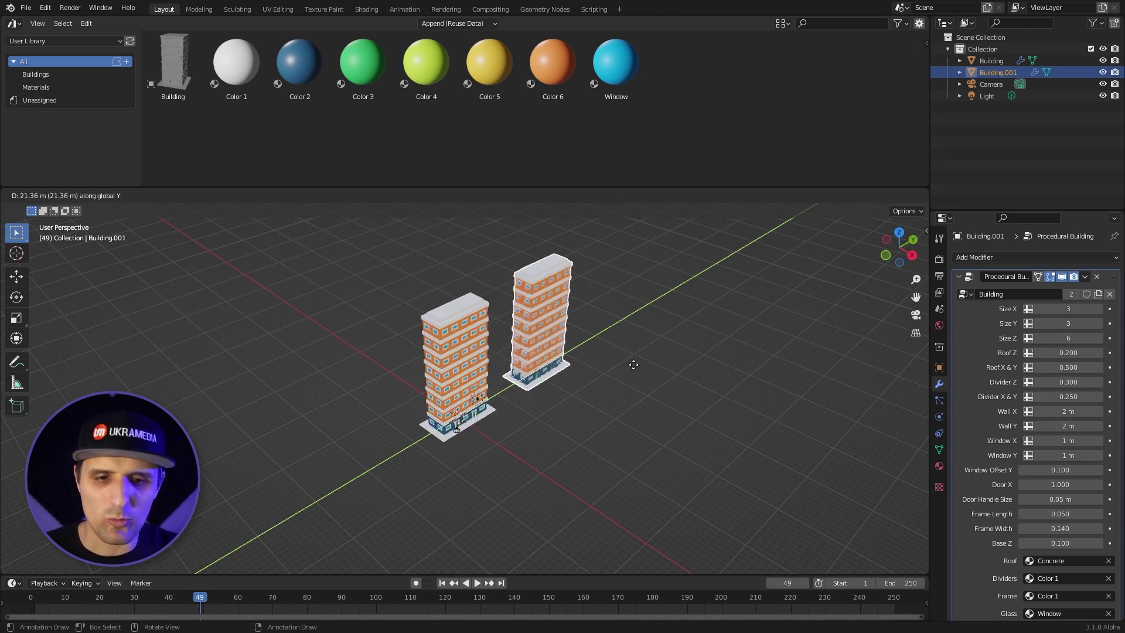
left_click(627, 367)
key("shift+d")
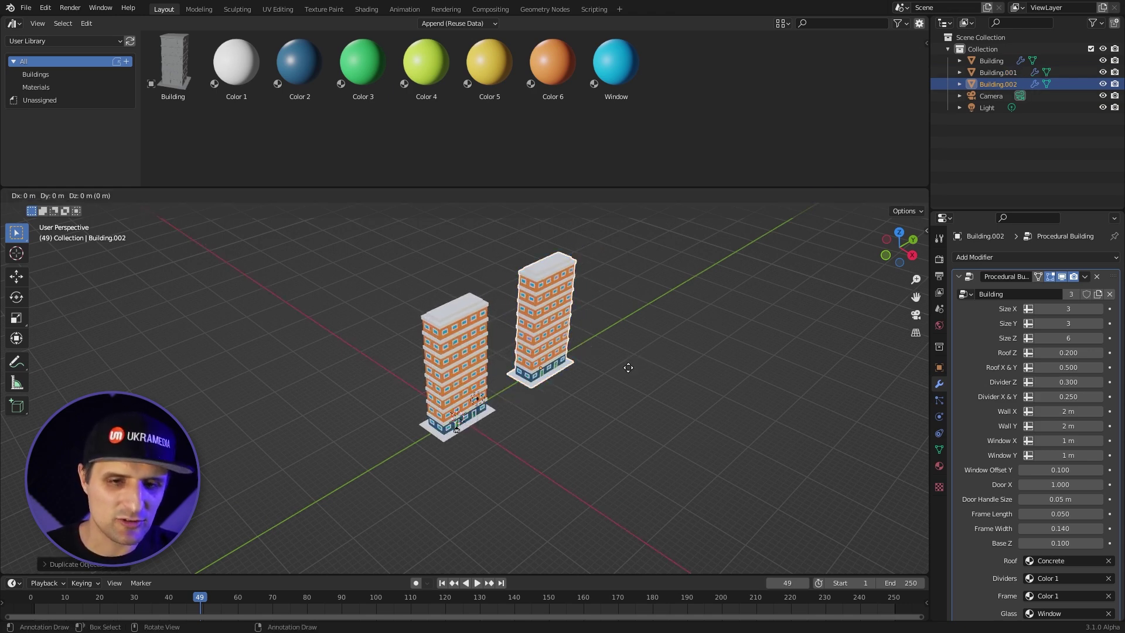
key("y")
left_click(688, 330)
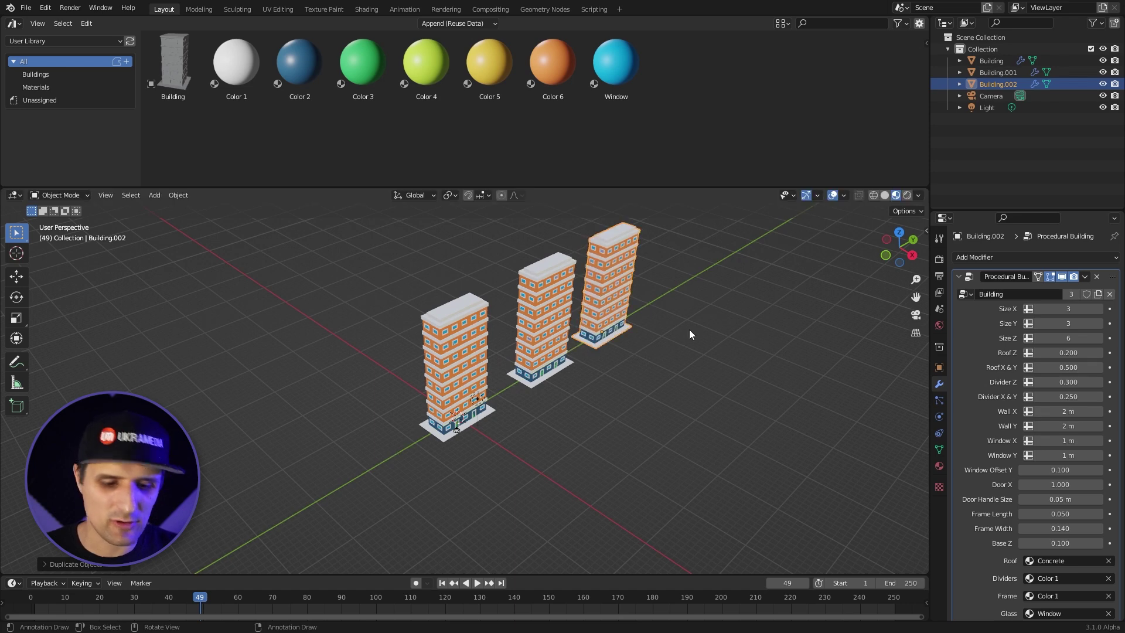
key("shift+d")
key("y")
left_click(744, 310)
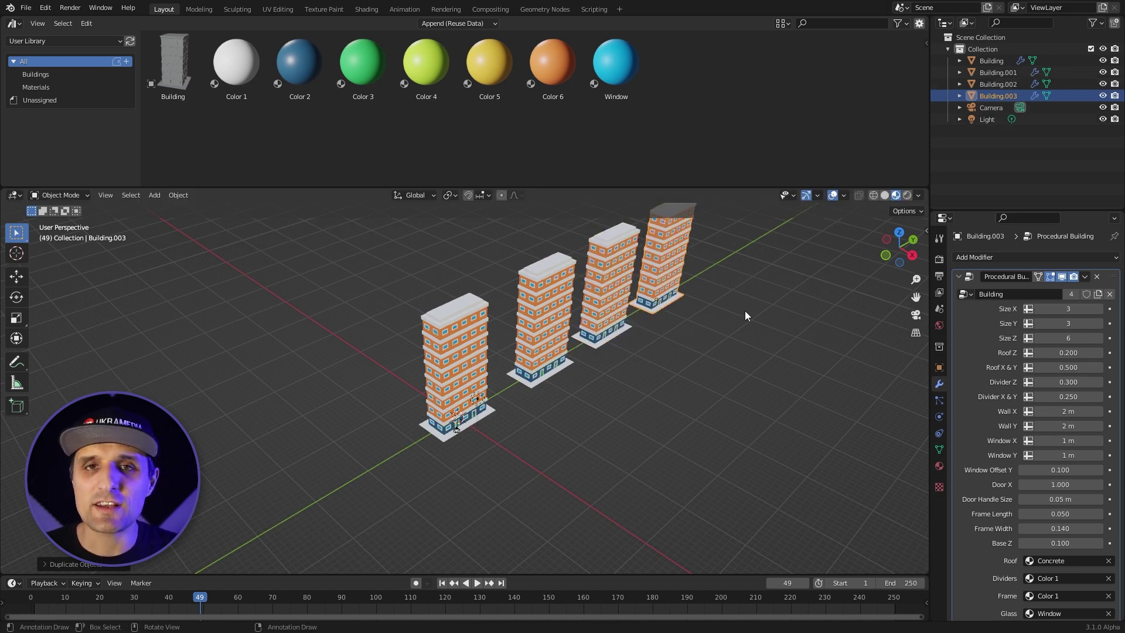
- Set the Seed of Building.001, the first copy in the row, to 49
middle_click_drag(744, 311, 683, 403)
left_click(525, 391)
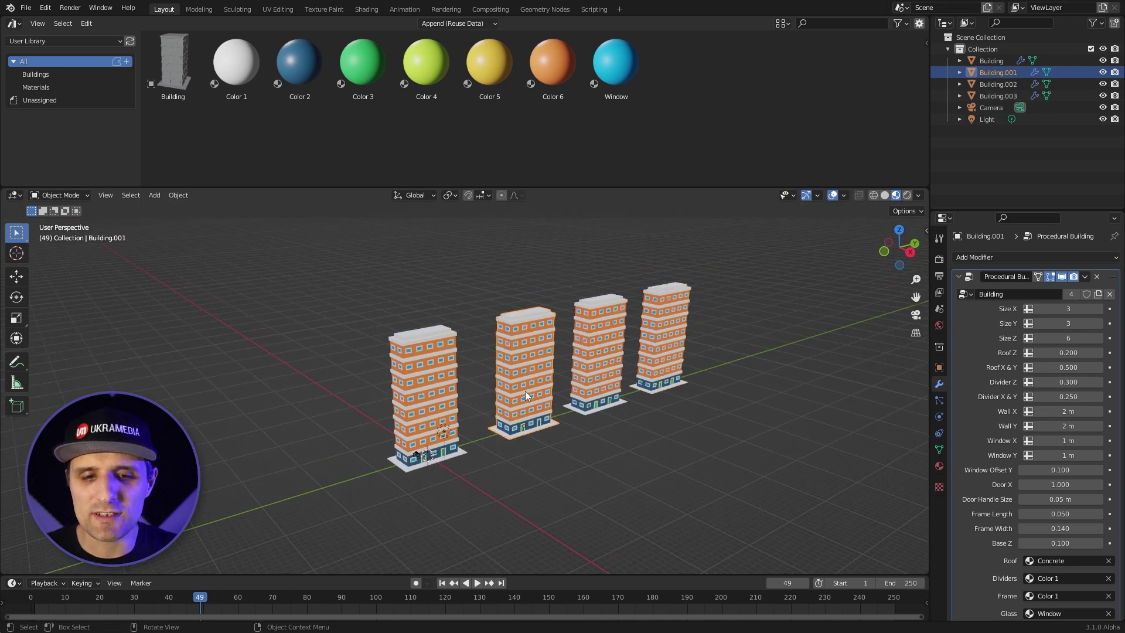
scroll(979, 466, "down", 15)
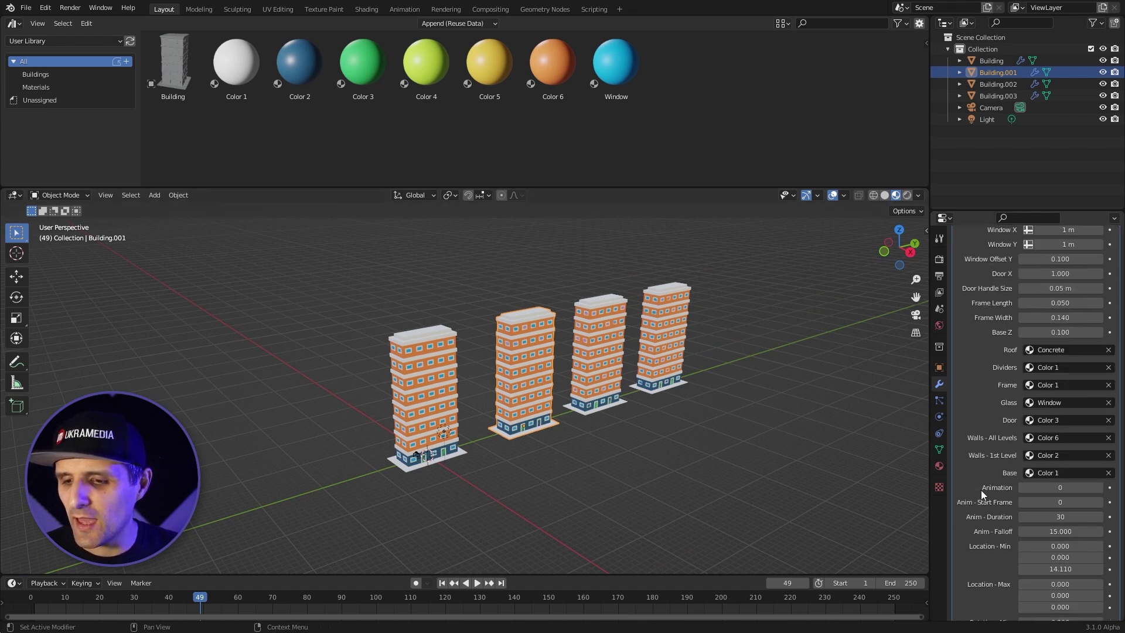
left_click_drag(1058, 594, 1114, 595)
scroll(629, 419, "up", 2)
middle_click_drag(703, 410, 589, 361, "shift")
- Give Building.002 a different Seed and set the Seed of Building.003 to 74
left_click(589, 360)
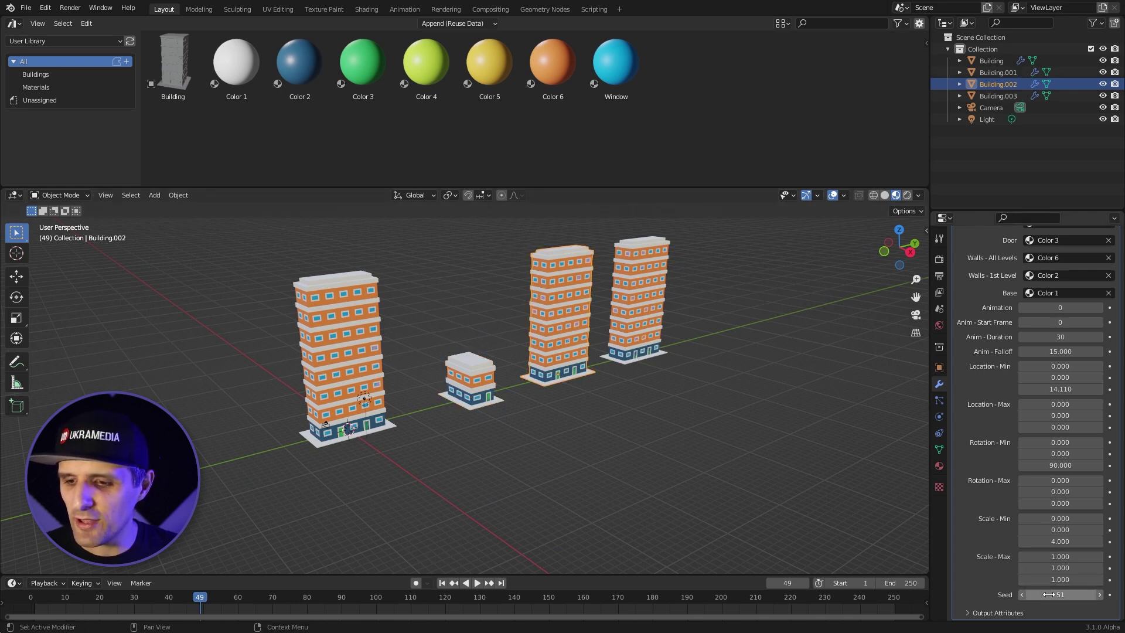
mouse_move(1061, 594)
left_mouse_down()
mouse_move(1082, 595)
mouse_move(1055, 593)
left_mouse_up()
left_click(638, 299)
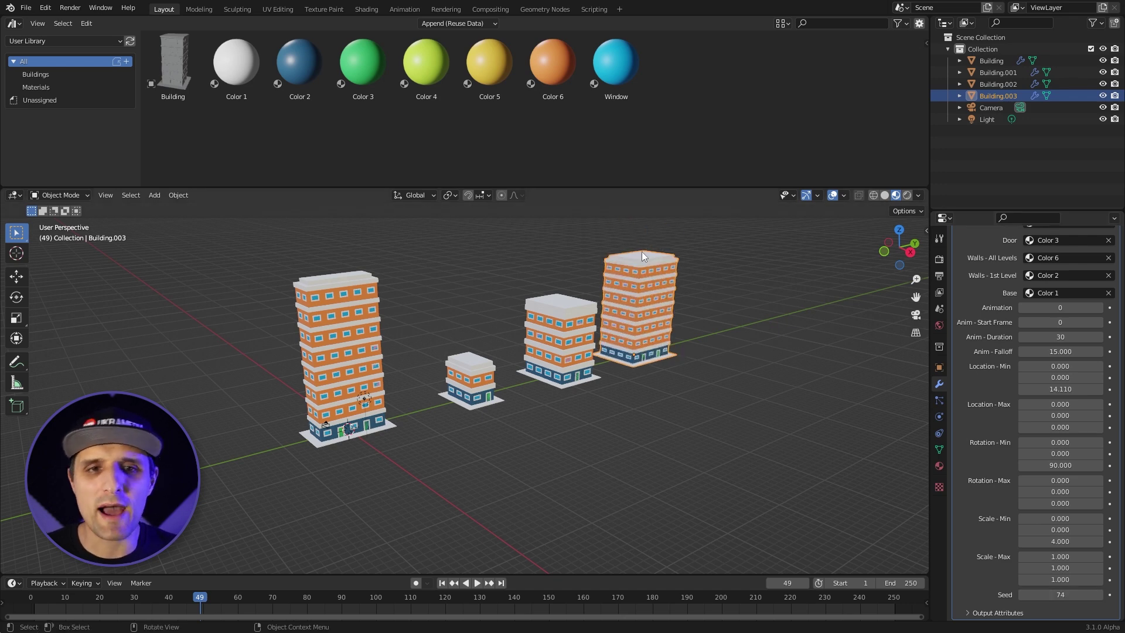
- Examine the Random Building node's X, Y and Z Size Max inputs in the Geometry Nodes workspace, alongside the four buildings
left_click(544, 8)
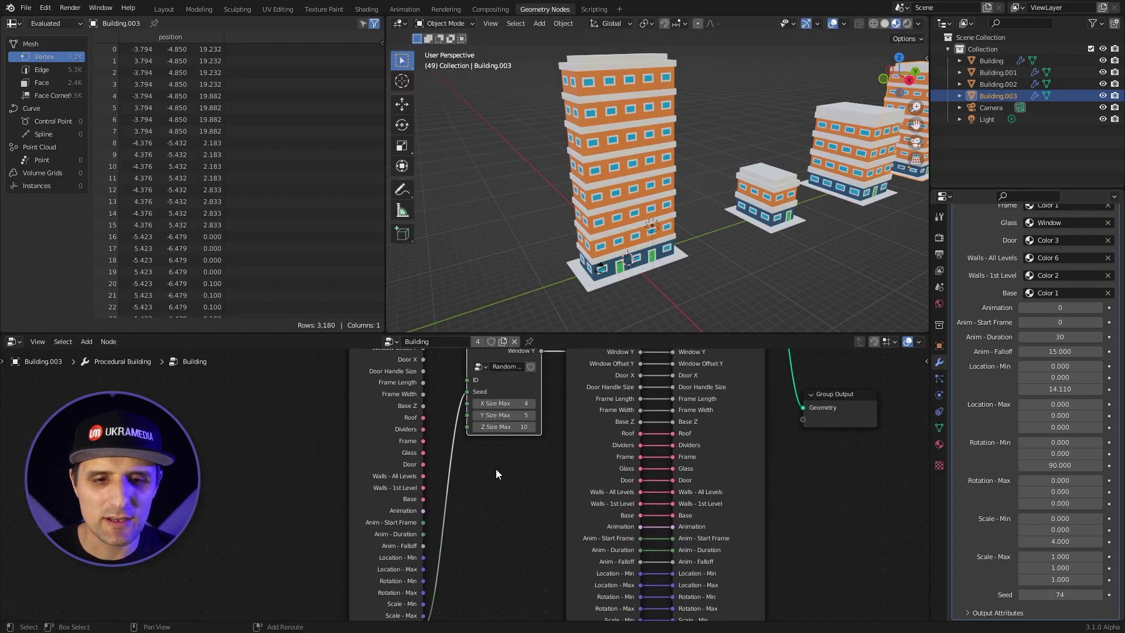
scroll(496, 473, "up", 2)
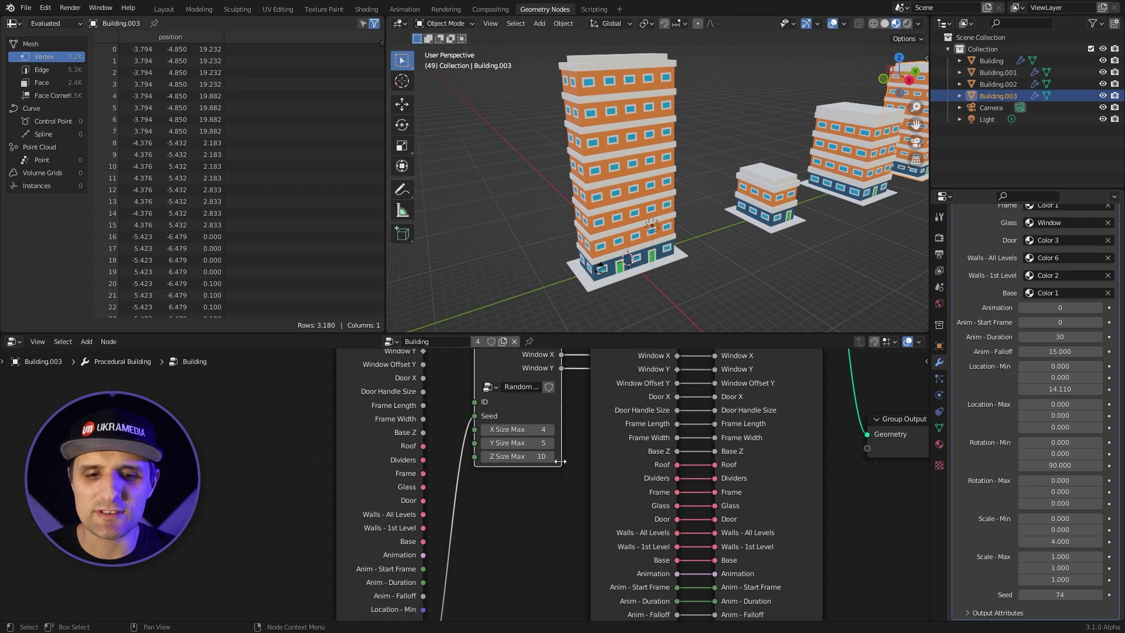
scroll(656, 222, "down", 3)
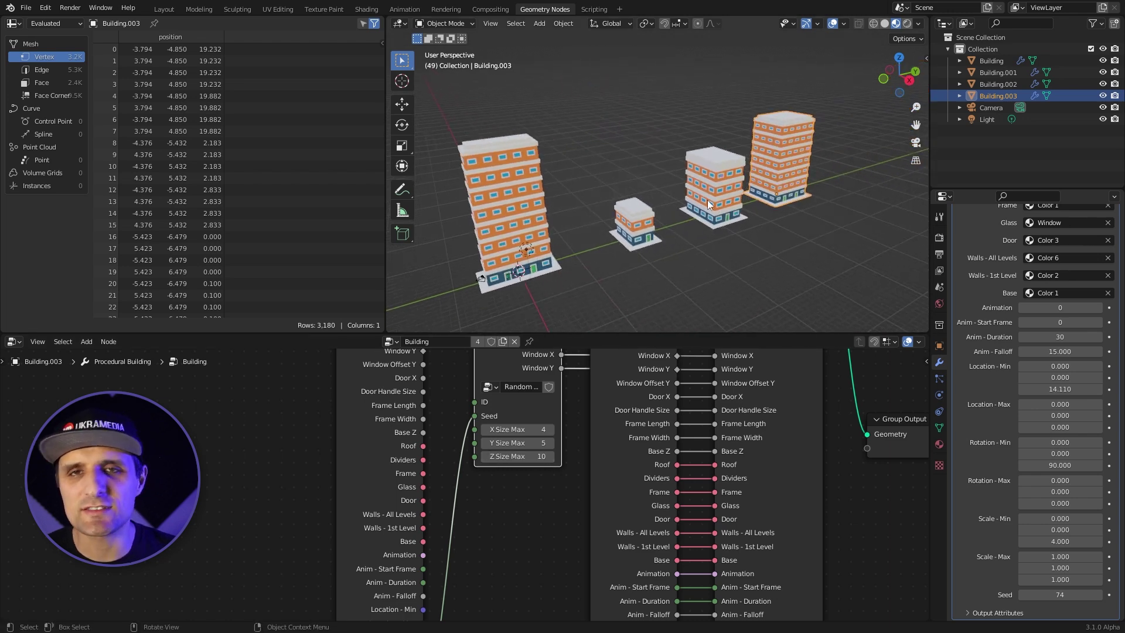
left_click(637, 219)
- Return to the Layout workspace and move the three copied buildings along Y to close the gaps in the row
left_click(163, 9)
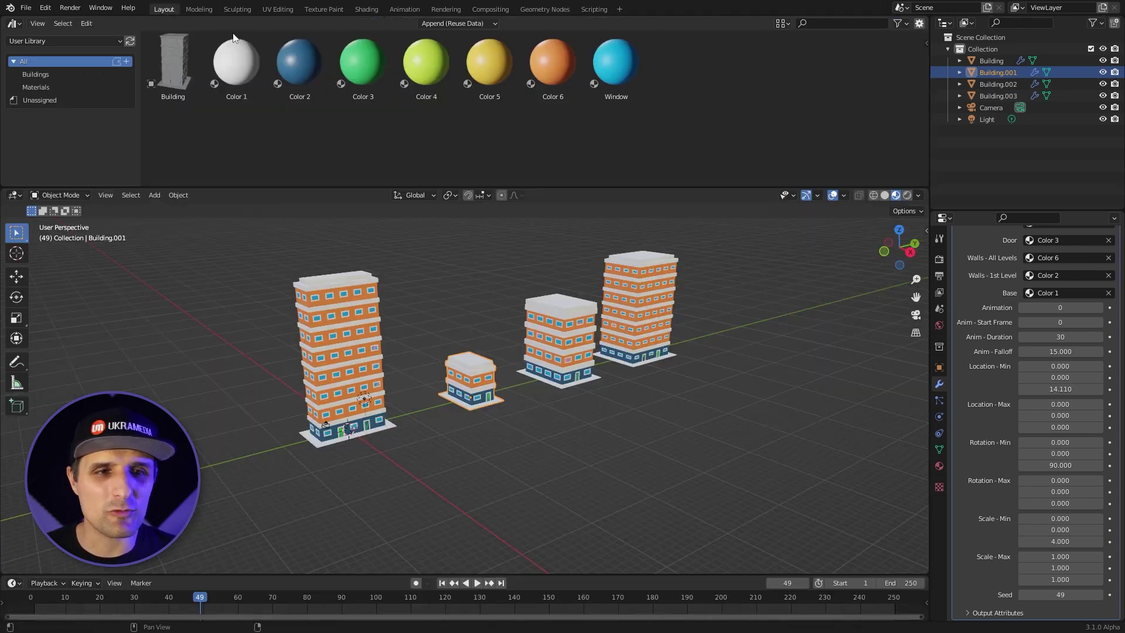
middle_click_drag(546, 388, 564, 399)
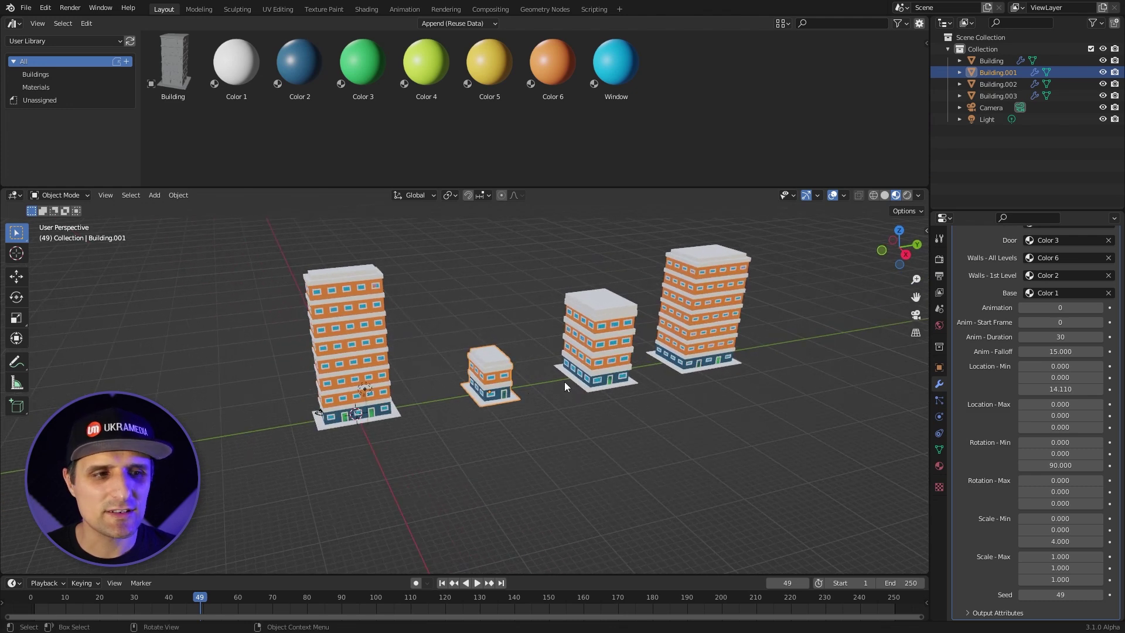
left_click(16, 279)
left_click_drag(533, 390, 481, 398)
left_click(610, 375)
left_click_drag(636, 368, 546, 381)
left_click(728, 320)
left_click_drag(737, 353, 617, 409)
middle_click_drag(616, 409, 601, 381)
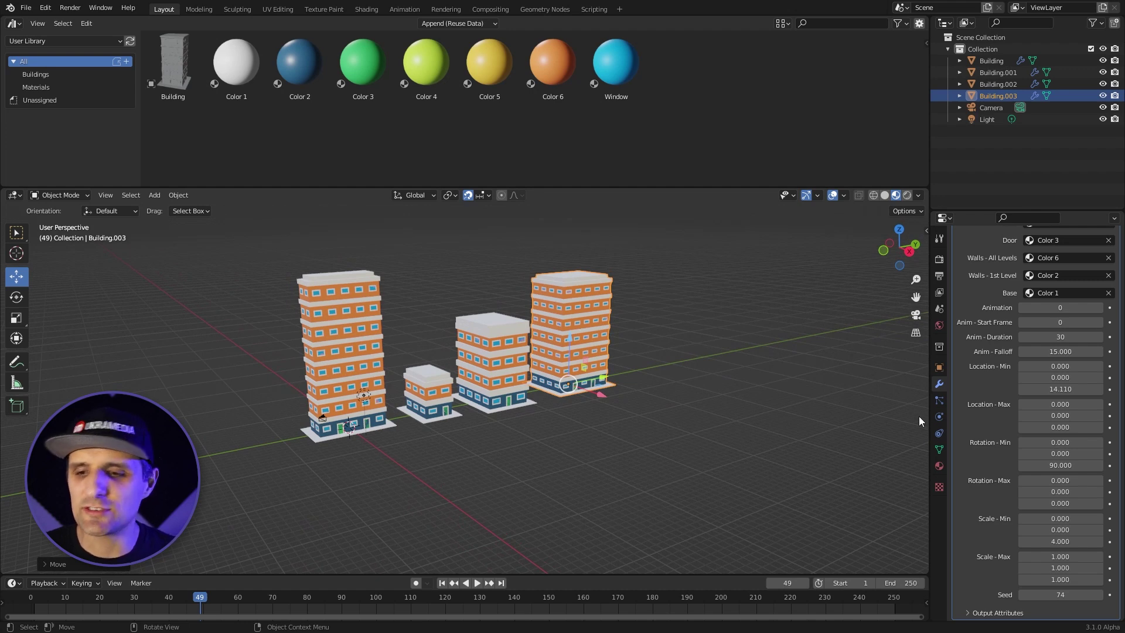
- Set the Walls - All Levels material of the original building to Color 3
scroll(1008, 357, "up", 5)
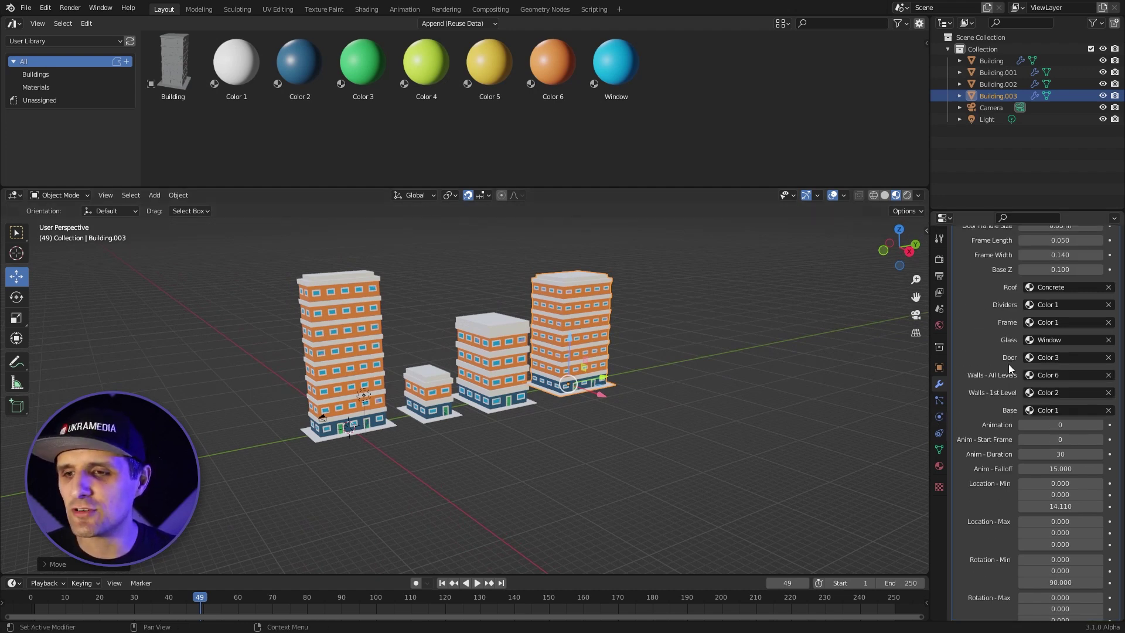
left_click(360, 362)
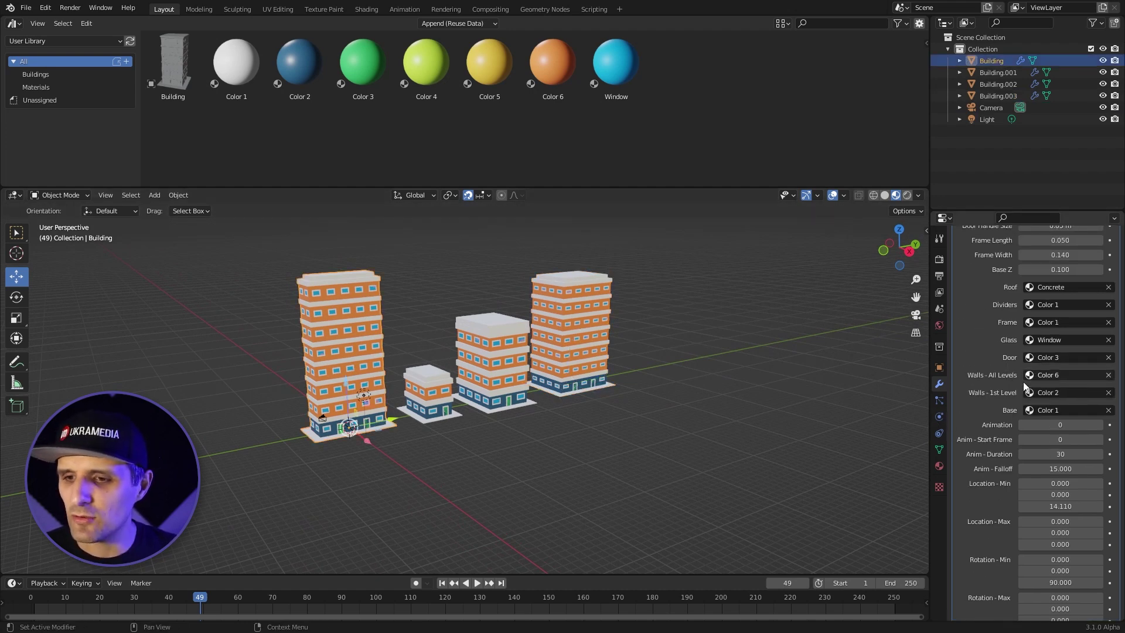
left_click(1058, 375)
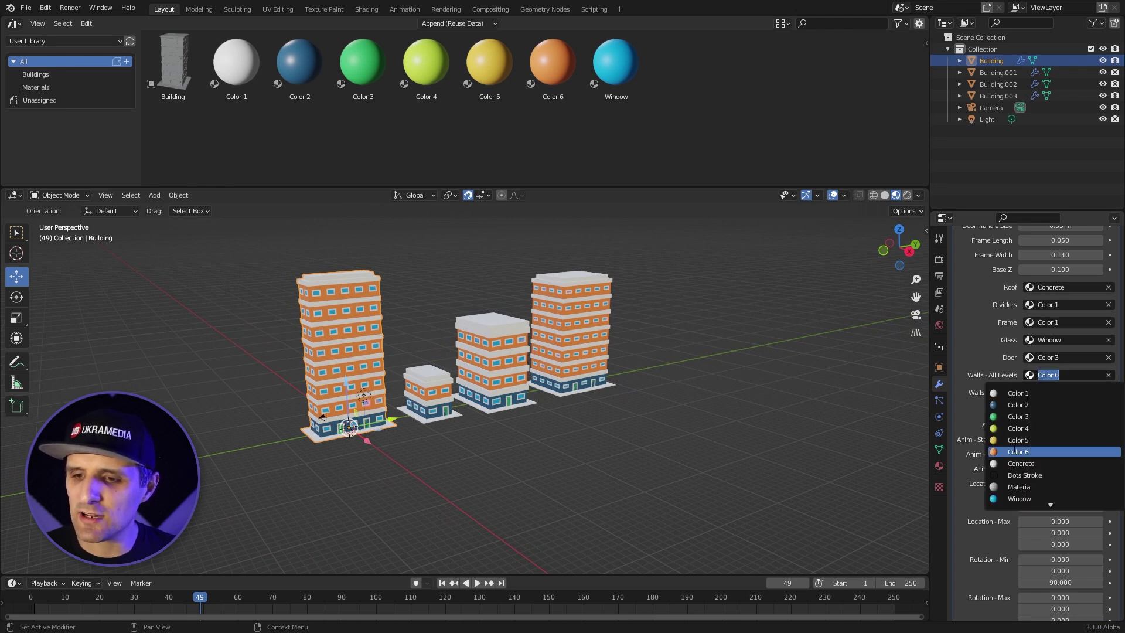
left_click(1025, 418)
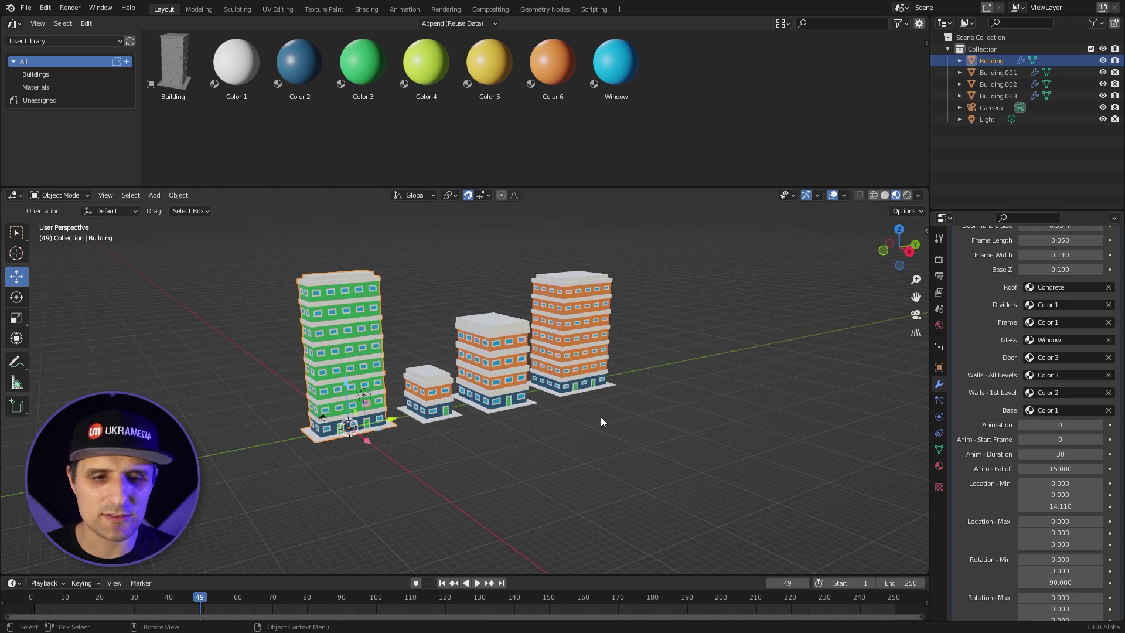
- Set Building.002's Walls - All Levels material to Color 2 and its Walls - 1st Level material to Color 6
left_click(513, 374)
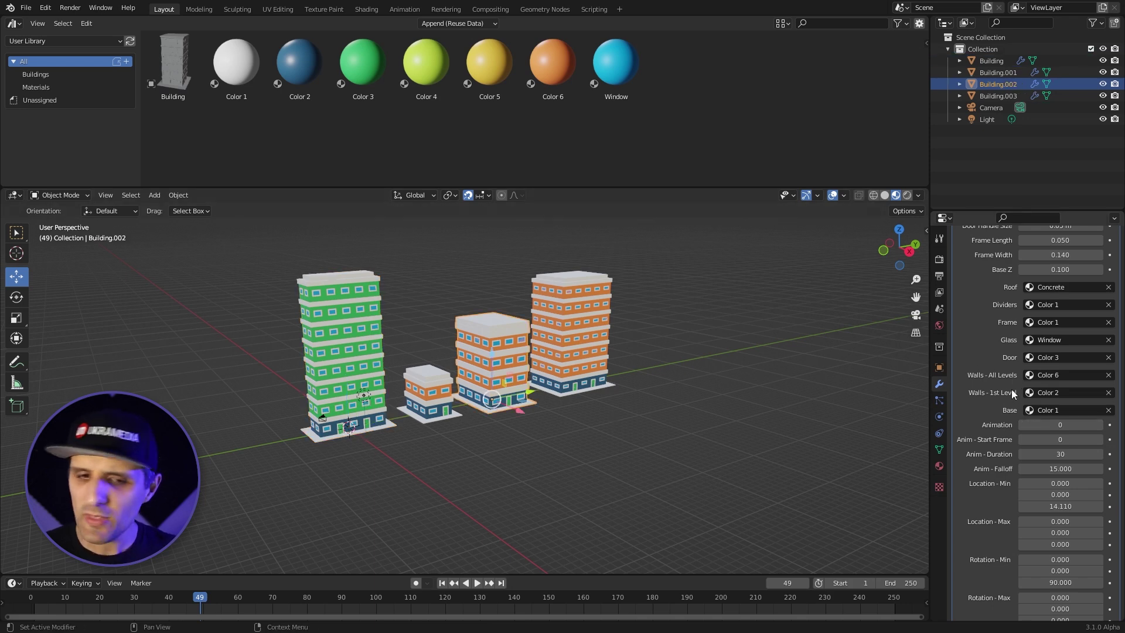
left_click(1059, 375)
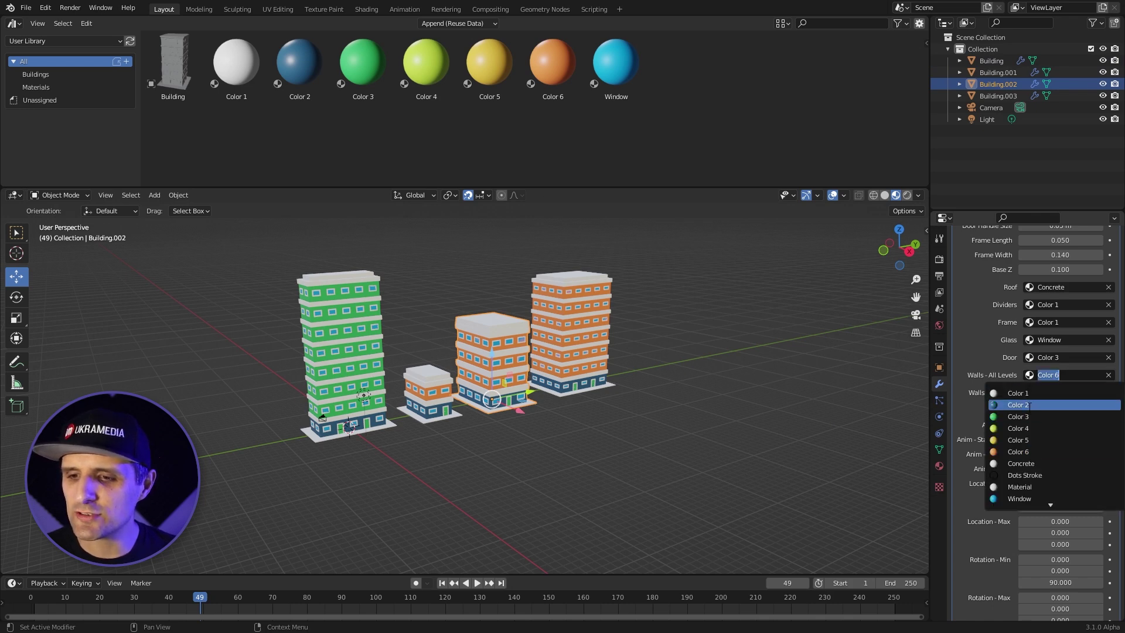
left_click(1062, 402)
left_click(1062, 397)
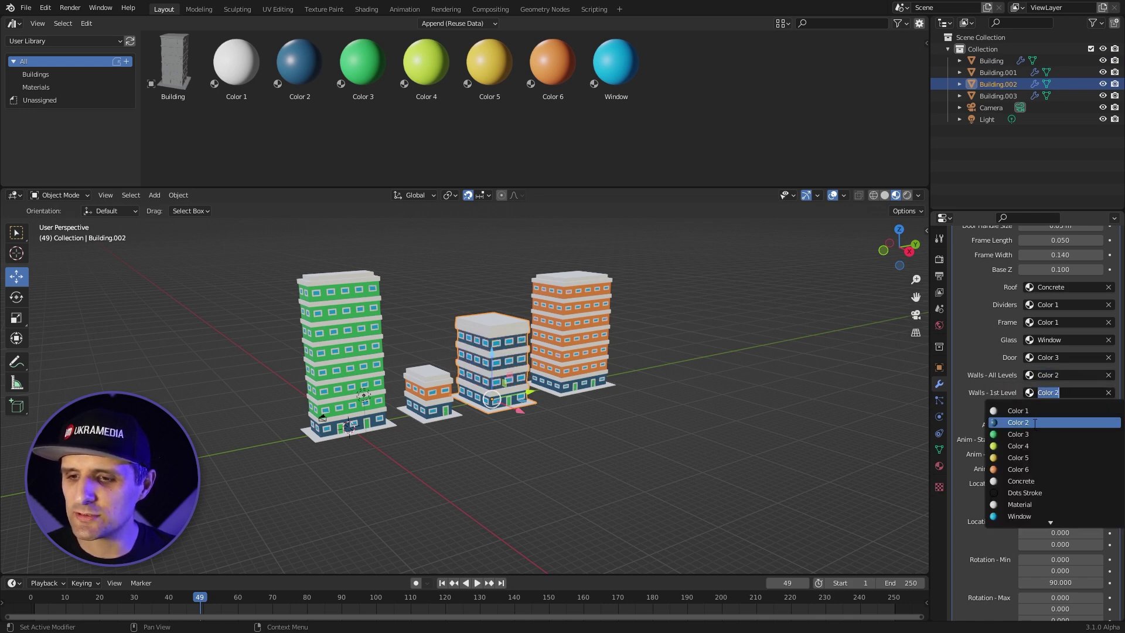
left_click(1035, 470)
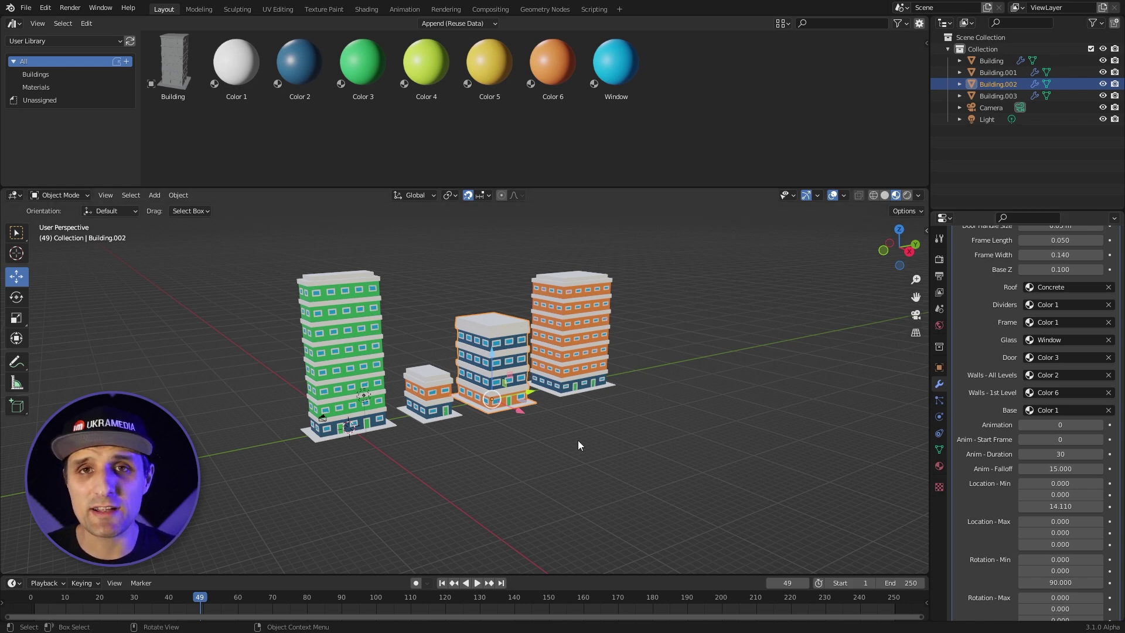
- Return to frame 0 and set the Animation value to 1 on the original building and Building.001
left_click_drag(198, 597, 31, 597)
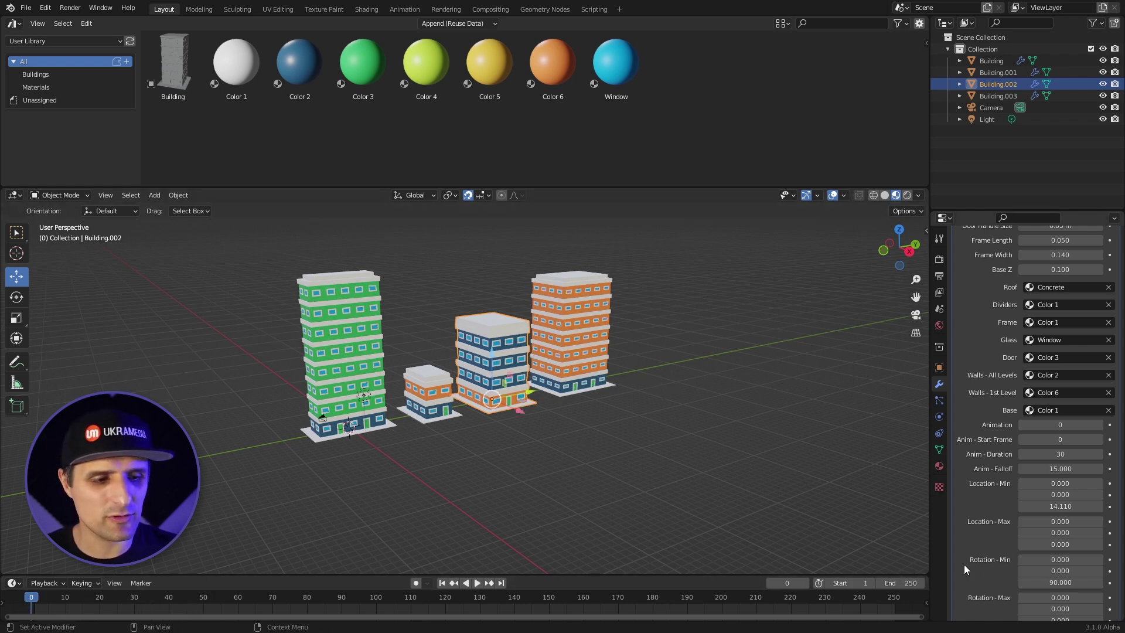
left_click(359, 365)
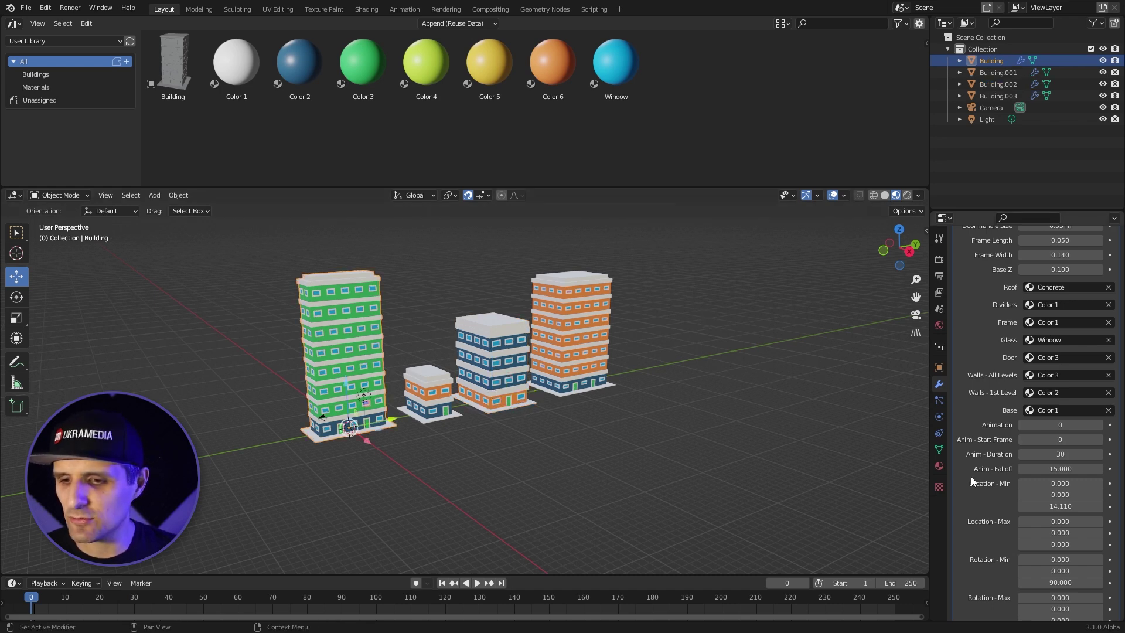
scroll(978, 511, "down", 5)
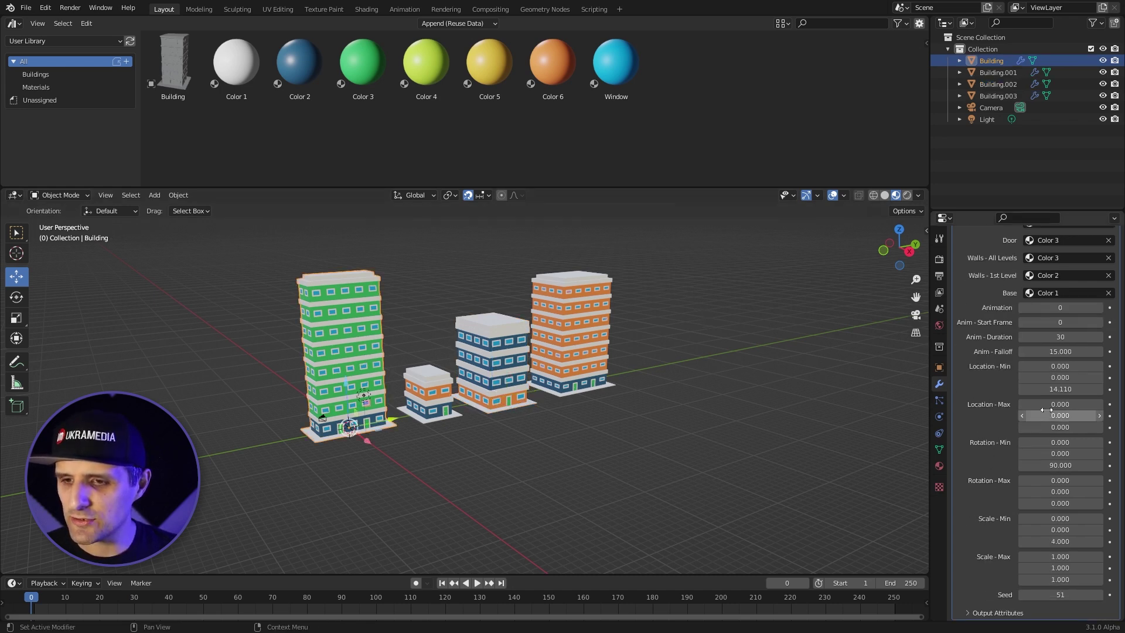
left_click_drag(1046, 310, 1050, 315)
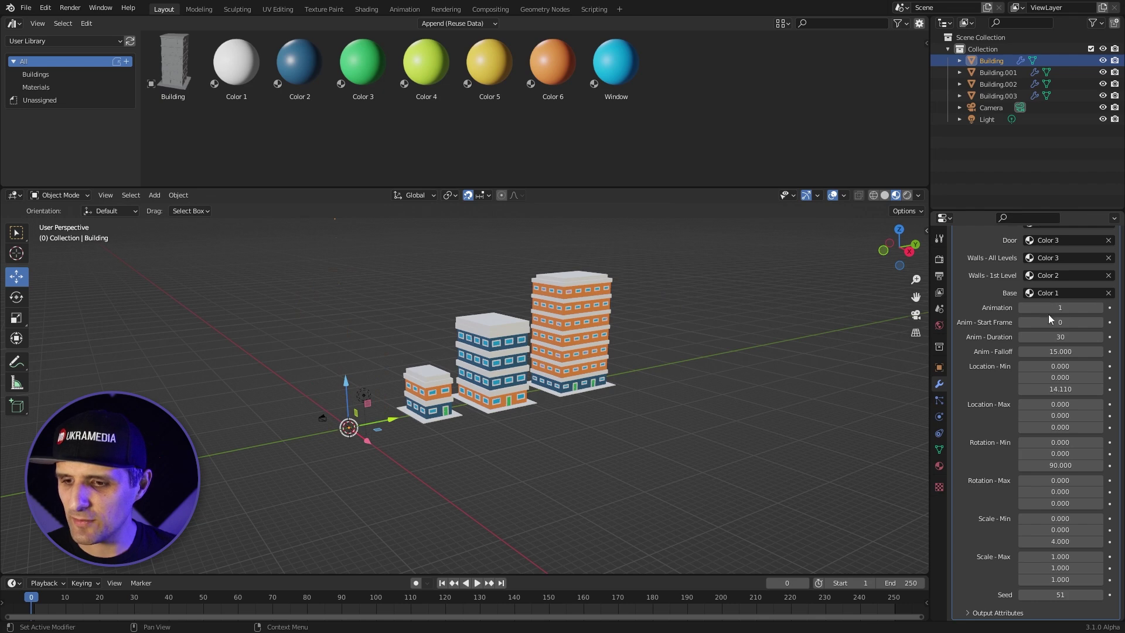
left_click(445, 392)
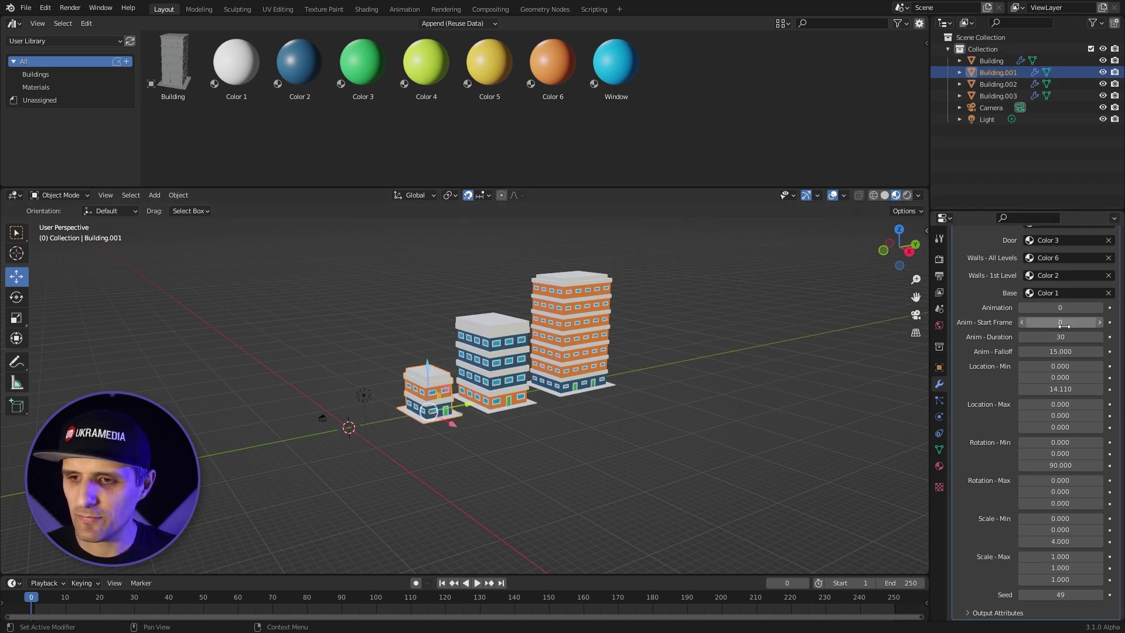
left_click_drag(1060, 307, 1065, 309)
- Set the Animation value to 1 on Building.002 and Building.003, and play the animation of all four buildings
left_click(492, 375)
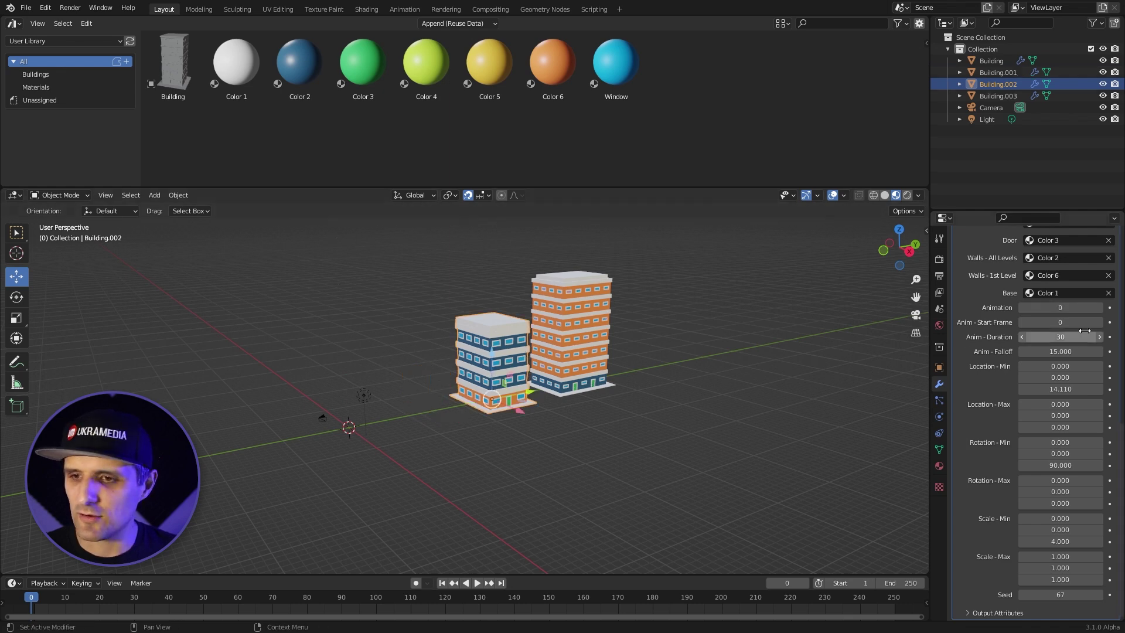
left_click(1060, 308)
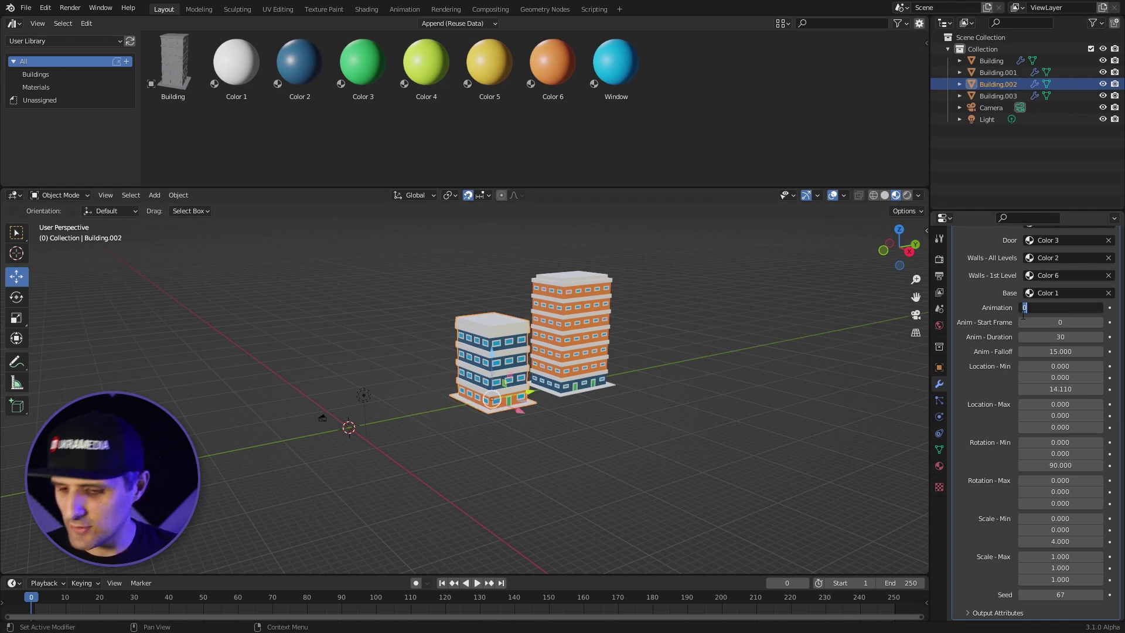
type("1")
key("Return")
left_click(571, 334)
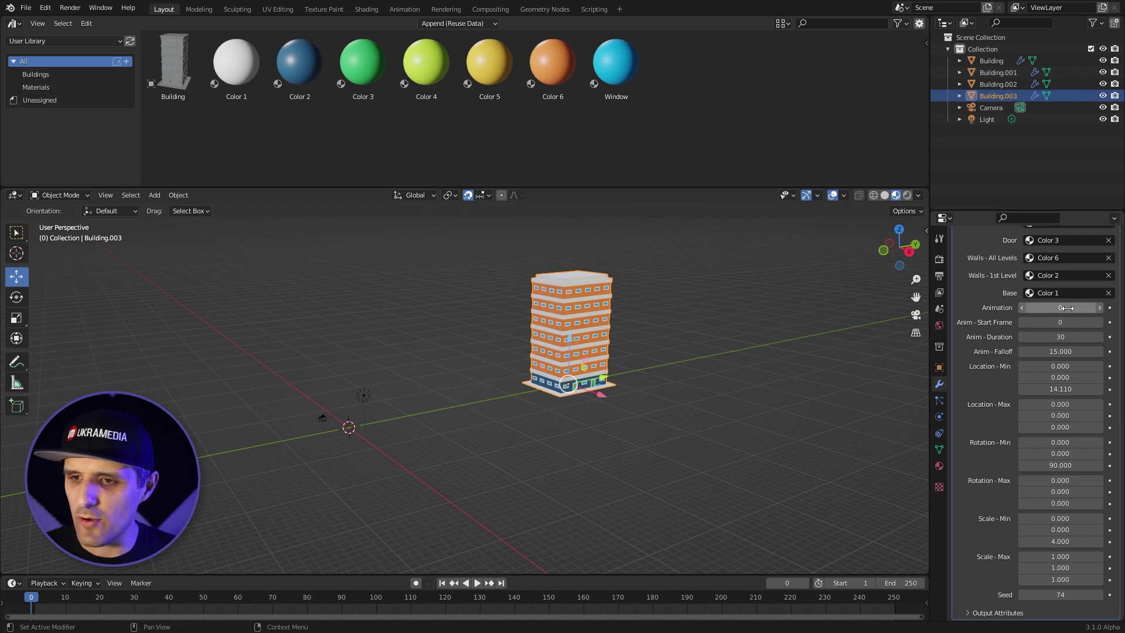
left_click_drag(1067, 308, 1072, 308)
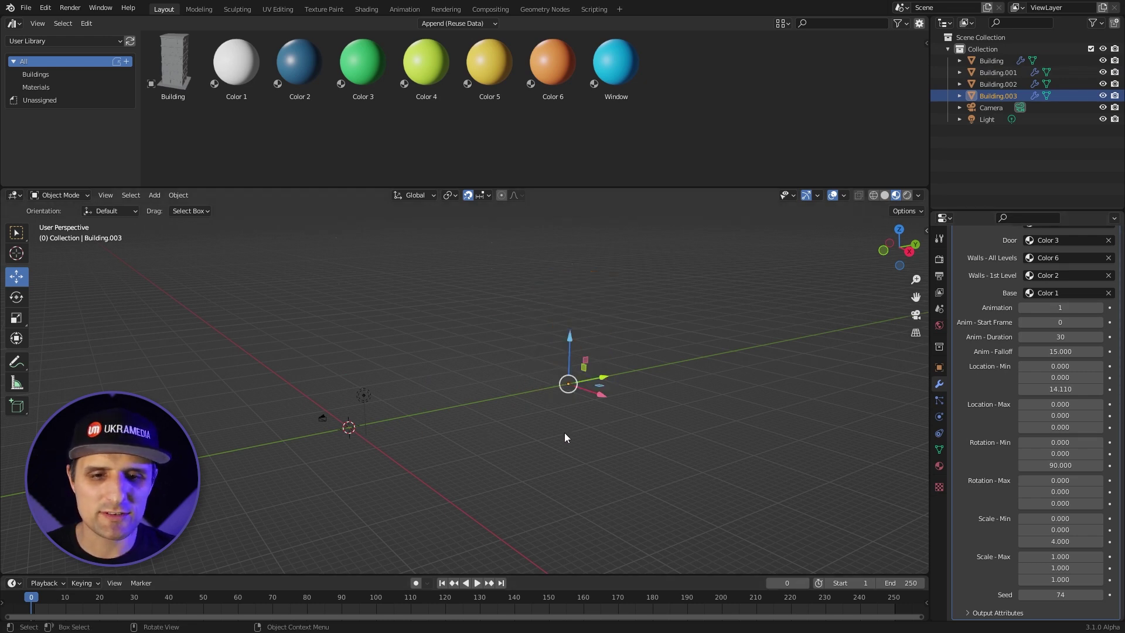
key("space")
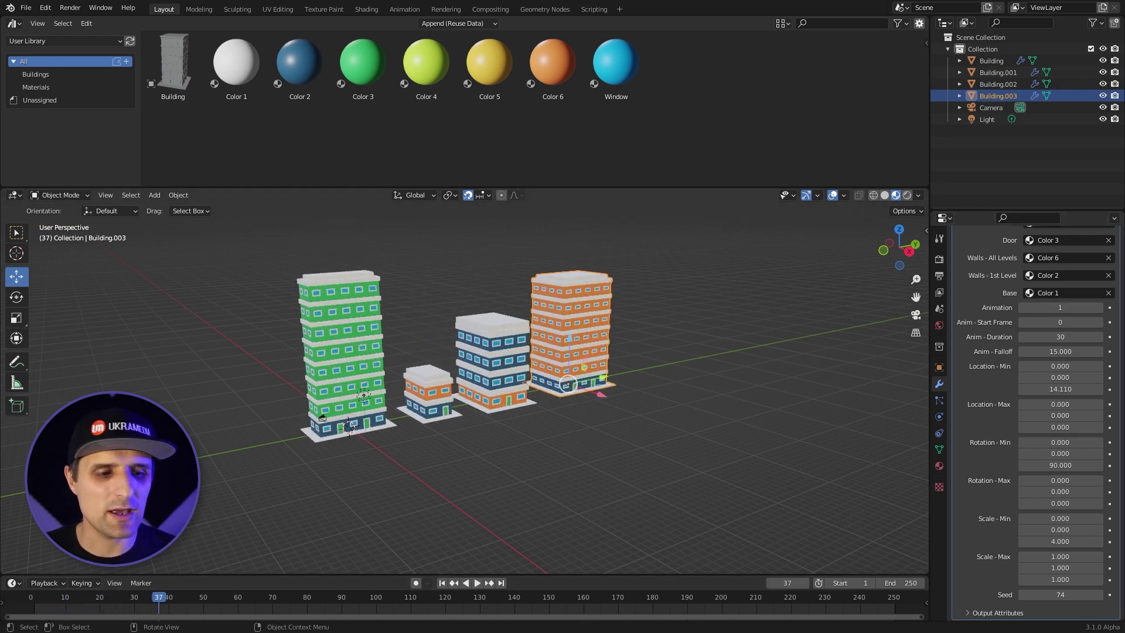
key("shift+Left")
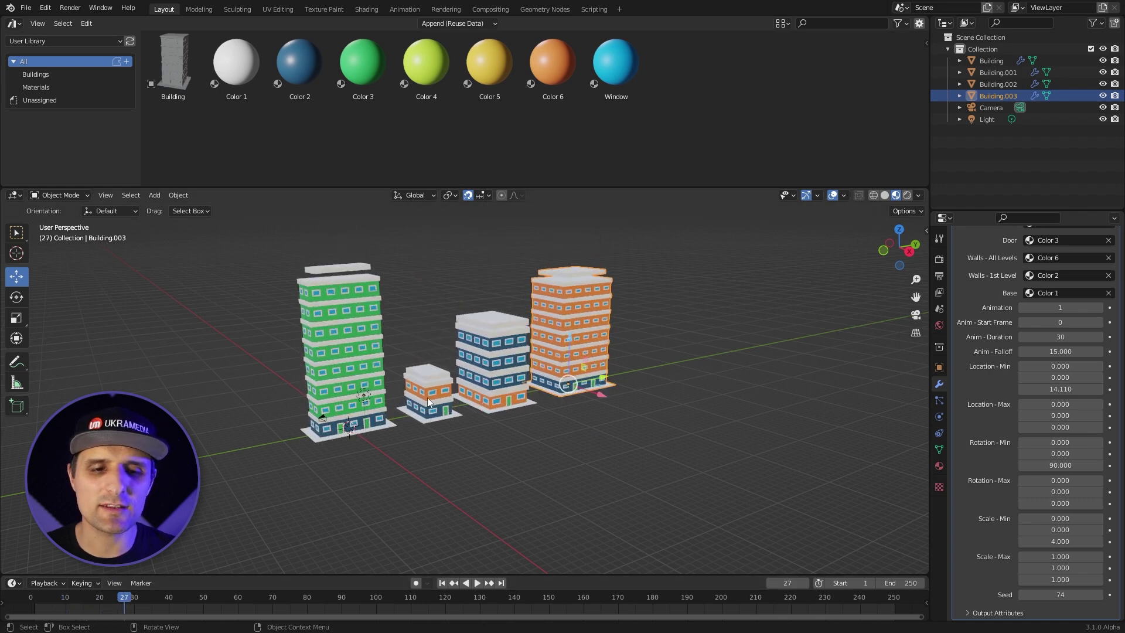
- Set the Seed of Building.001 to 57 and scrub the timeline to frame 42
left_click(429, 402)
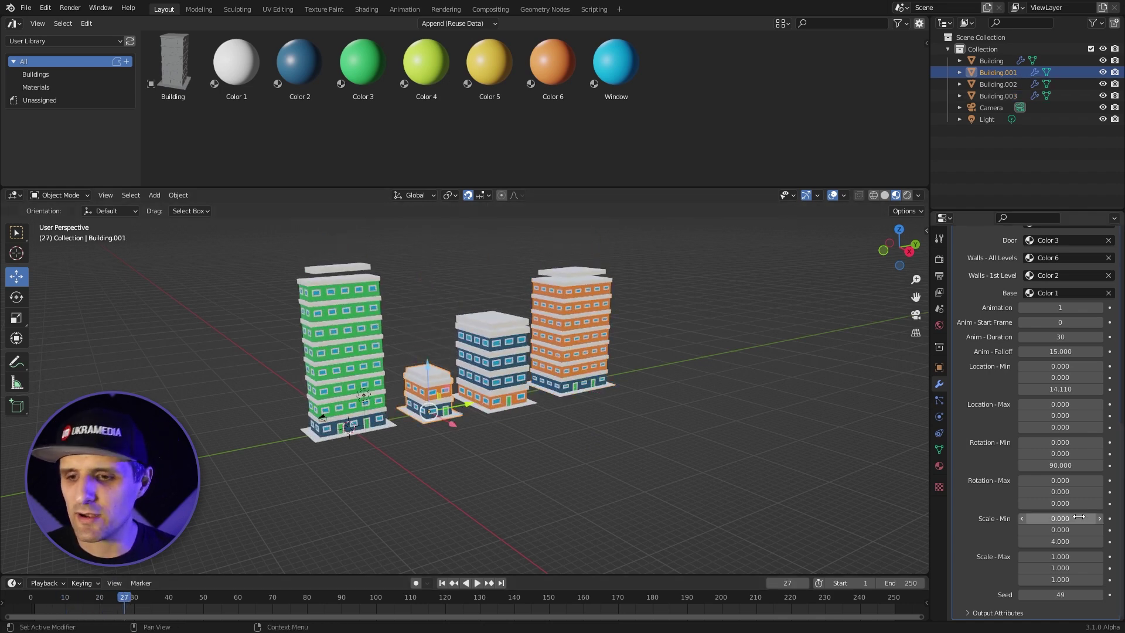
mouse_move(1061, 595)
left_mouse_down()
mouse_move(1076, 595)
mouse_move(1048, 595)
left_mouse_up()
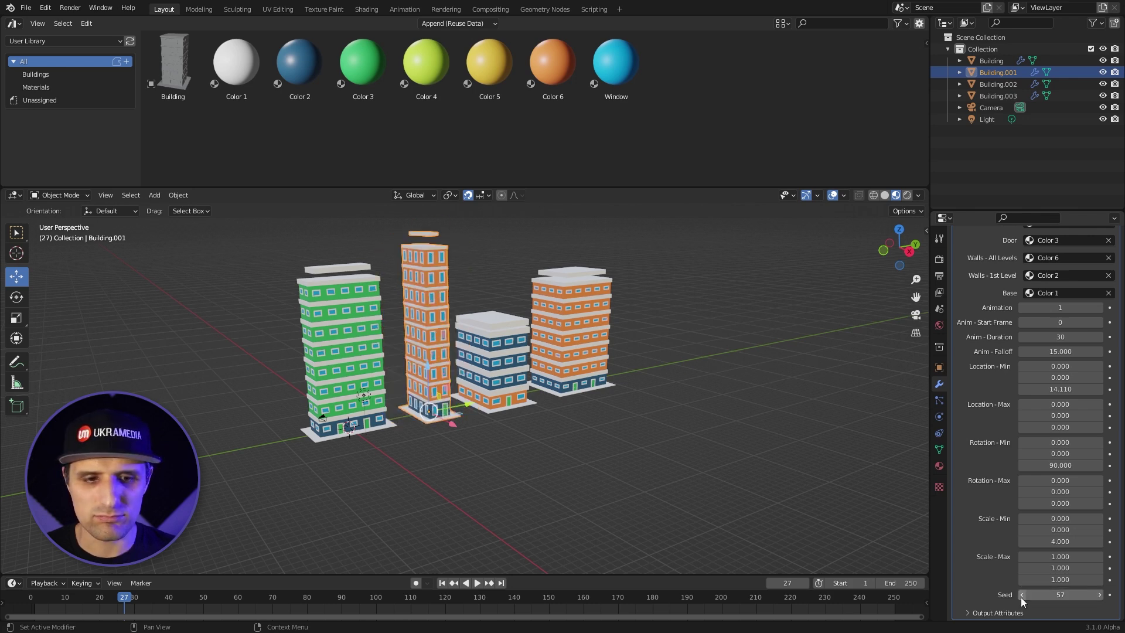
left_click_drag(124, 594, 175, 597)
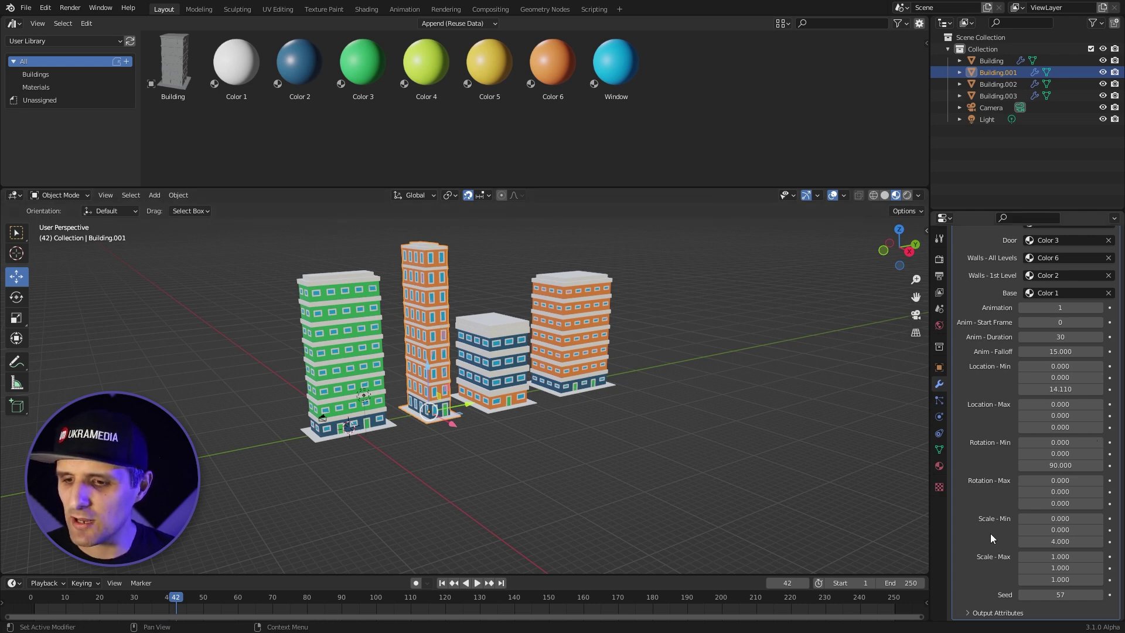
- Change the Anim - Start Frame of Building.001 and set that of Building.002 to 10
left_click(1042, 322)
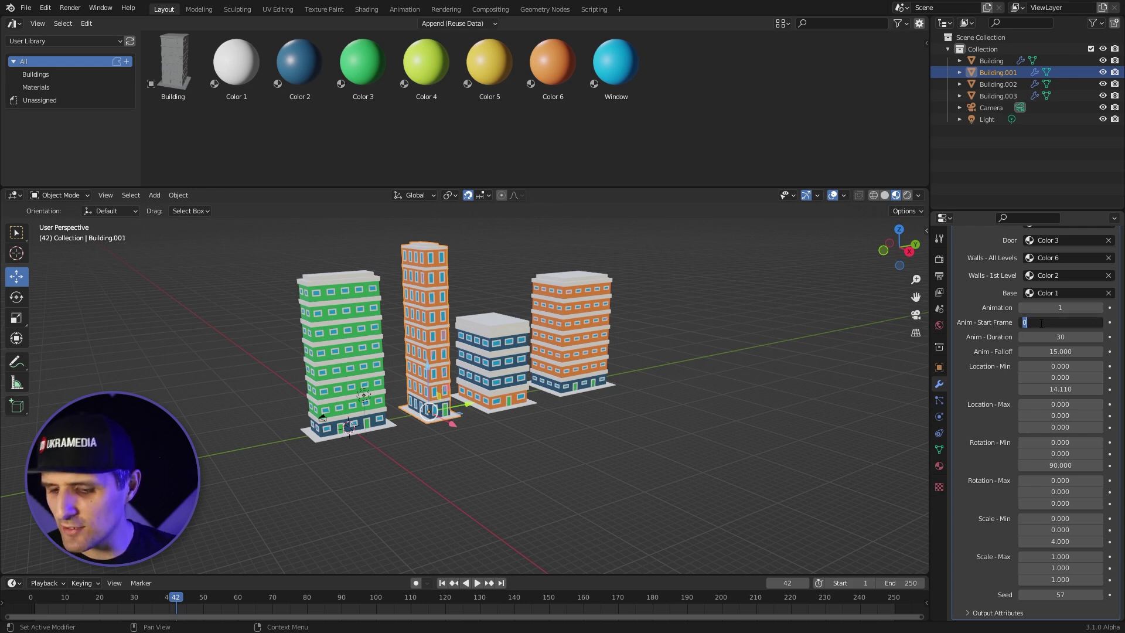
key("Return")
left_click(512, 359)
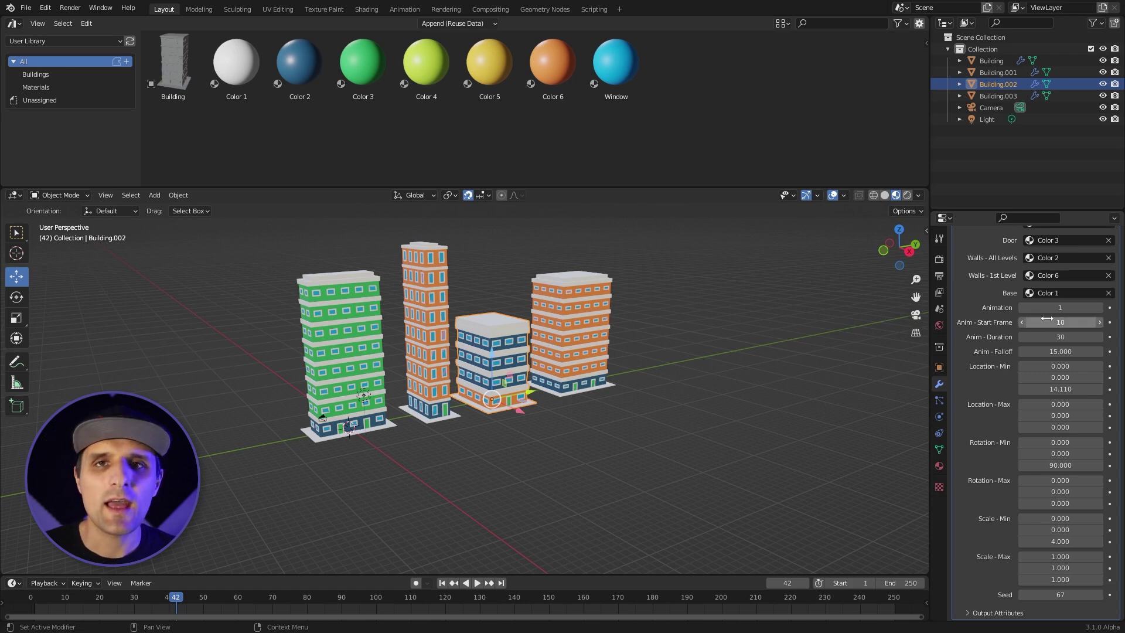
key("Return")
- Set the Anim - Start Frame of Building.003 to 15 and play the staggered animation from frame 0
left_click(580, 320)
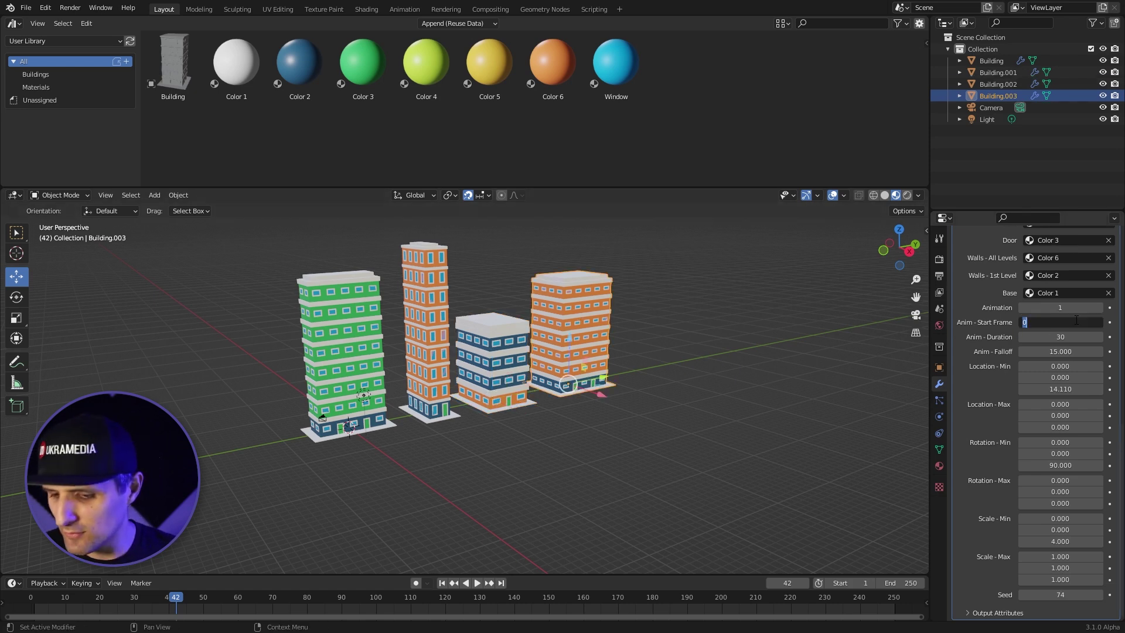
type("15")
key("Return")
key("shift+Left")
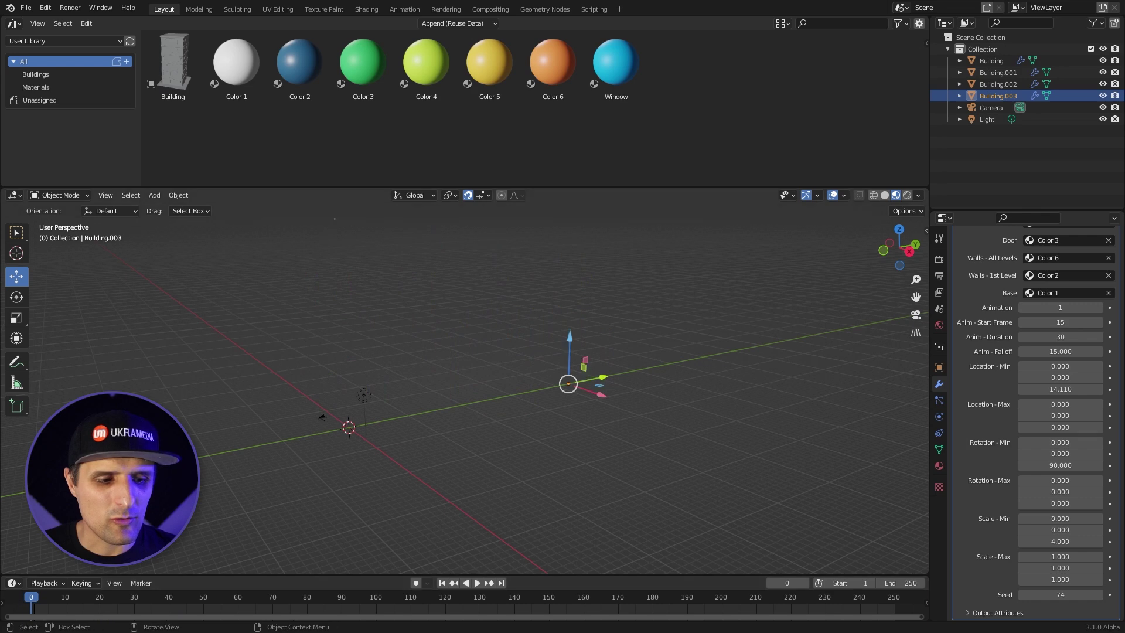
key("space")
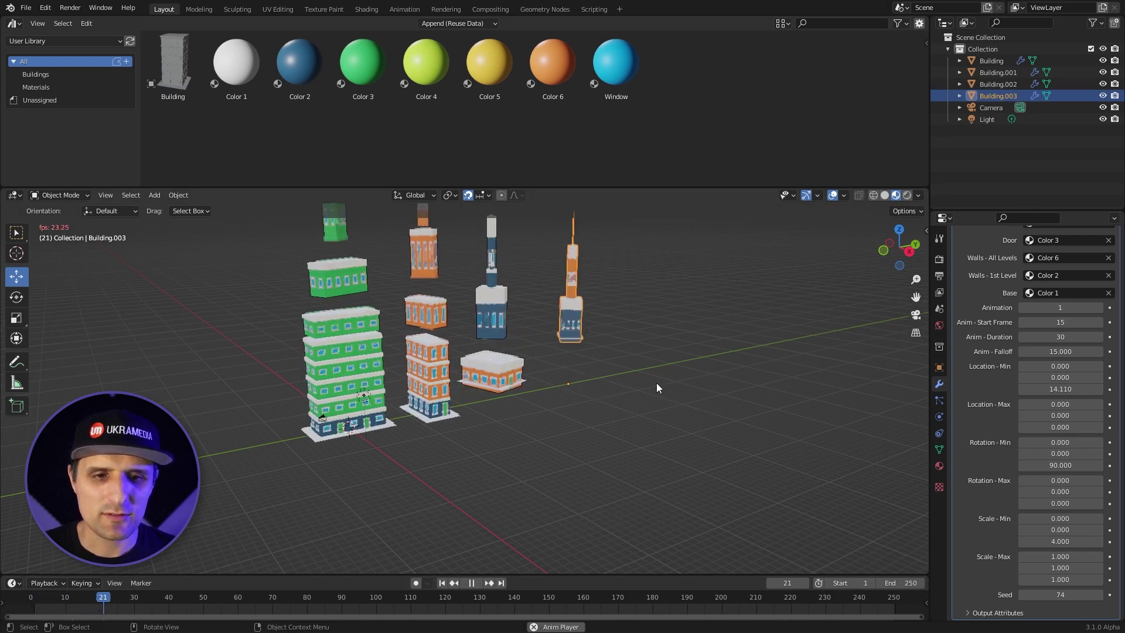
key("space")
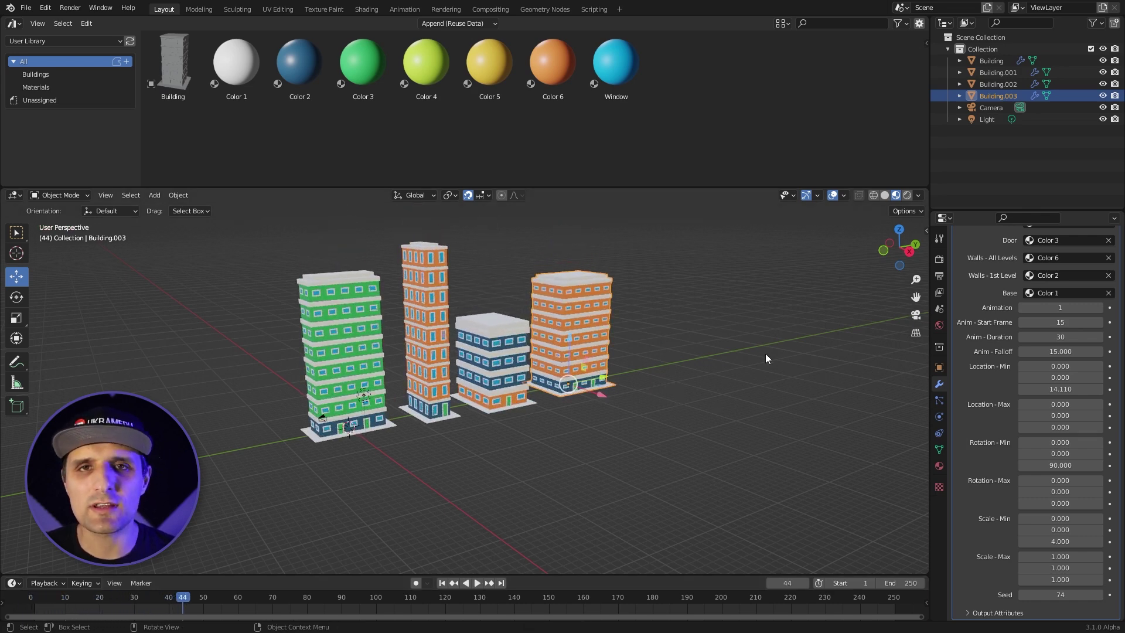
- Set the Z values of Scale - Min and Rotation - Min to 0 on Building.003
left_click(1061, 540)
type("0")
key("Return")
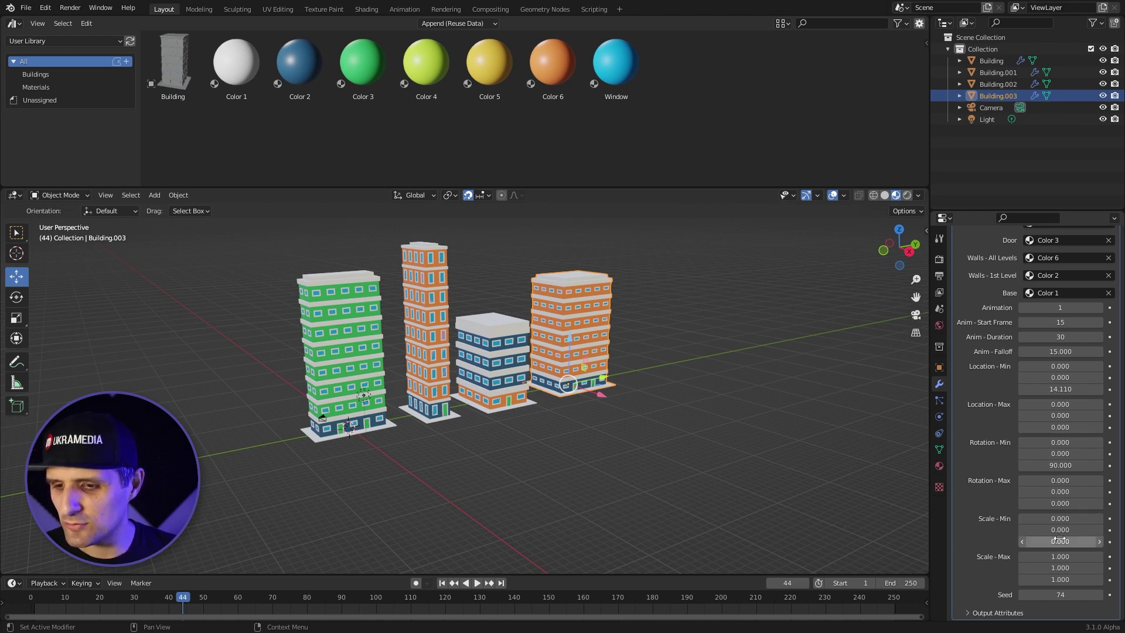
left_click(1079, 466)
type("0")
key("Return")
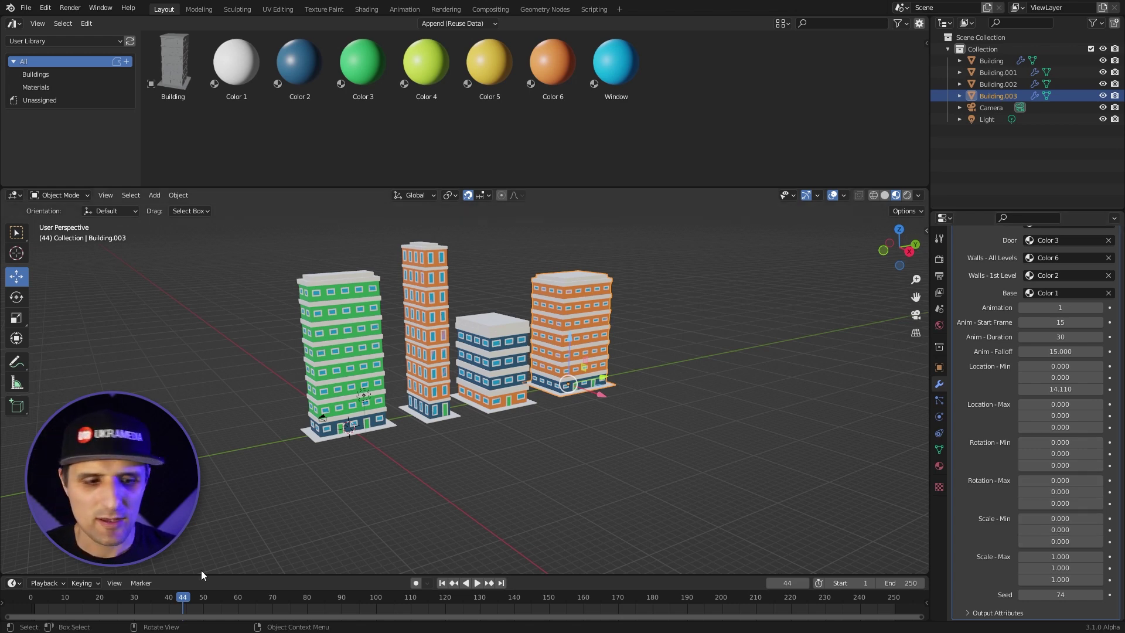
- Replay the animation from frame 0 to review how the four buildings assemble, with the view reframed on them
key("shift+Left")
key("space")
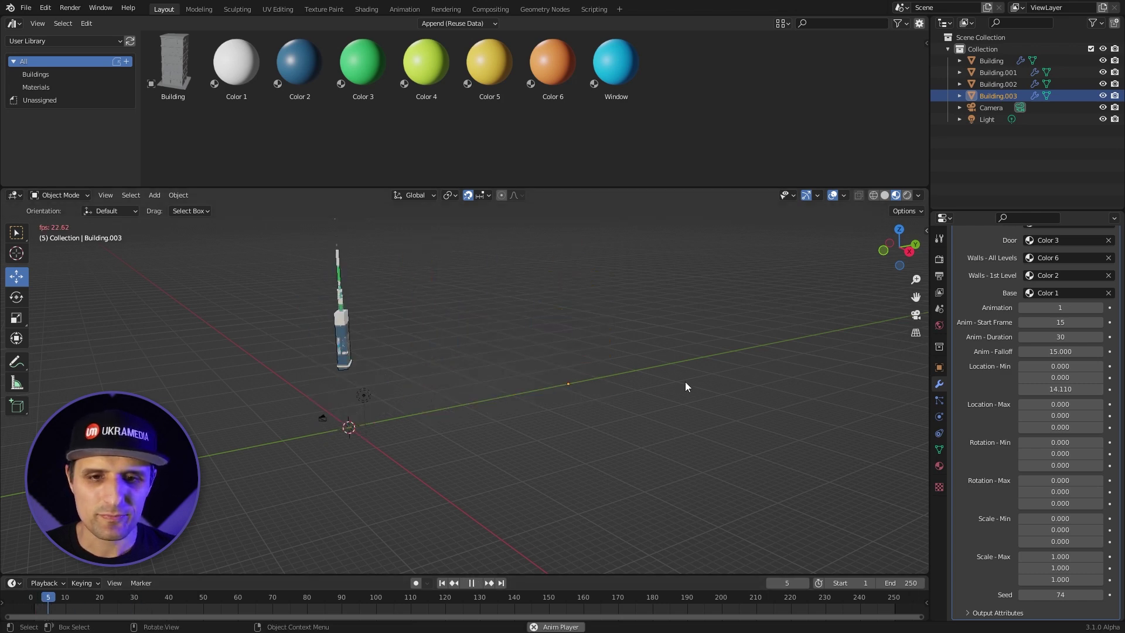
key("space")
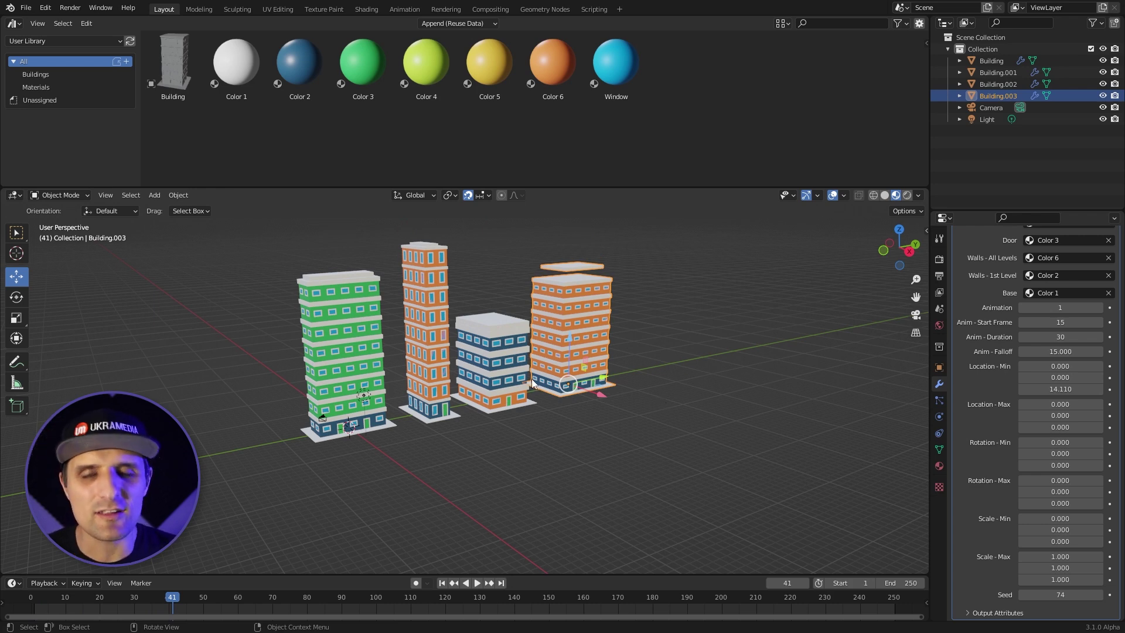
middle_click_drag(533, 379, 628, 462, "shift")
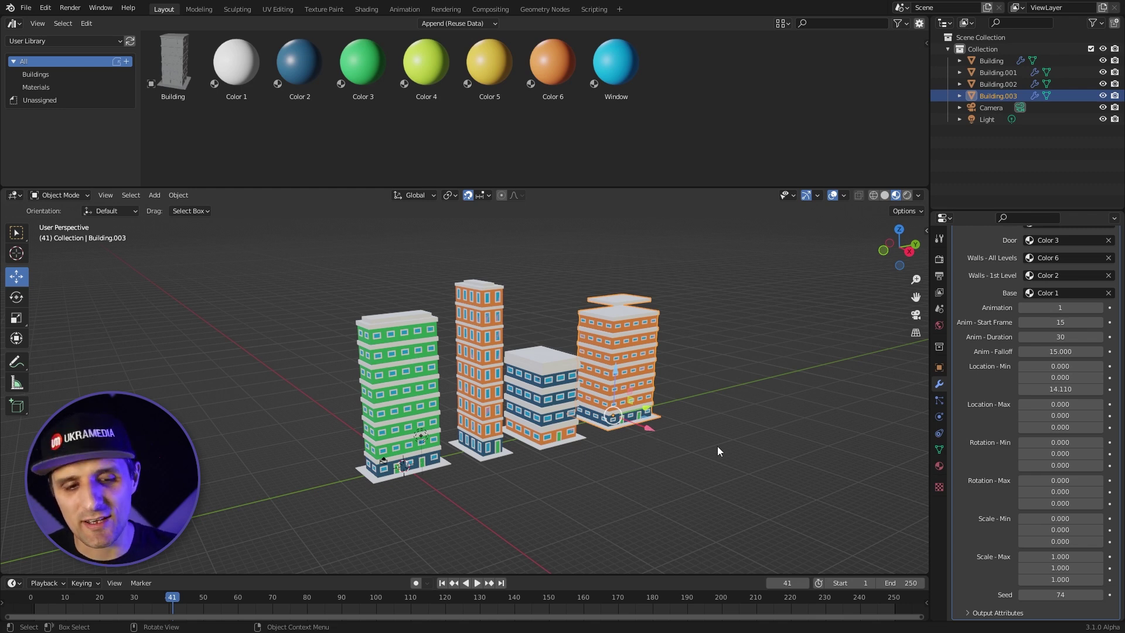
key("space")
key("space")
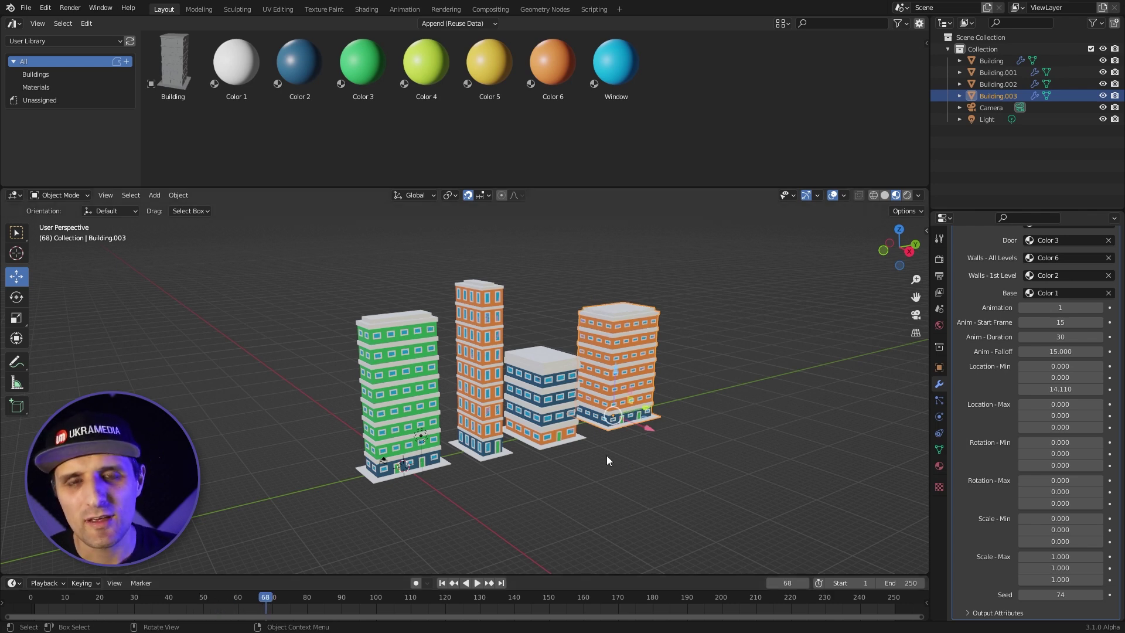
- Look over the Building node tree in the Geometry Nodes workspace, and return to the Layout workspace
left_click(551, 9)
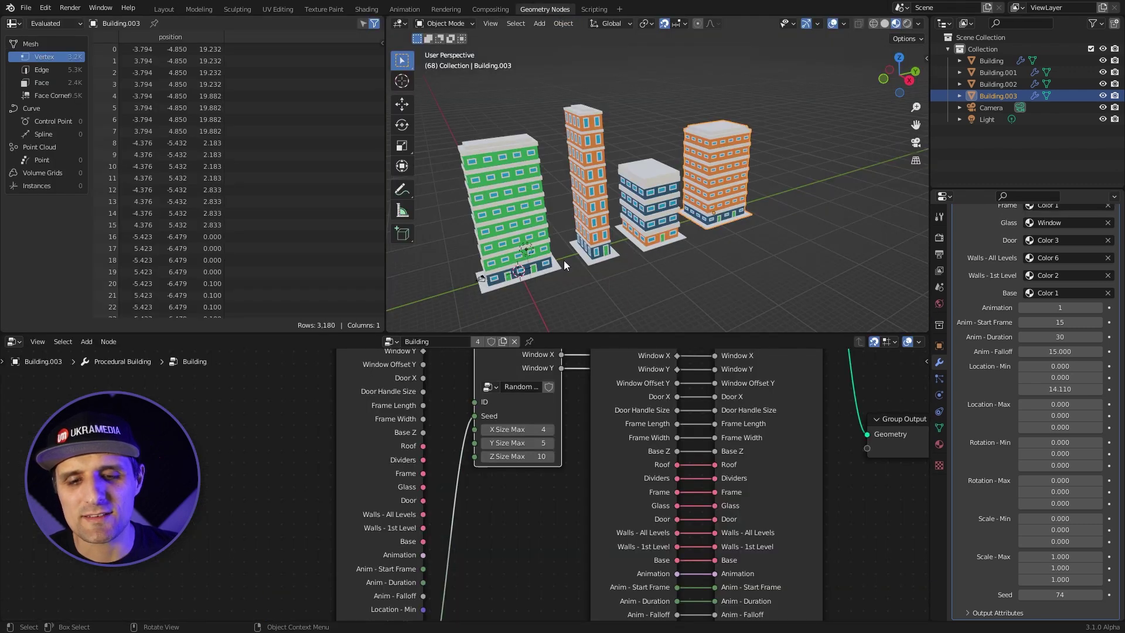
scroll(561, 487, "down", 4)
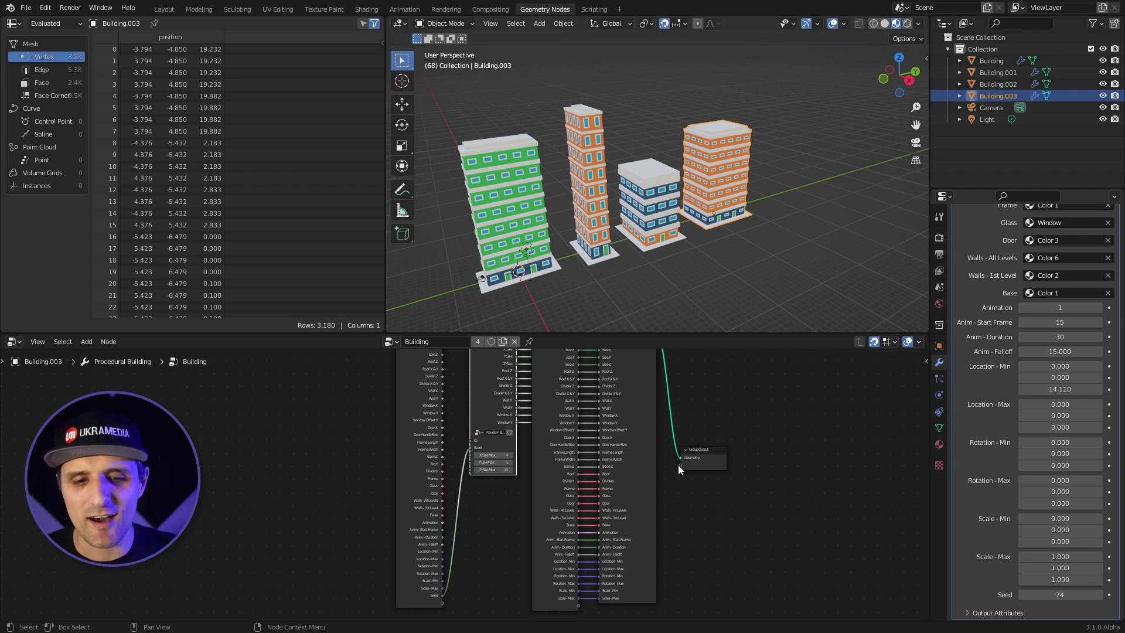
left_click(167, 10)
middle_click_drag(556, 405, 553, 402)
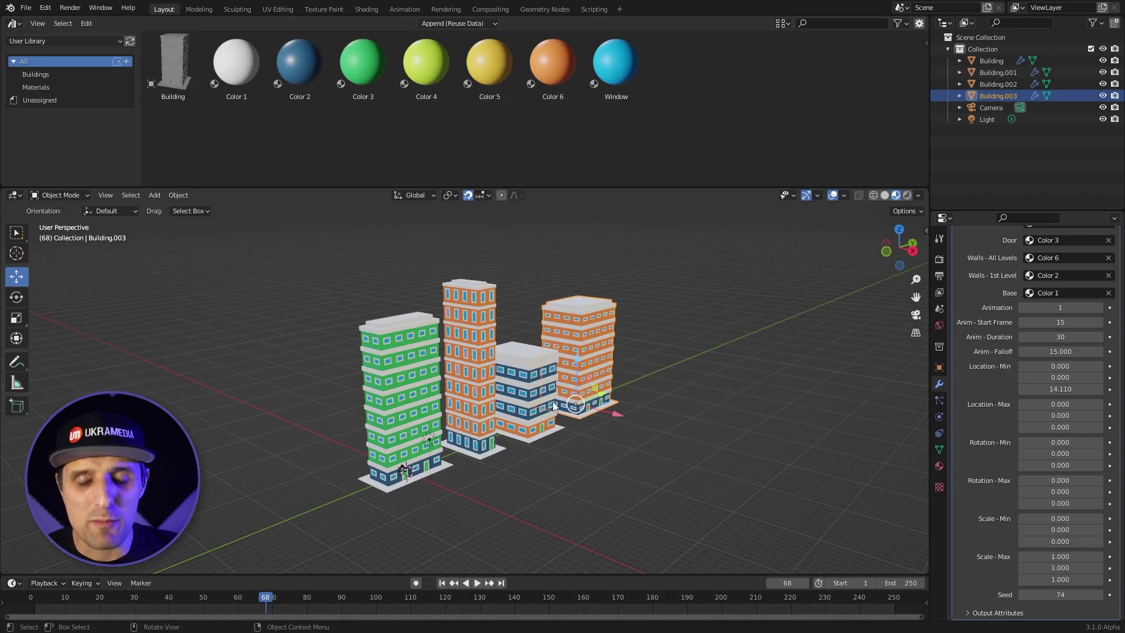